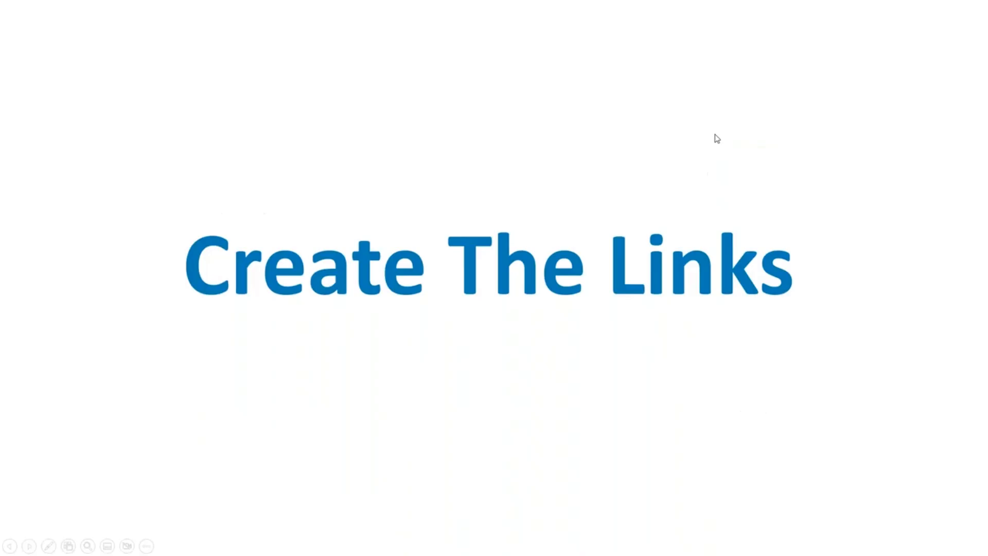
End the slide show, switch to the PopLinks web app in a maximized Chrome window, and show the Lead Steps page.
key(Escape)
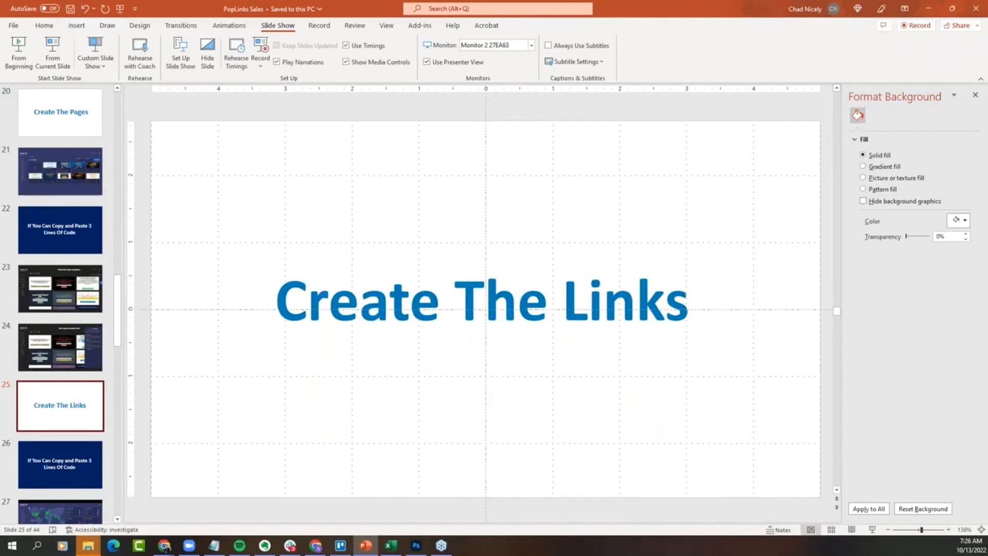
click(164, 545)
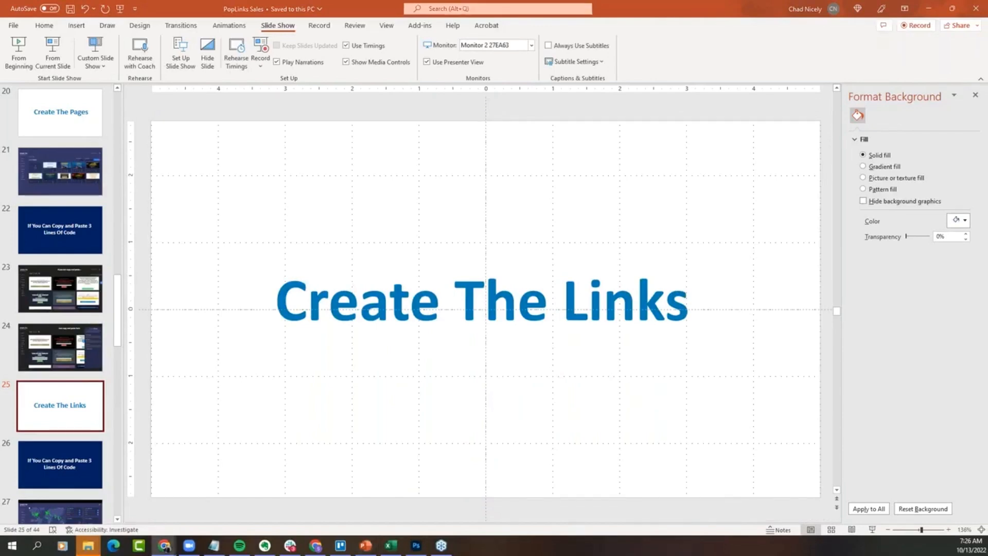
drag(987, 32, 676, 48)
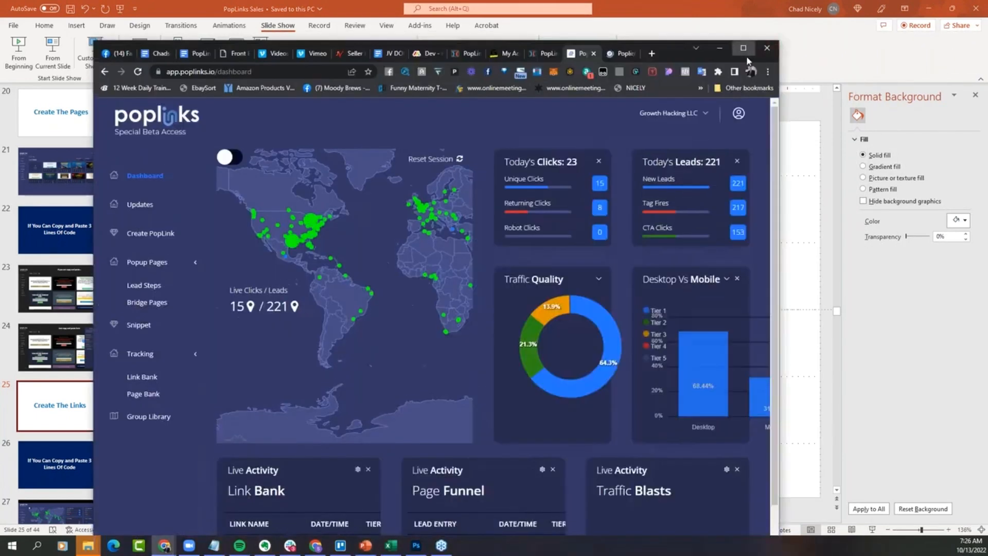
click(744, 48)
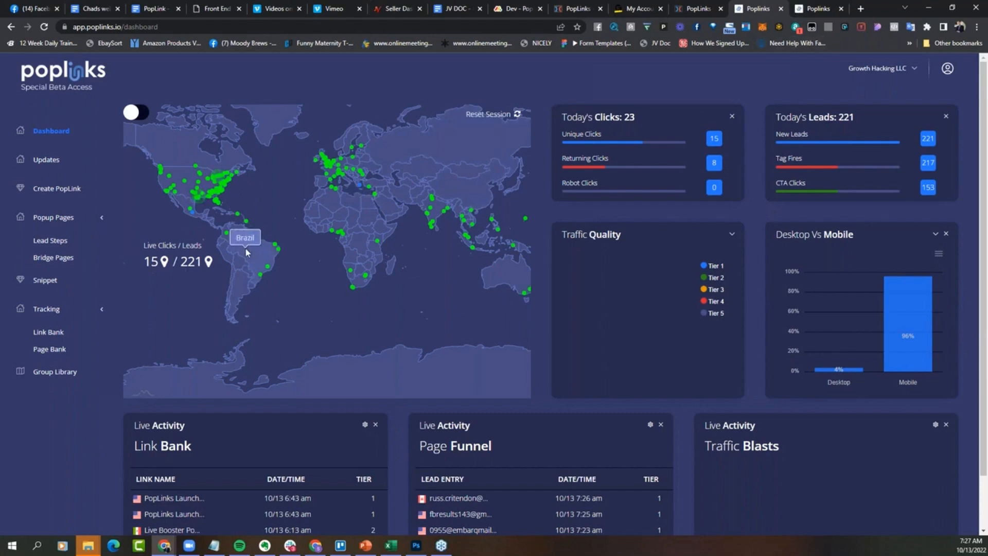
click(813, 7)
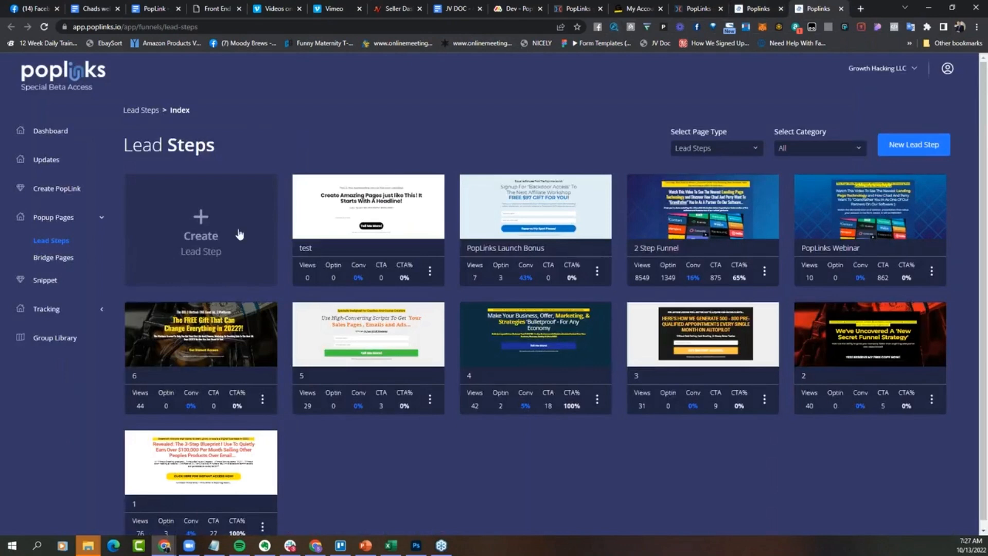
Create a new lead step named "Webinar Demo" without choosing a category.
click(201, 224)
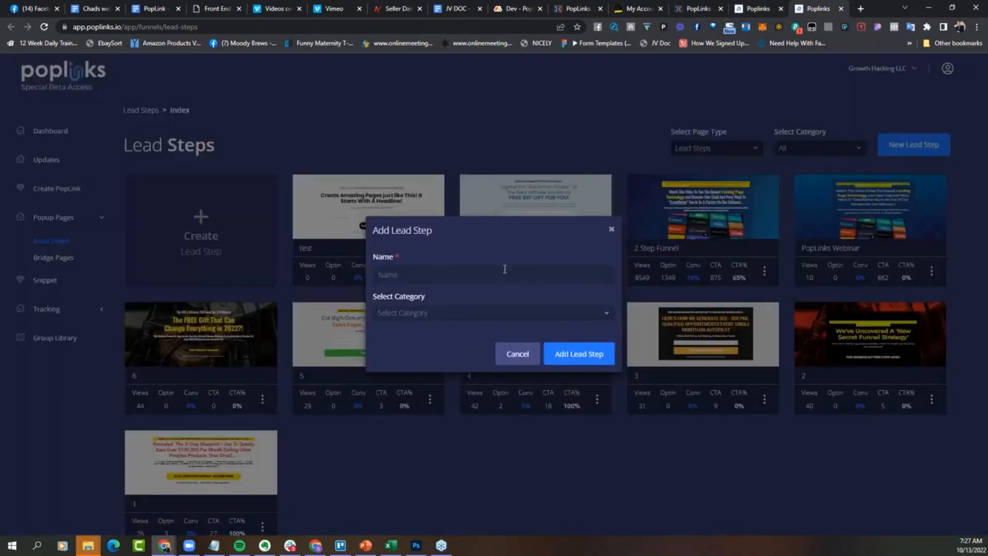
click(504, 269)
text(WEbinar)
key(BackSpace)
key(BackSpace)
key(BackSpace)
key(BackSpace)
key(BackSpace)
key(BackSpace)
key(BackSpace)
text(WEbin)
key(BackSpace)
key(BackSpace)
key(BackSpace)
key(BackSpace)
text(ebinar Demo)
click(579, 353)
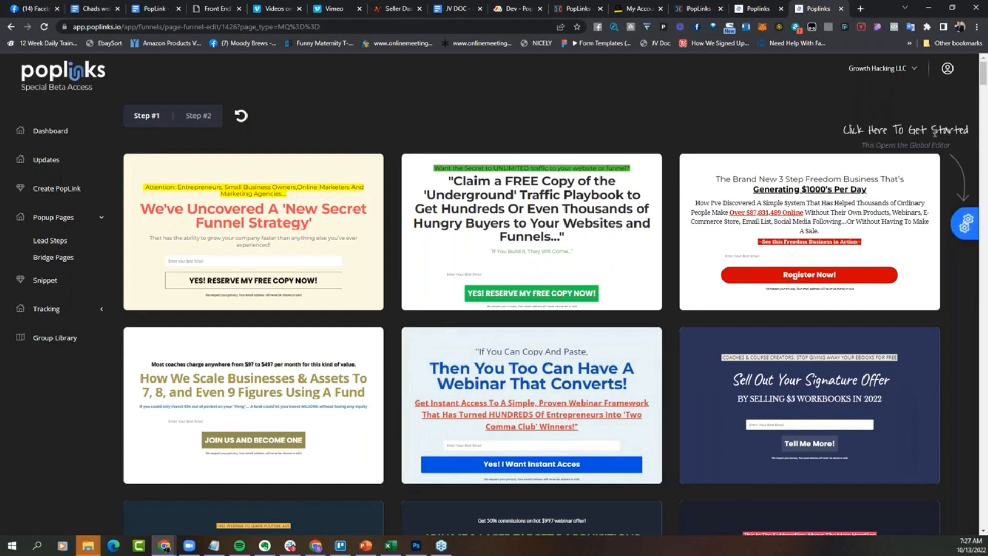
Open the Global Editor and set the Call Out Statement to "Attention Stay At Home Moms".
click(964, 227)
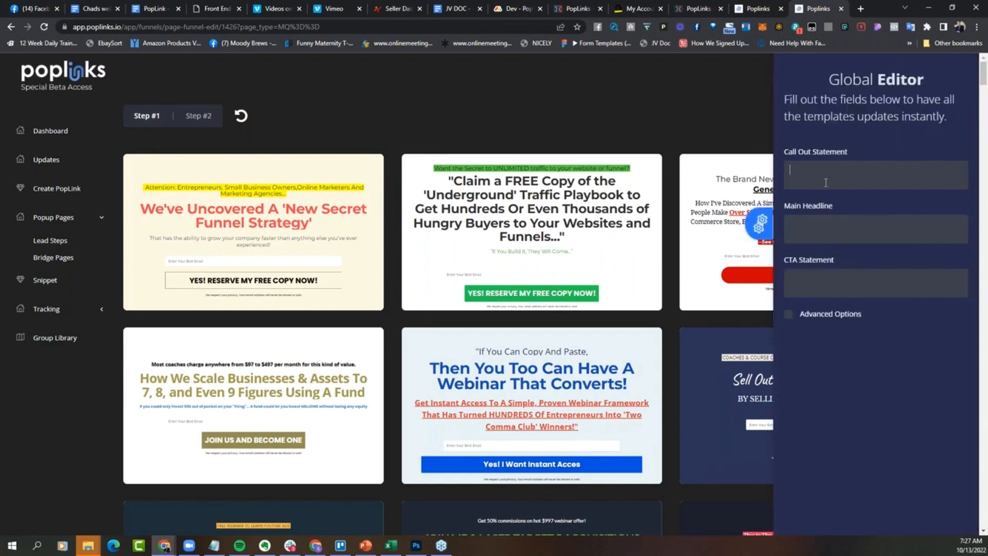
text(Attent)
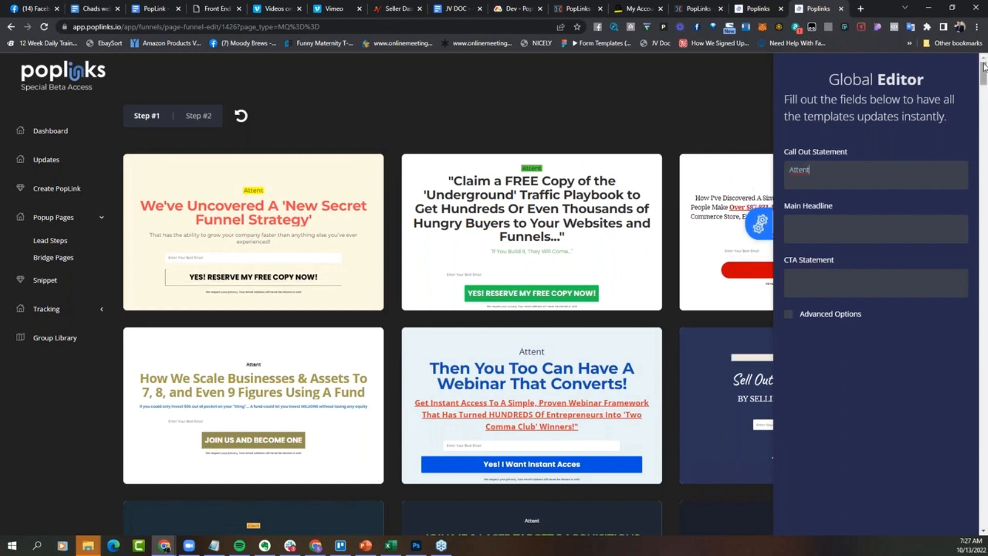
text(ion STay)
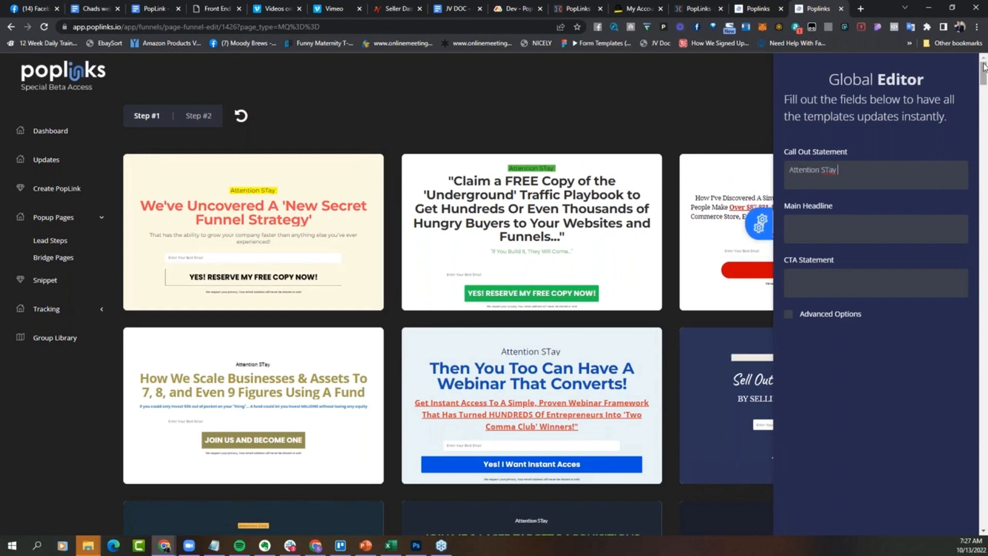
key(BackSpace)
key(BackSpace)
key(BackSpace)
text(tay)
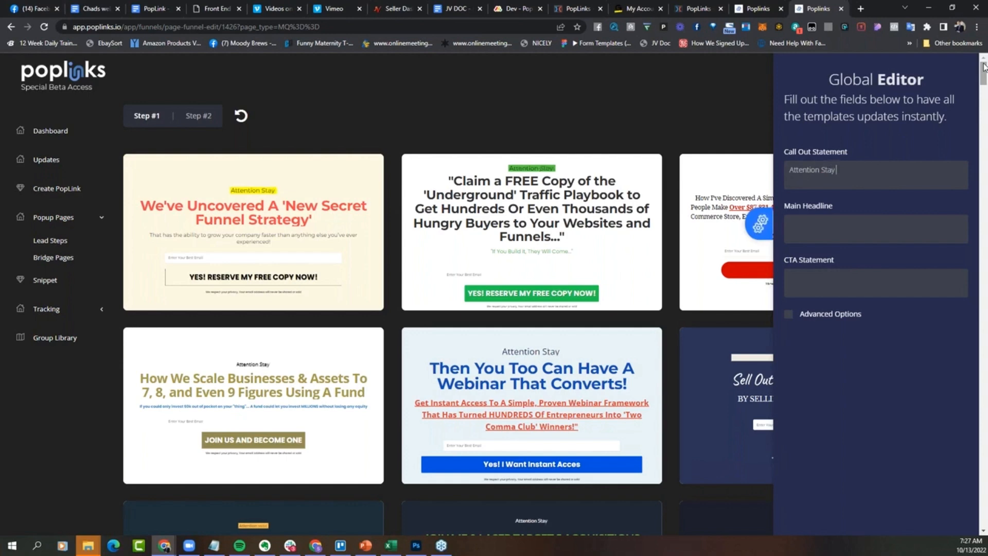
text( At Home Moms)
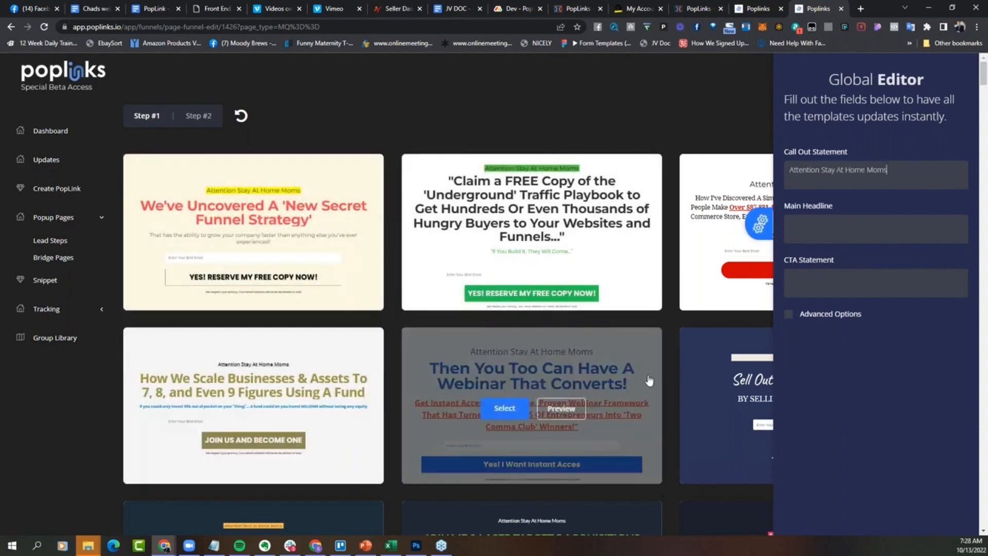
Set the Main Headline to "Discover how you can build FAST, Beautiful Responsive Pages in 60 Seconds Or Less".
click(811, 220)
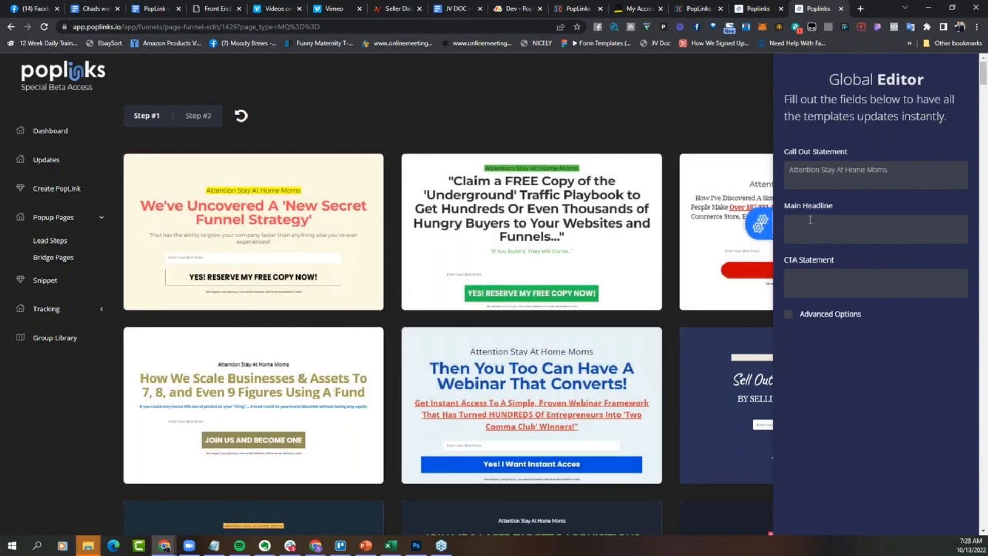
text(Dsicou)
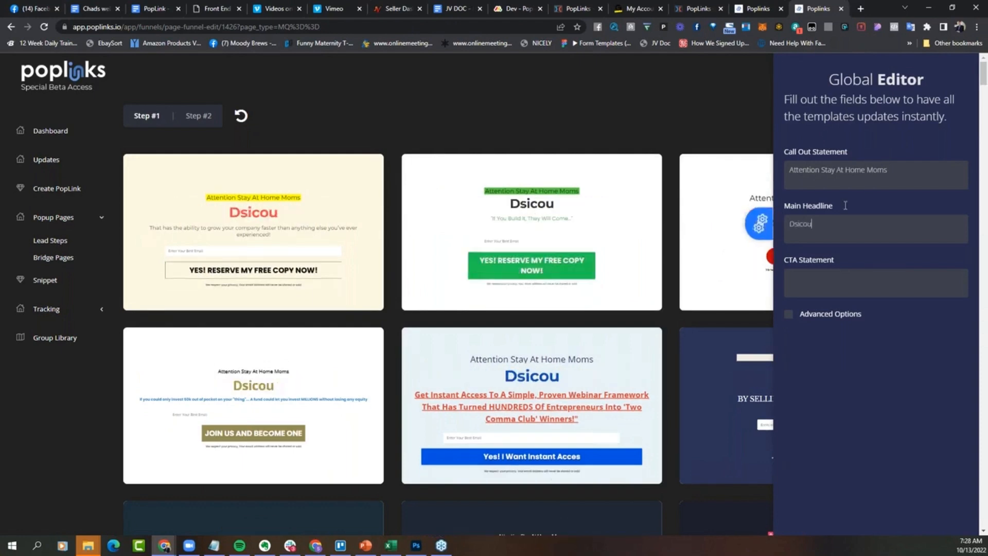
key(alt+Tab)
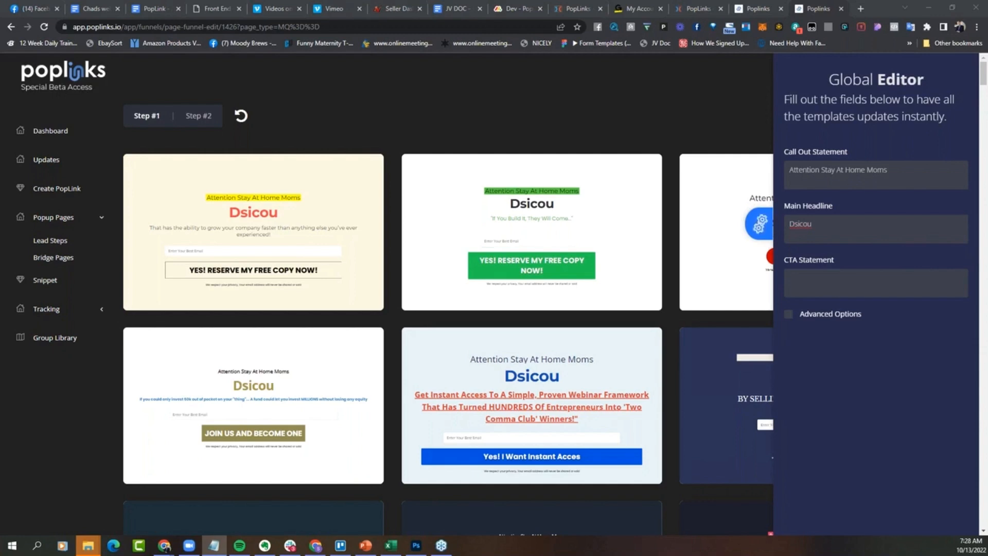
drag(834, 234, 766, 234)
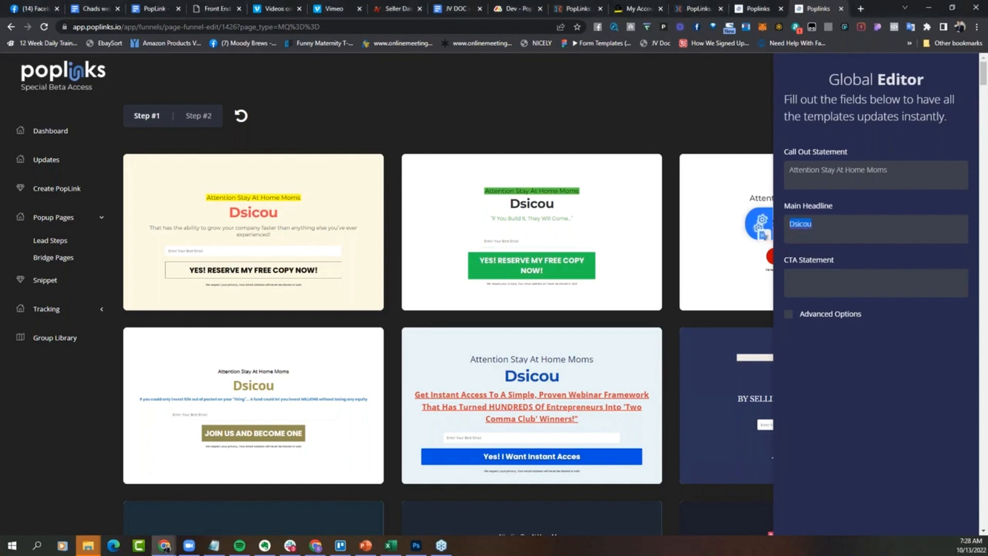
text(Discover how you can build FAST, Beautiful Responsive Pages in 60 Seconds Or Less)
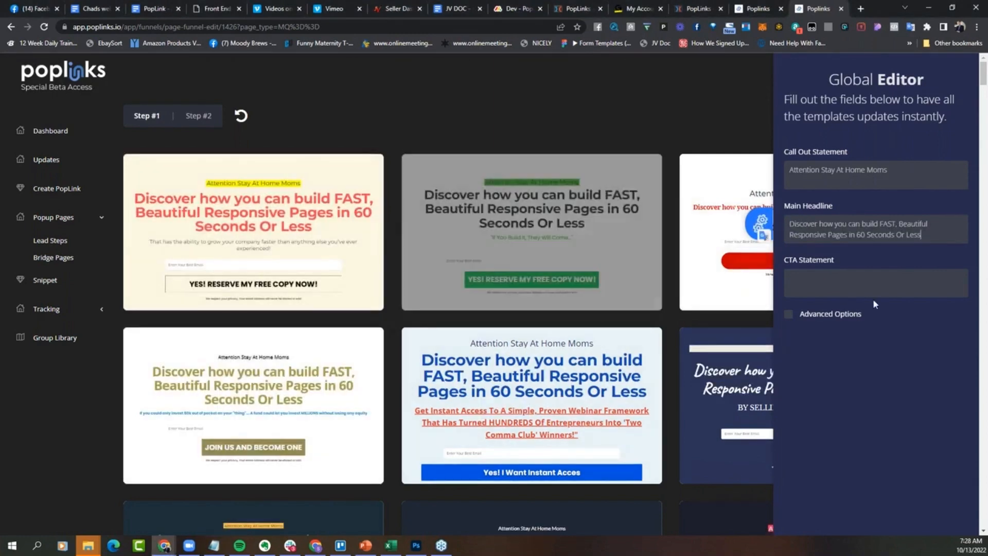
Set the CTA Statement to "Fill out your details below for INSTANT ACCESS" and close the Global Editor.
key(alt+Tab)
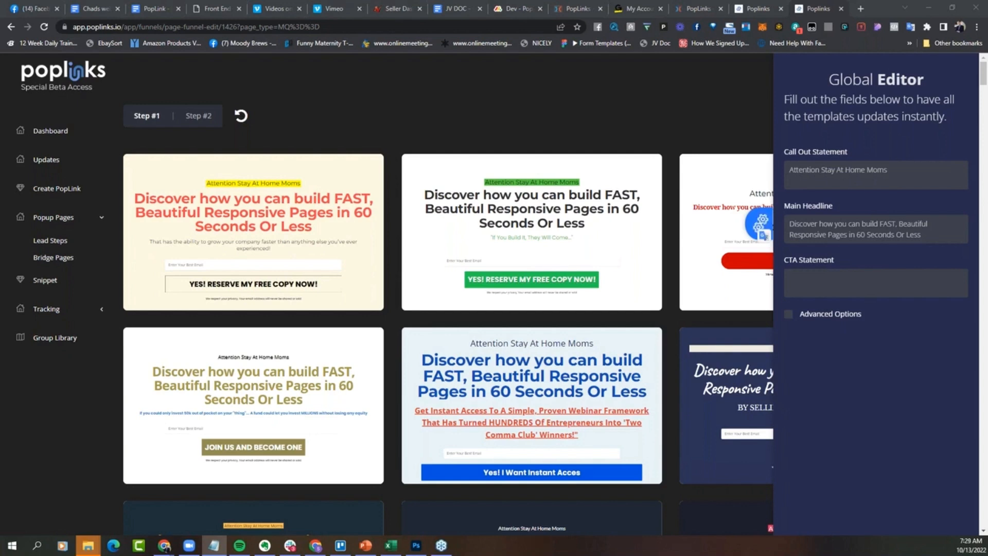
click(832, 282)
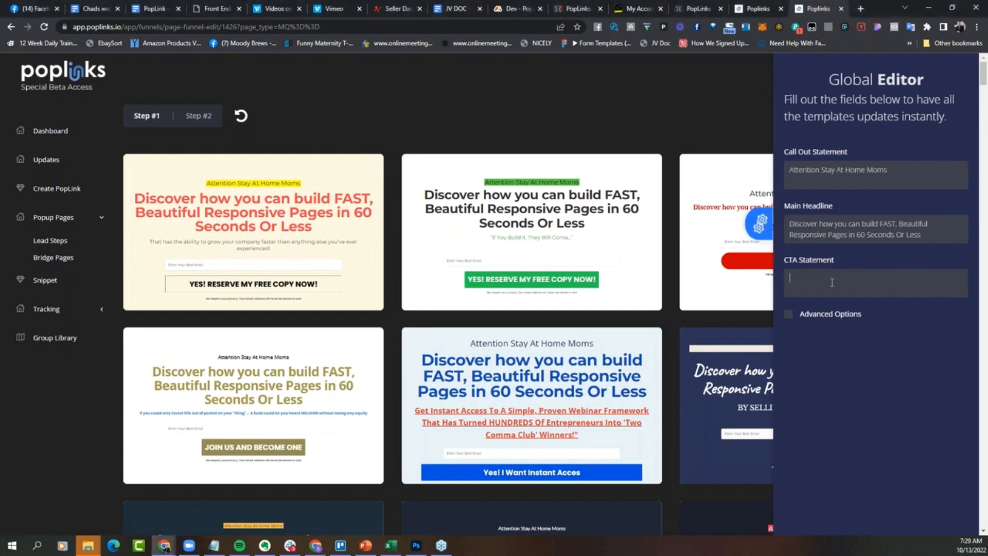
text(Fill out your details below for INSTANT ACCESS)
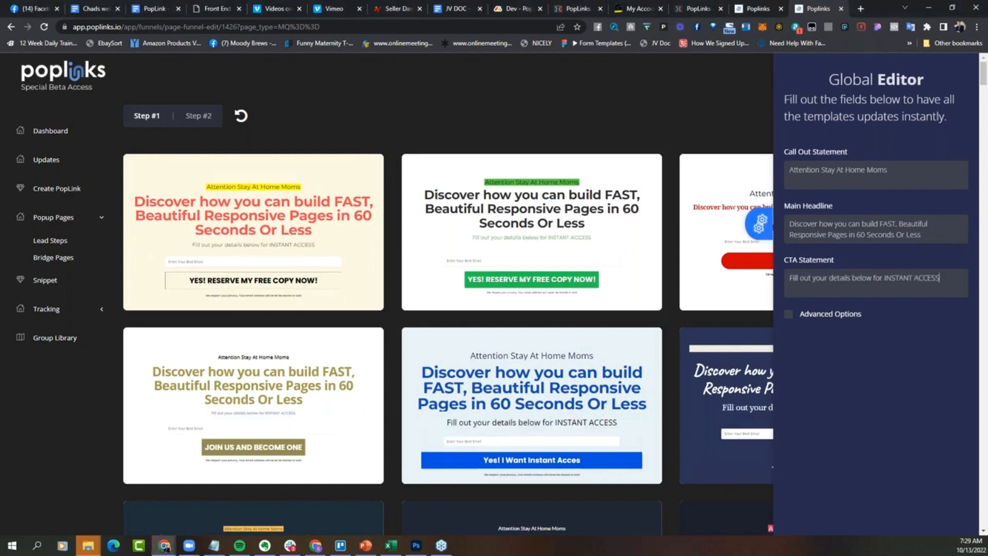
click(760, 225)
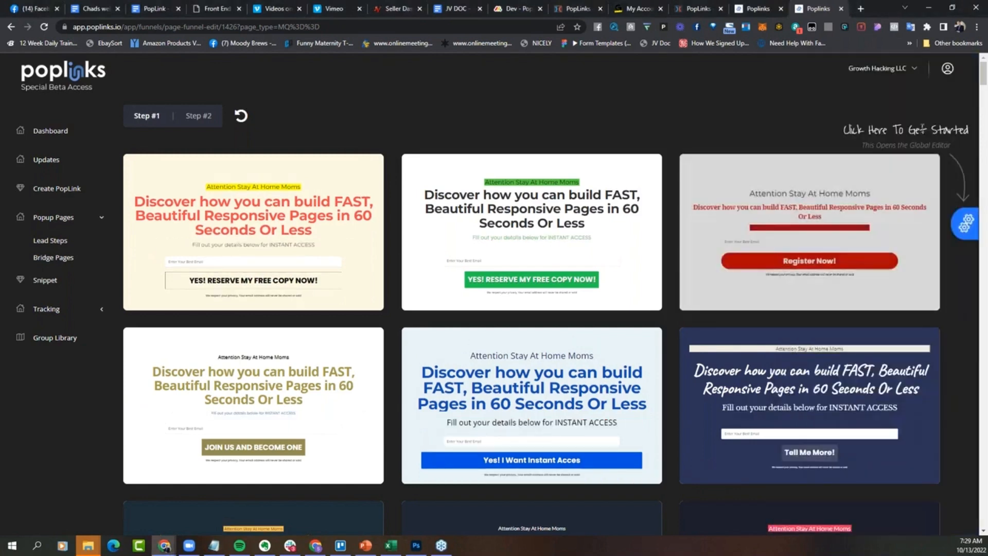
Review the updated templates and select the white one with the green call-out highlight and green "YES! RESERVE MY FREE COPY NOW!" button.
scroll(983, 92, down, 5)
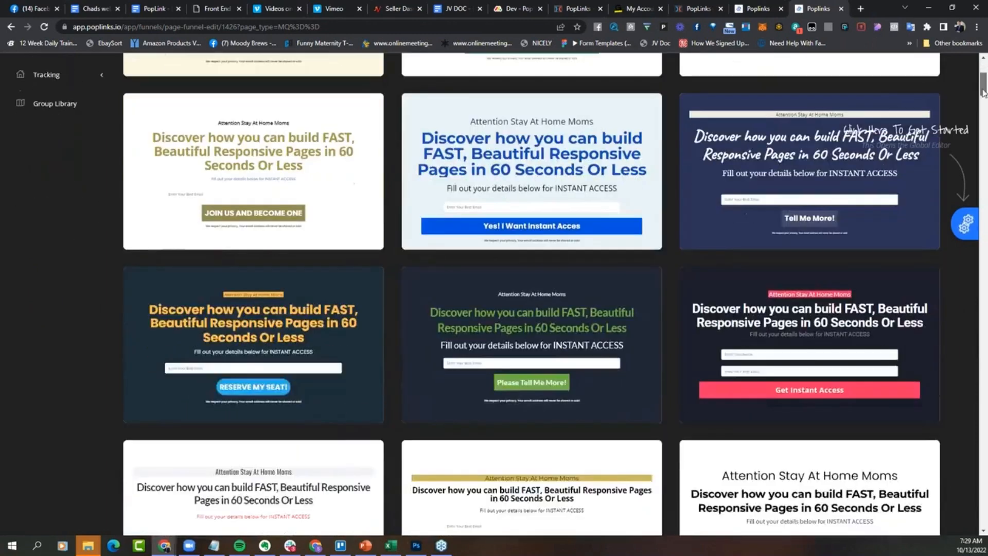
scroll(983, 92, down, 1)
scroll(978, 98, down, 3)
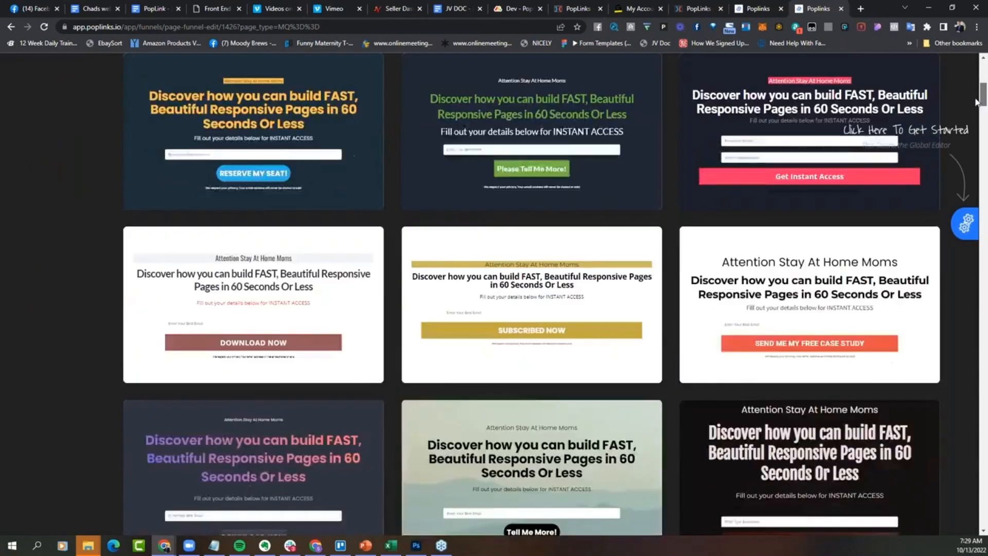
scroll(977, 101, down, 5)
mouse_move(288, 227)
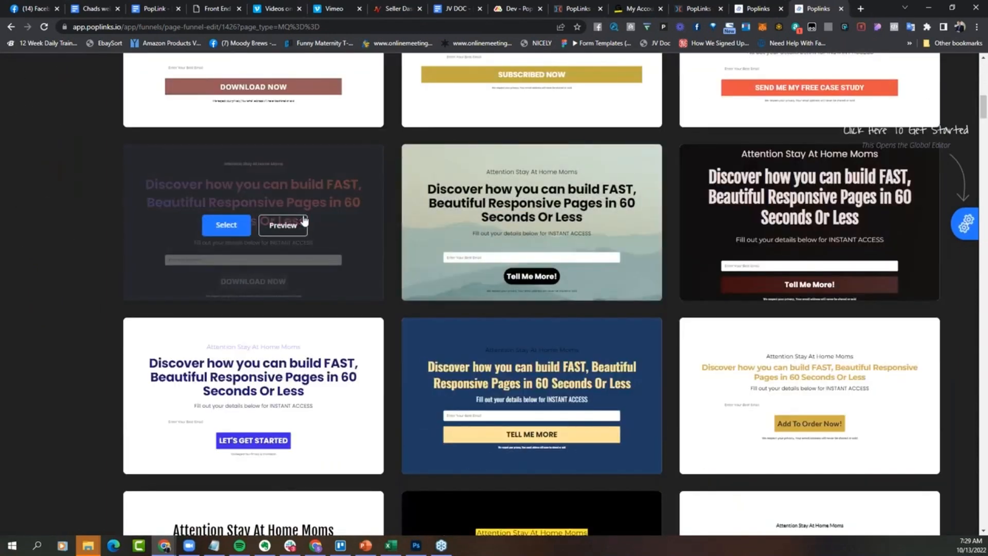
mouse_move(556, 362)
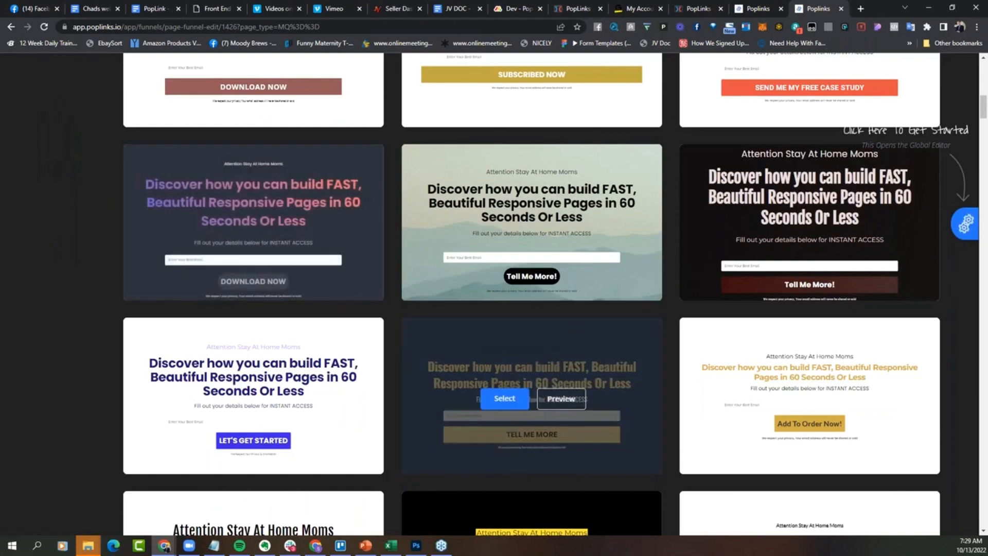
drag(981, 113, 980, 152)
drag(977, 163, 968, 61)
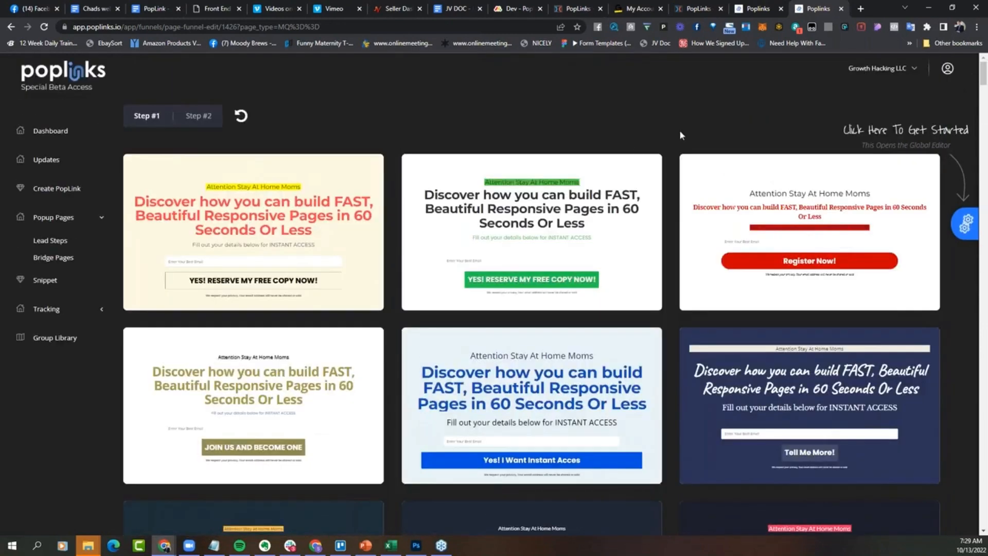
mouse_move(524, 238)
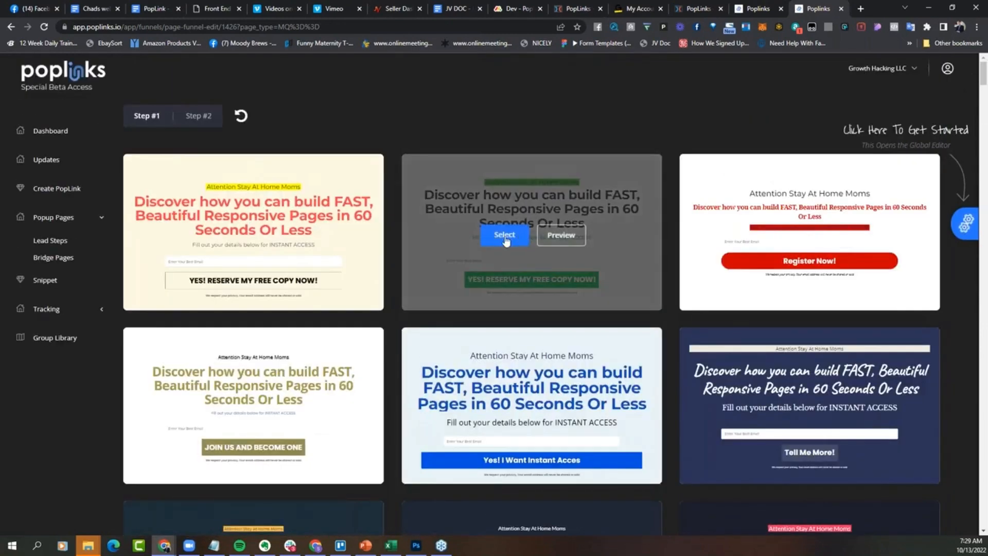
click(505, 235)
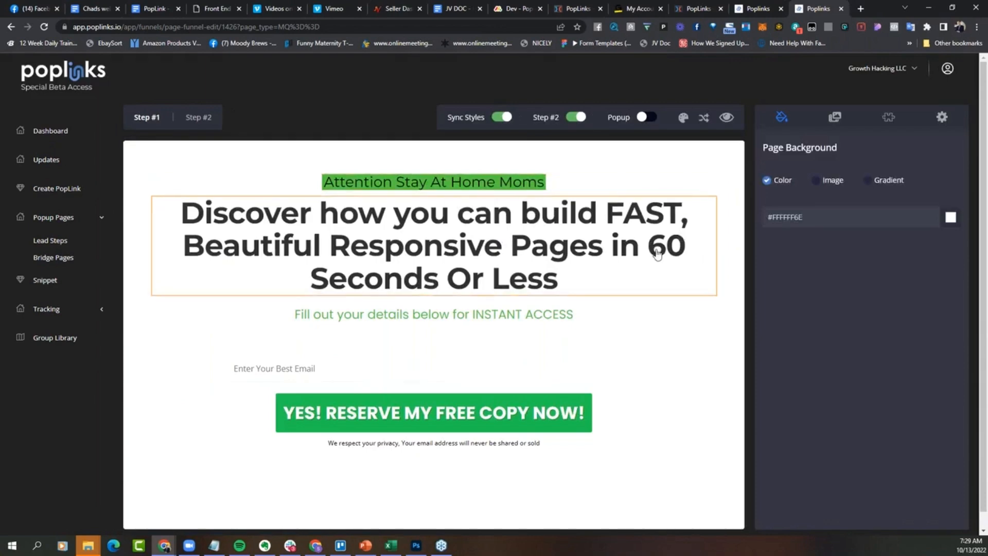
Capitalize the first letters in the page headline so that it begins "Discover How You Can Build", and deselect it.
click(625, 260)
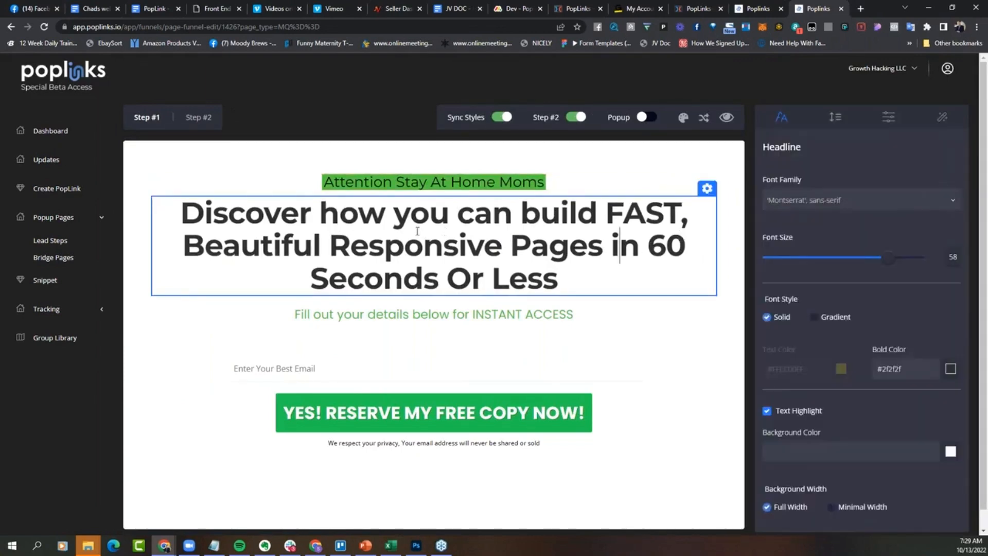
drag(345, 218, 320, 218)
text(H)
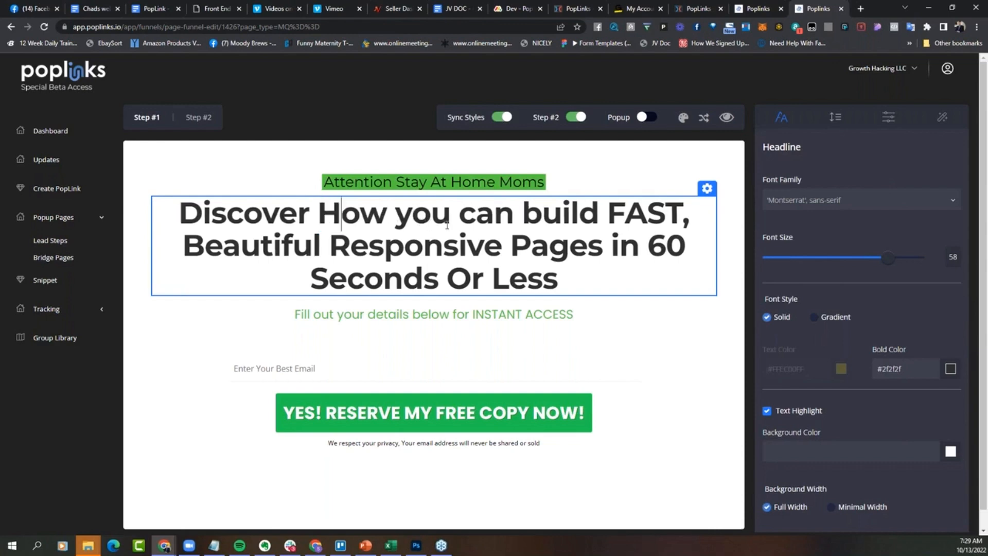
mouse_move(412, 218)
mouse_down()
mouse_move(388, 218)
mouse_move(403, 221)
mouse_up()
click(396, 219)
text(Y)
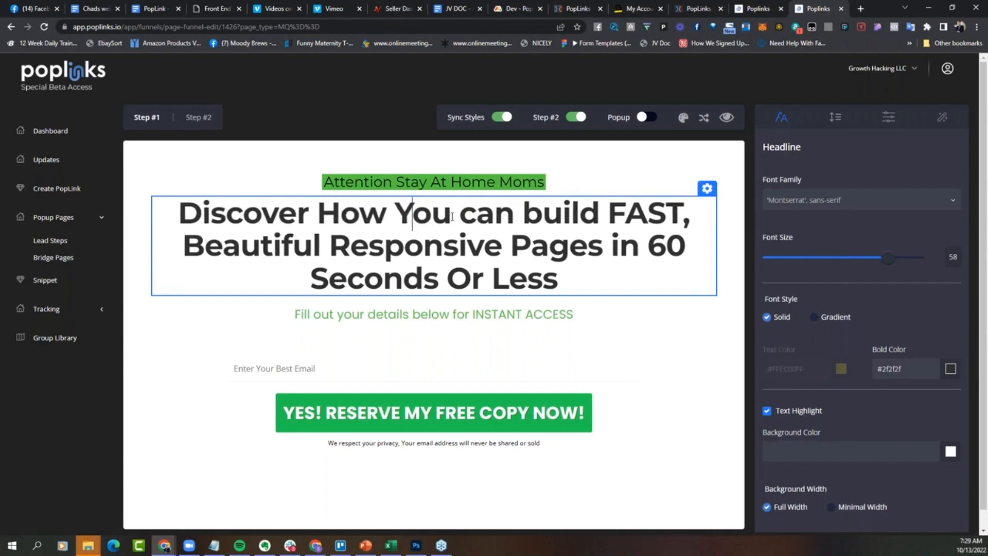
drag(476, 220, 460, 220)
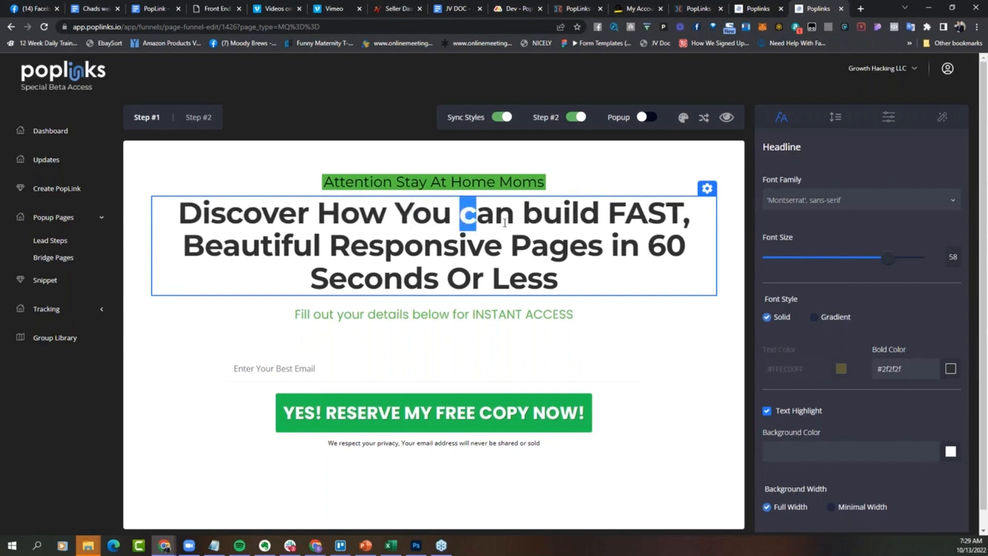
text(C)
click(545, 216)
drag(544, 216, 527, 216)
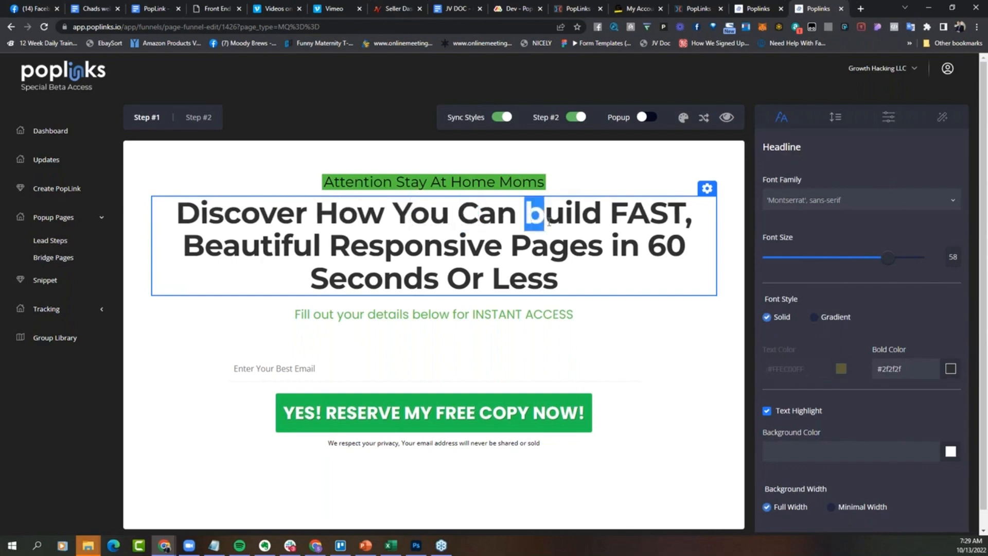
text(B)
click(670, 370)
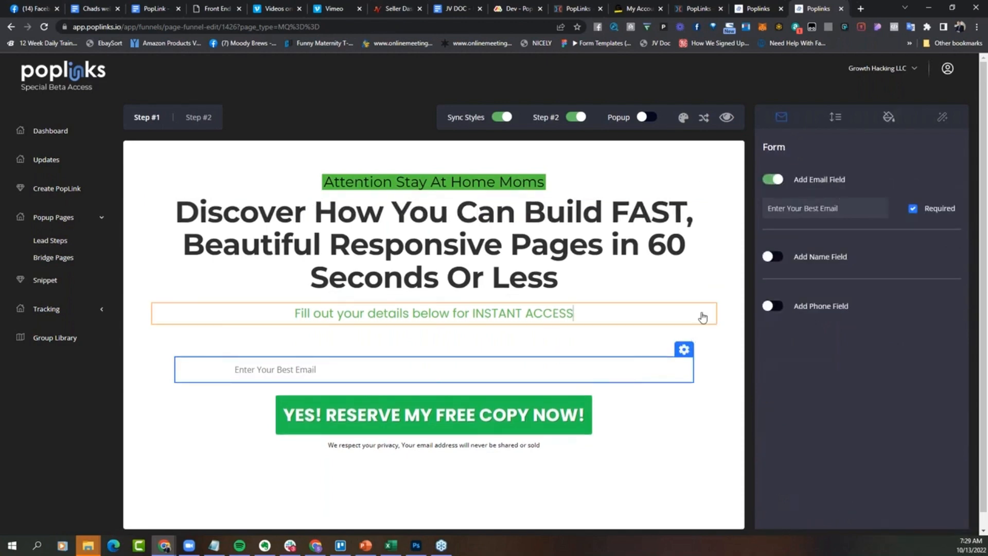
click(703, 317)
click(732, 275)
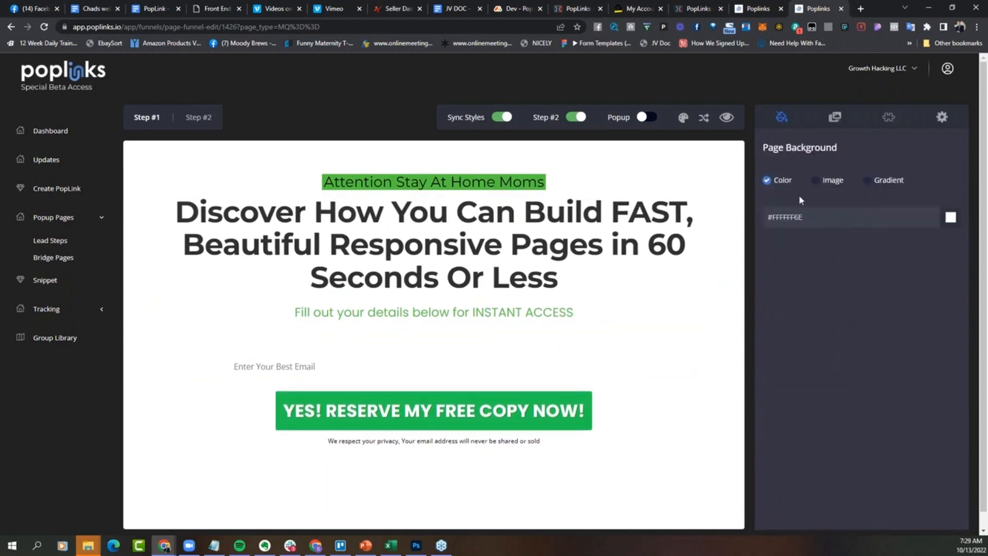
Change the page background to a gradient running from red #CC0000FF to teal #42B99FFF.
click(867, 181)
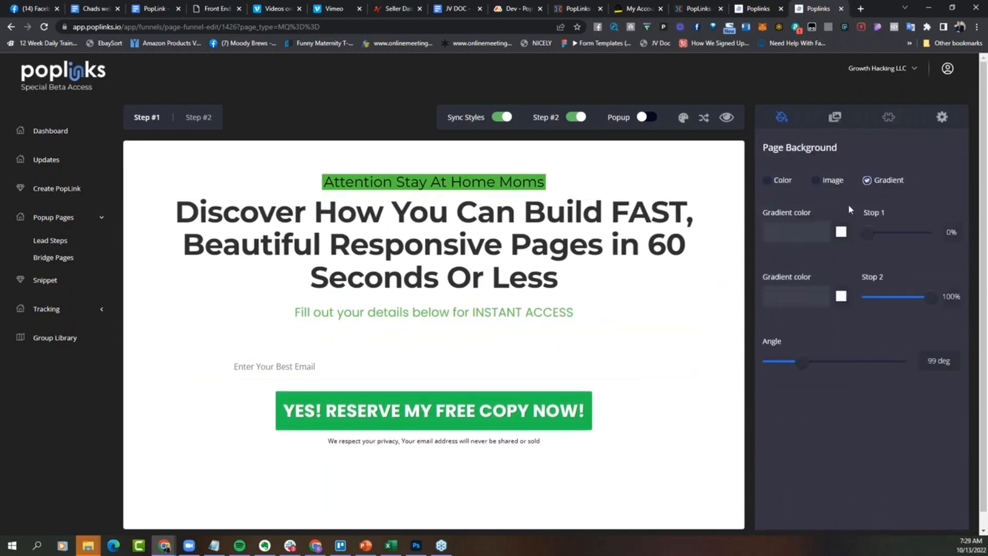
click(841, 232)
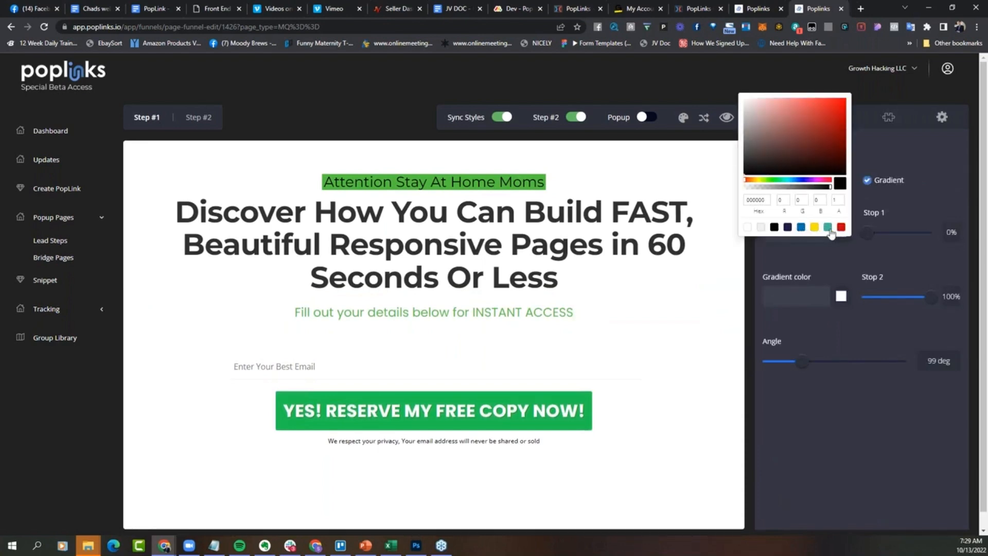
click(841, 229)
click(842, 297)
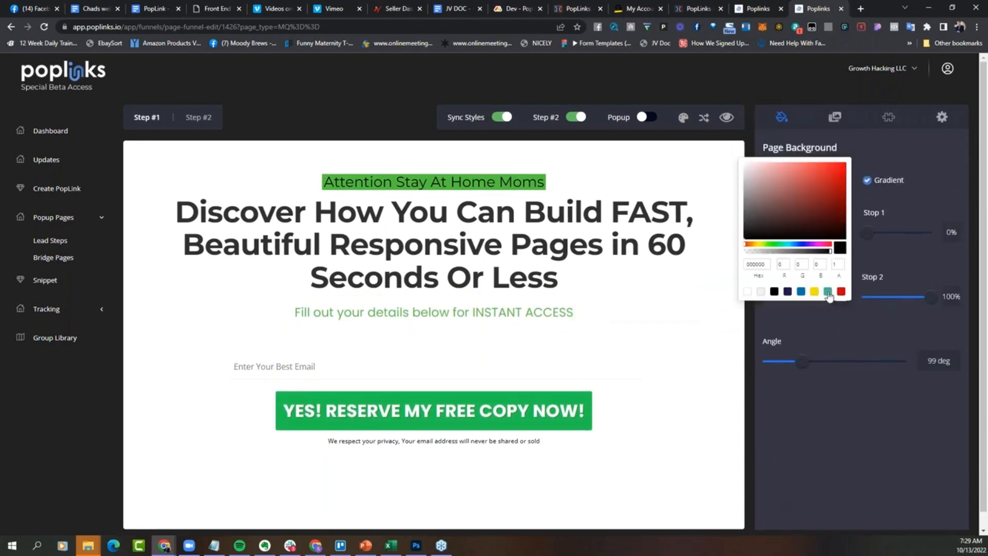
click(828, 291)
click(703, 332)
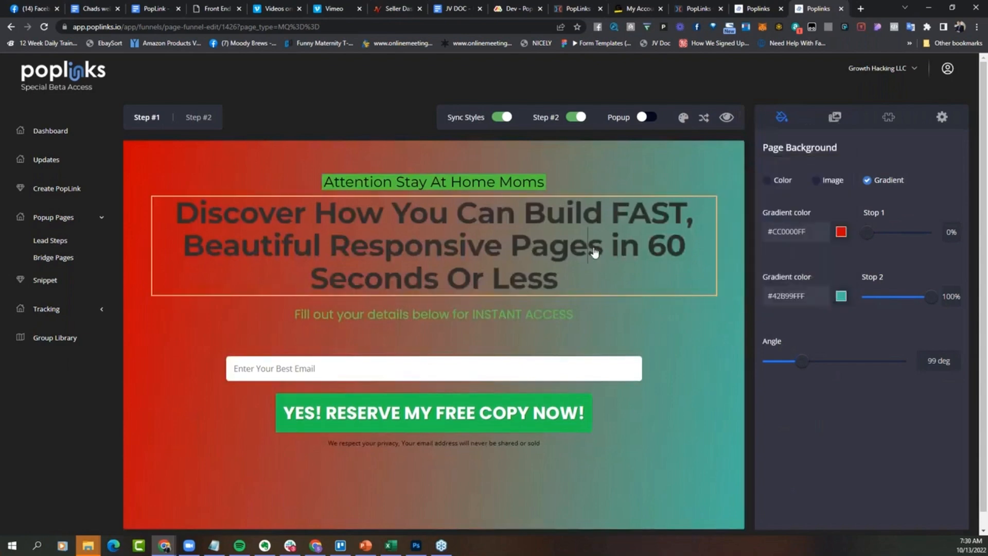
Set the headline's bold color to white.
double_click(596, 256)
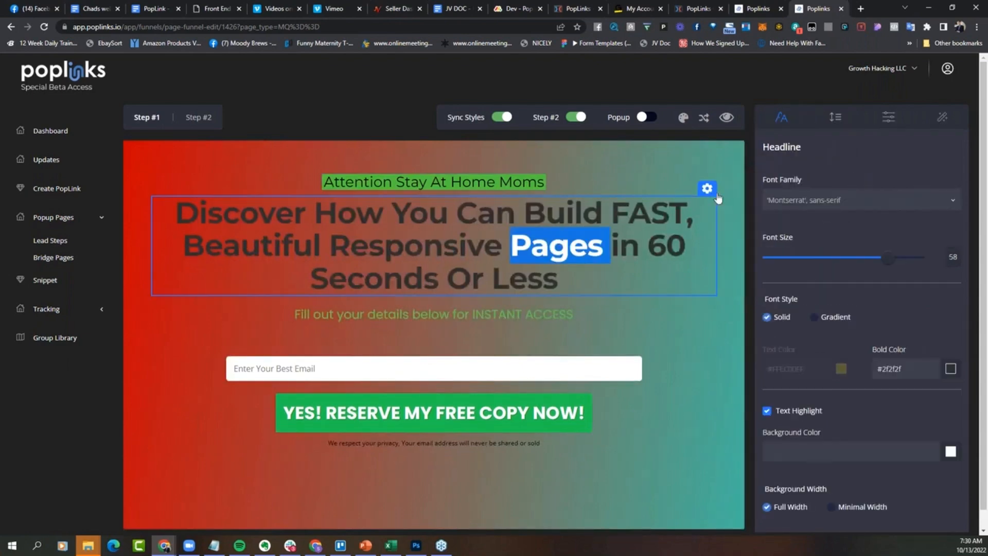
click(954, 370)
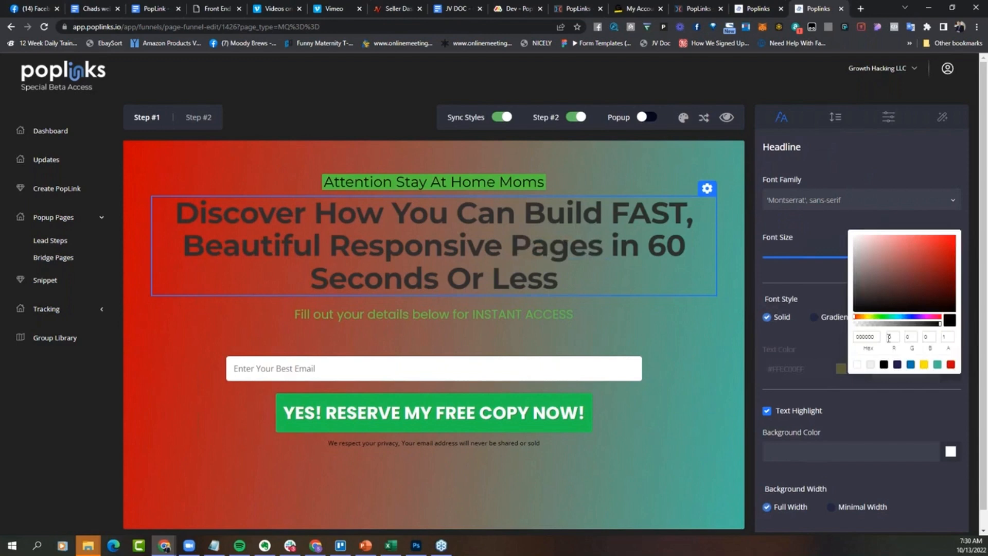
click(857, 364)
click(693, 363)
Set the text color of the "Fill out your details below for INSTANT ACCESS" line to white and deselect it.
click(550, 321)
click(842, 369)
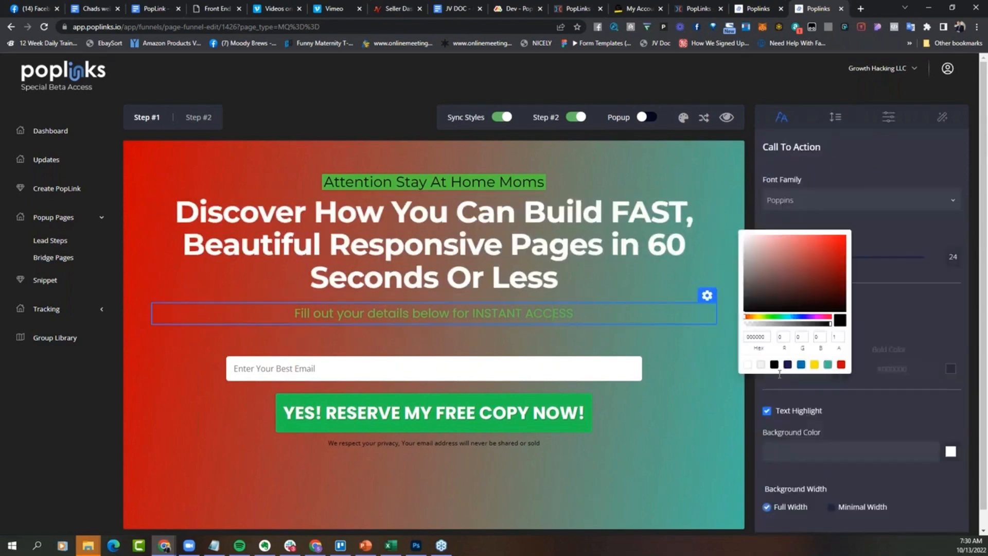
click(747, 365)
click(694, 267)
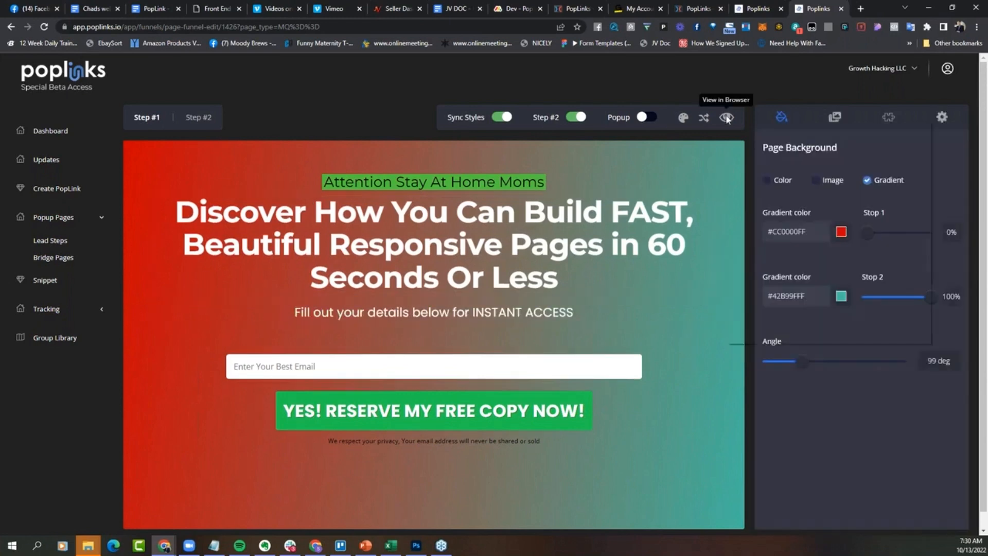
Preview the live opt-in page in the browser, then return to the page editor.
right_click(727, 119)
click(732, 99)
click(726, 117)
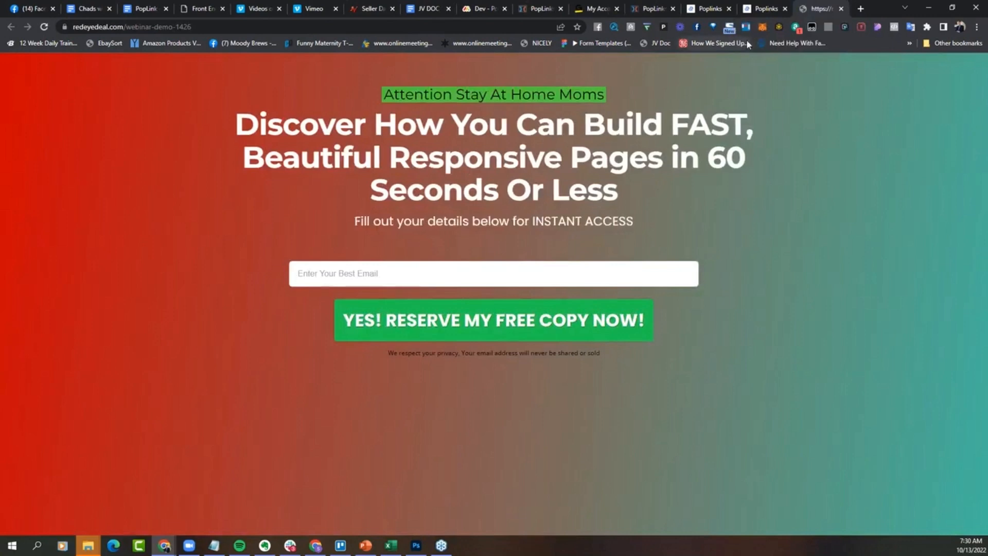
click(756, 9)
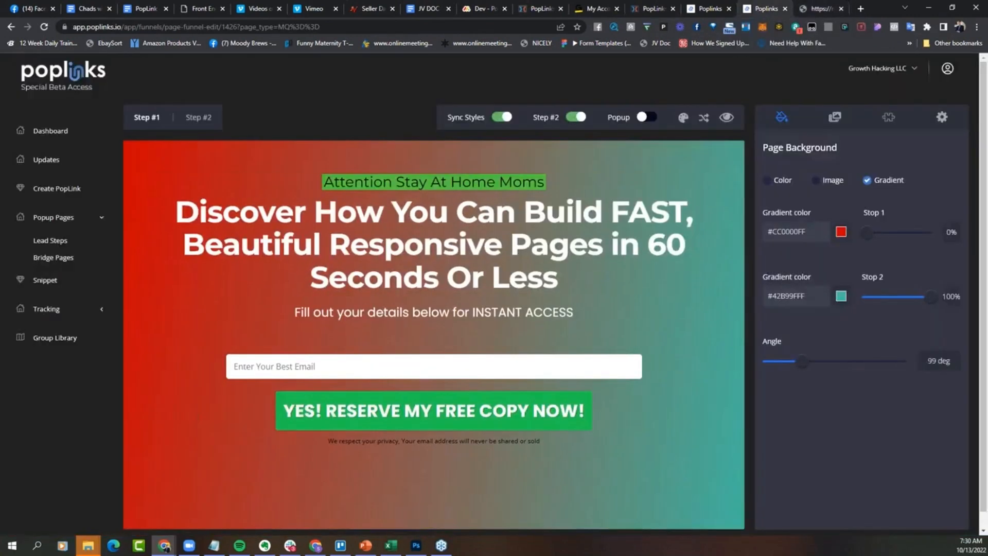
Use the Downloads photo of the man leaning on a red car as the page background, with image position Fill 100% Width.
click(815, 184)
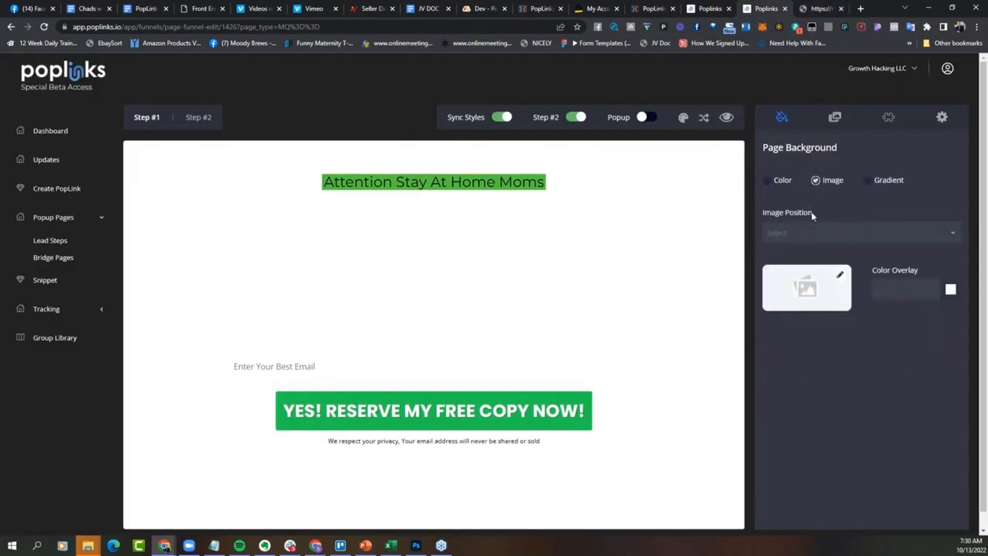
click(841, 277)
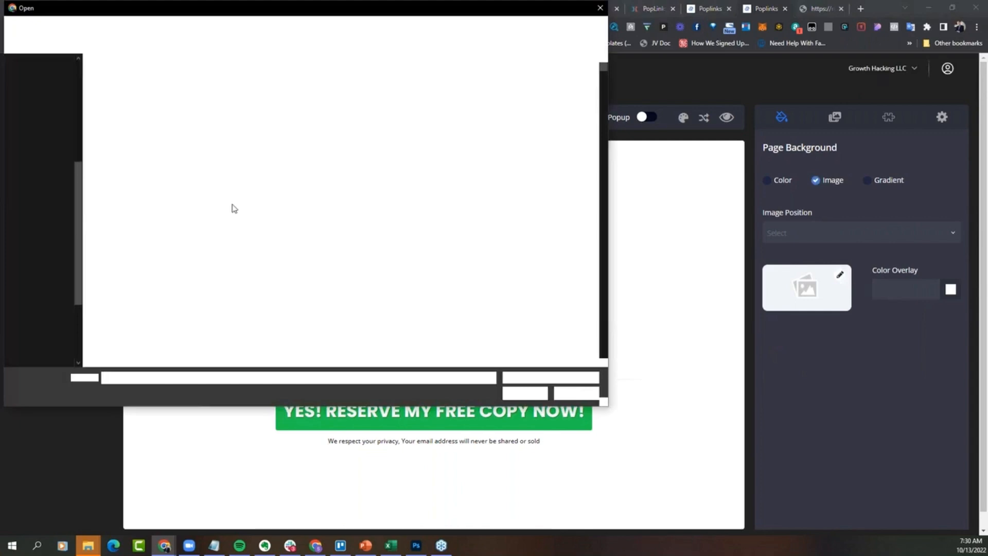
scroll(90, 201, up, 3)
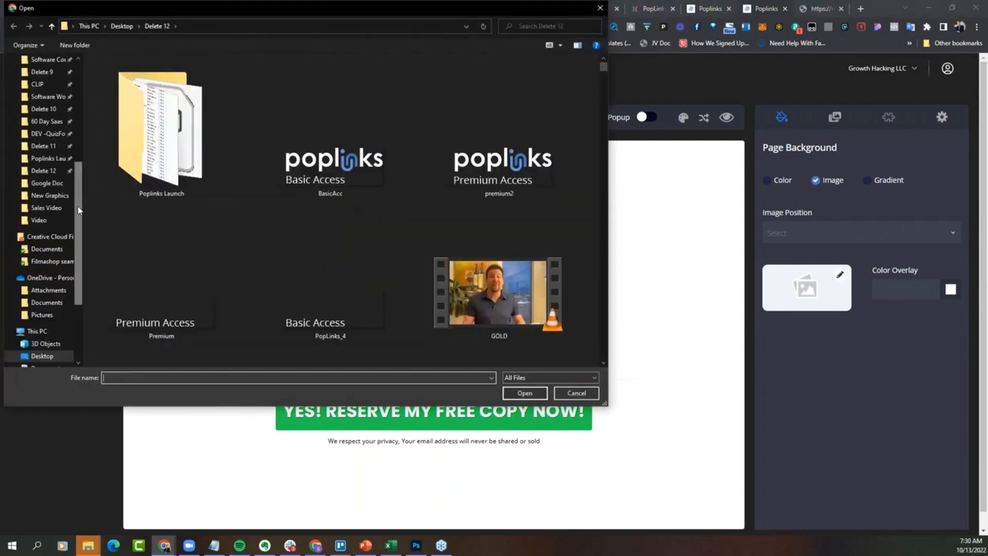
scroll(81, 175, up, 2)
drag(80, 175, 75, 248)
click(48, 307)
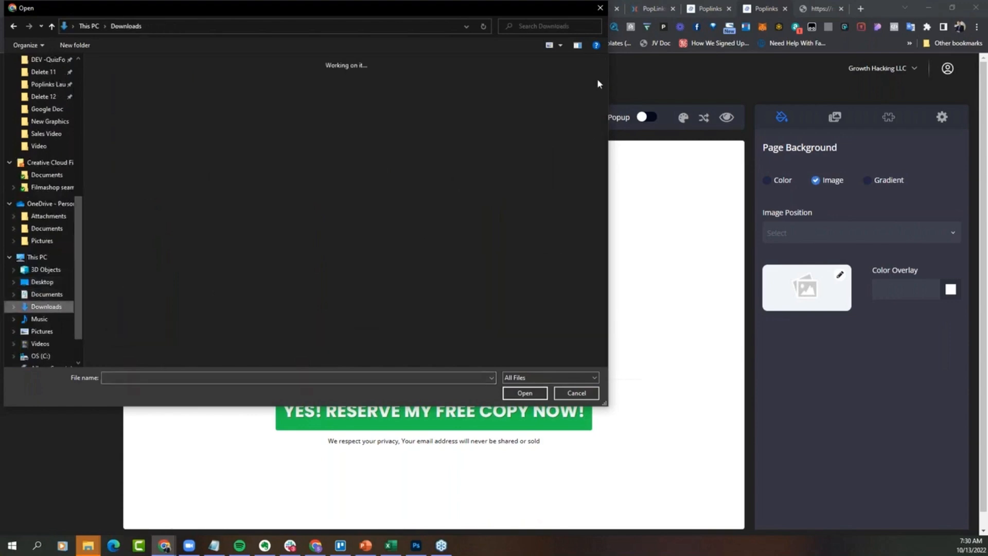
click(603, 363)
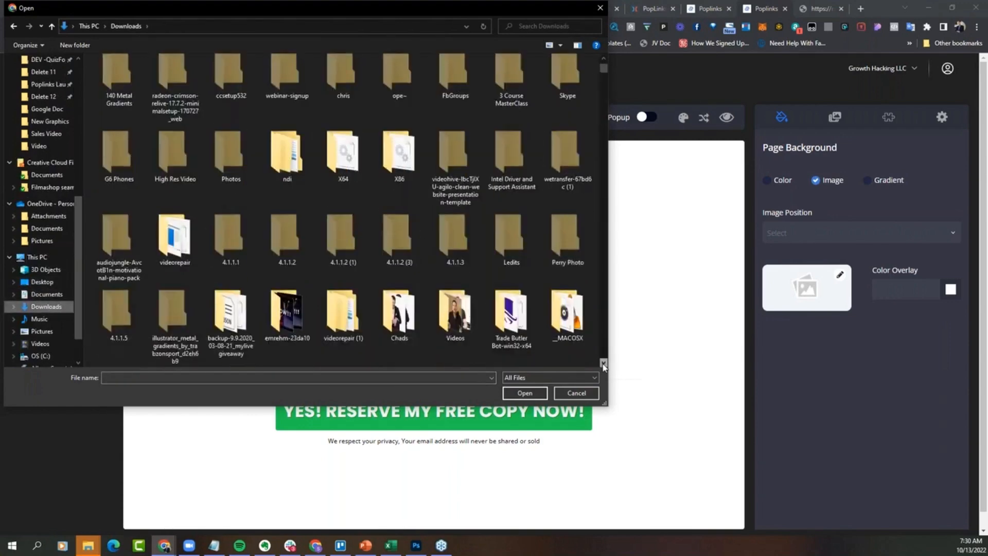
drag(604, 366, 604, 366)
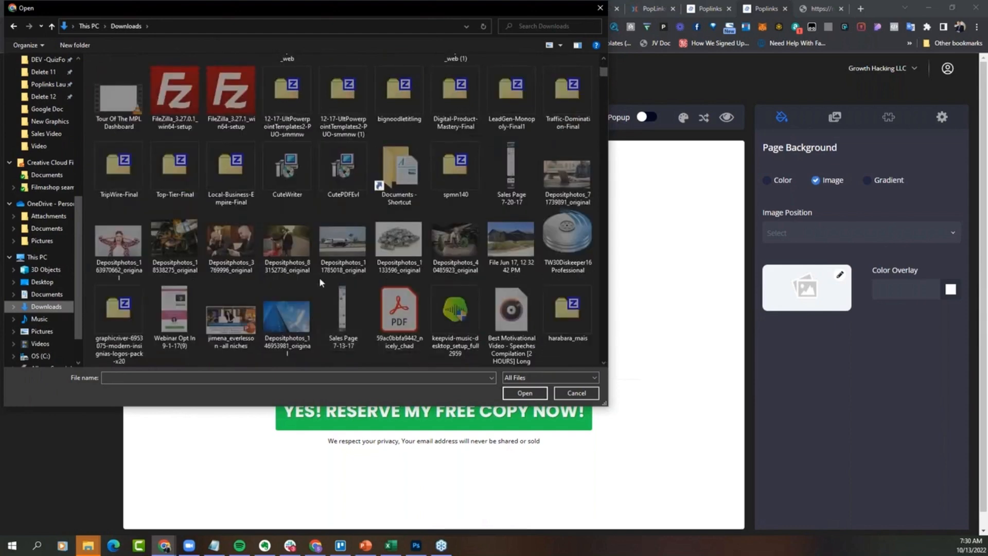
double_click(294, 249)
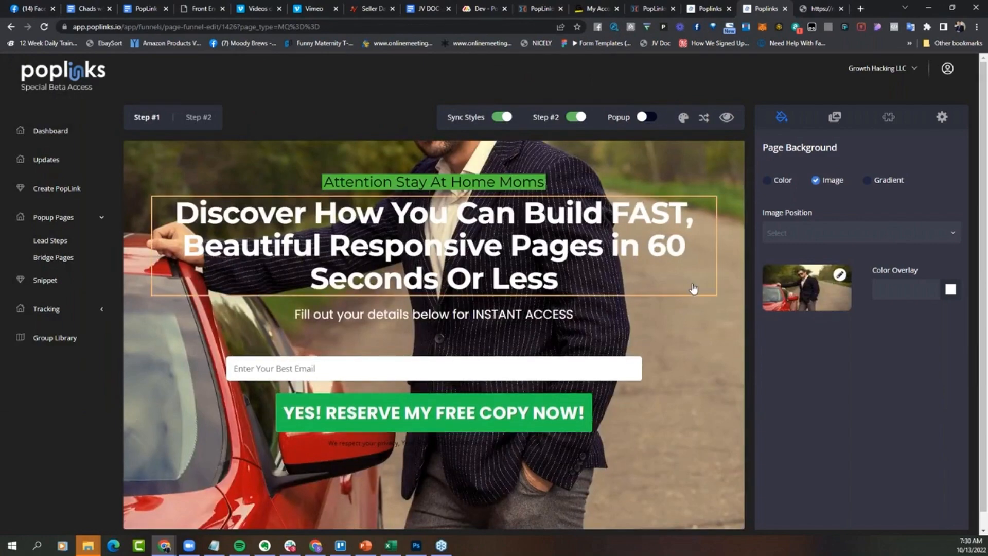
click(824, 232)
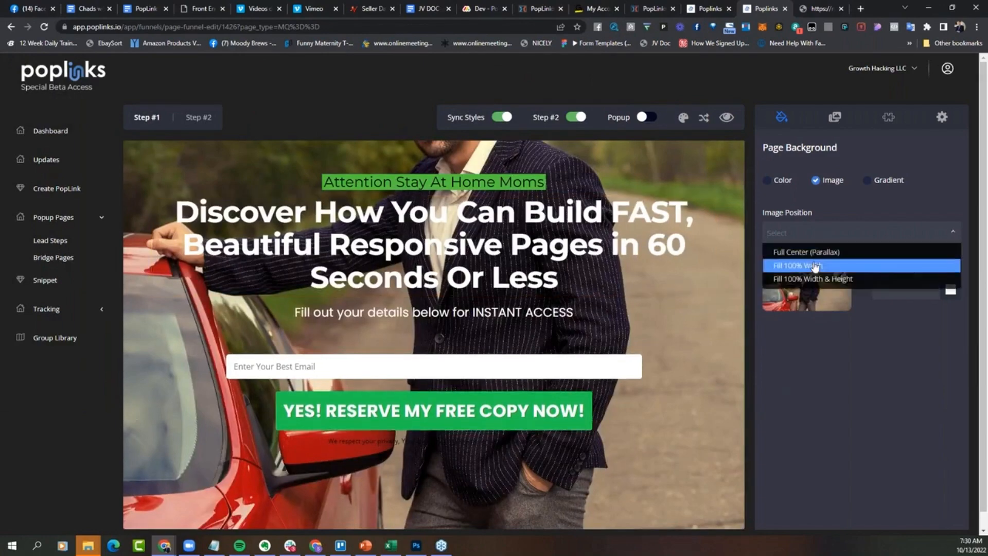
click(812, 265)
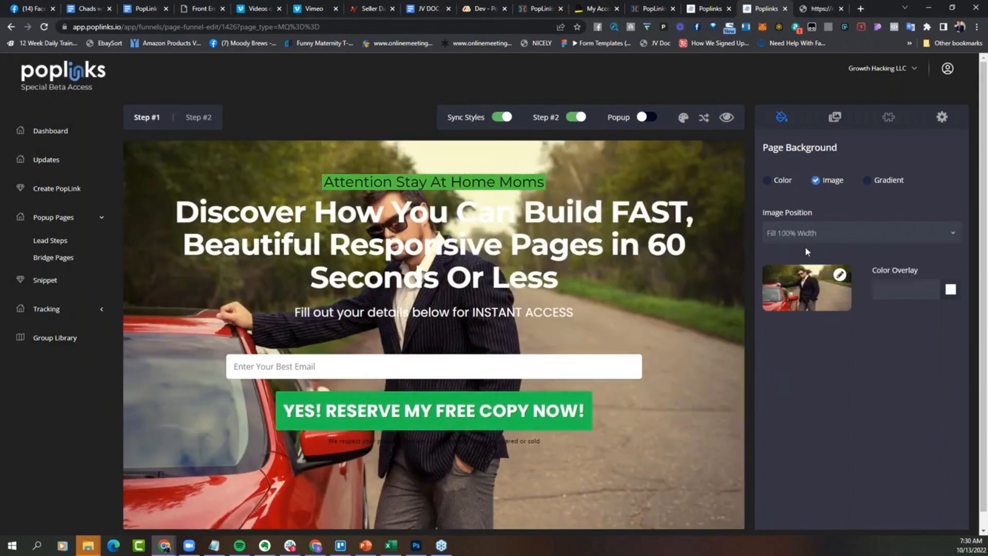
Apply a red #CC0000FF color overlay to the background image.
click(951, 291)
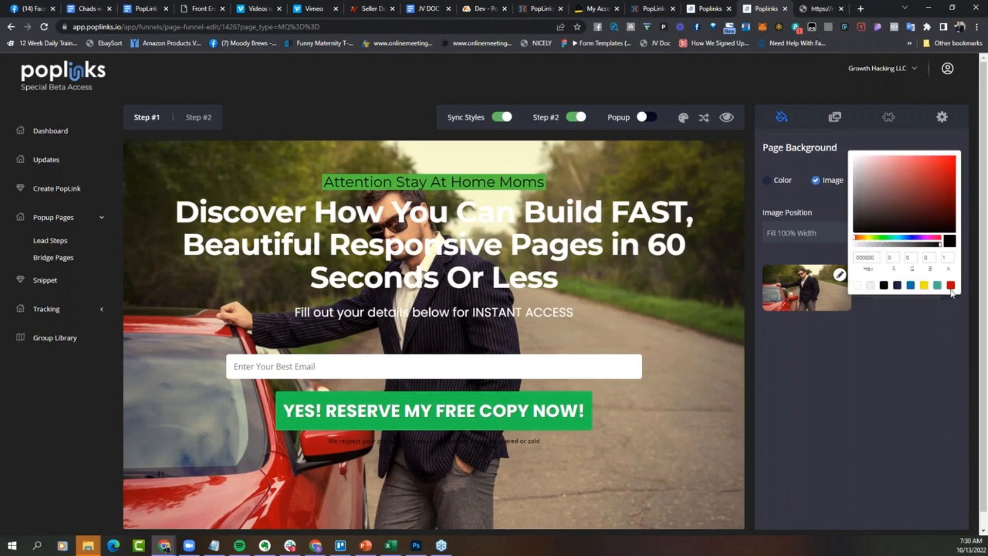
click(951, 286)
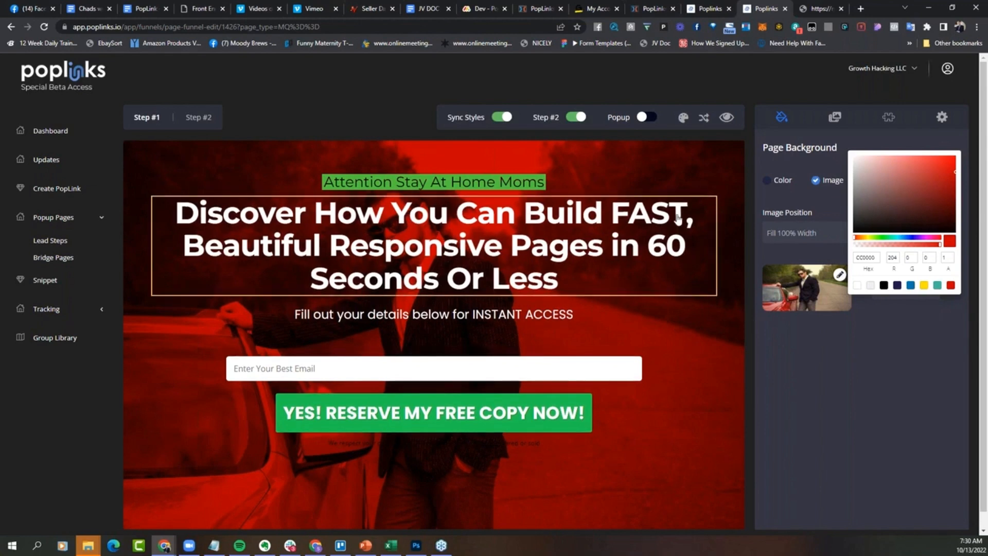
click(802, 360)
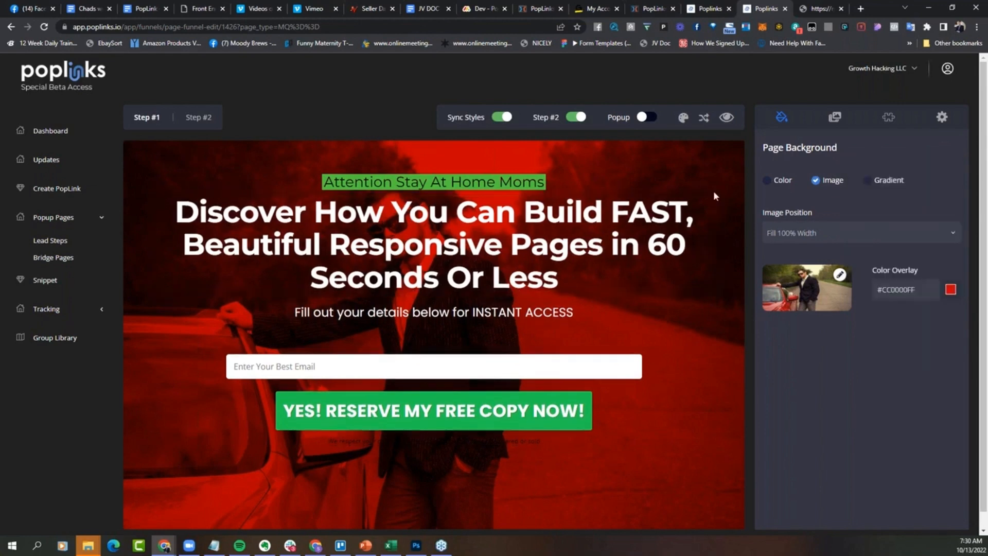
Shuffle the template size to a wide boxed layout and set the box color to translucent black, #0000005E.
click(704, 118)
click(704, 122)
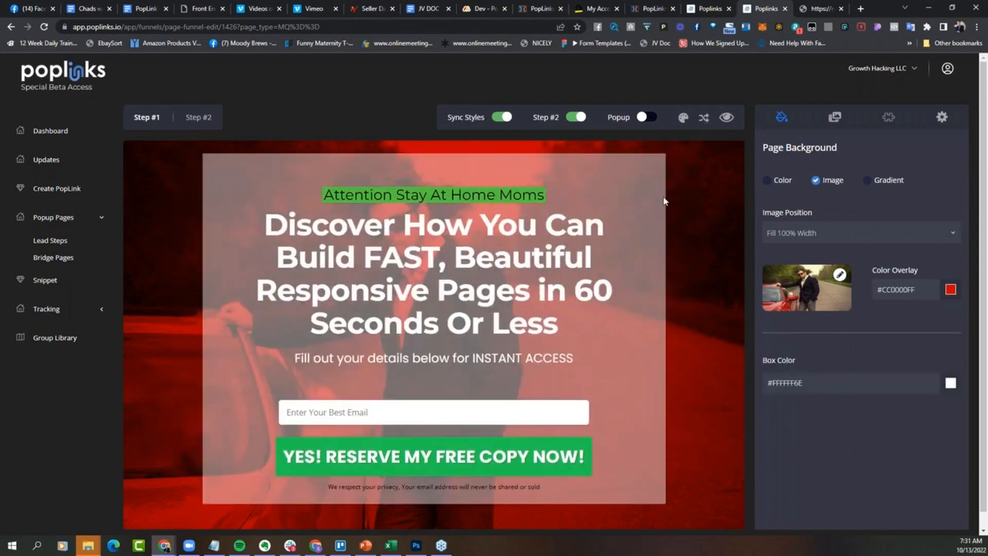
click(951, 384)
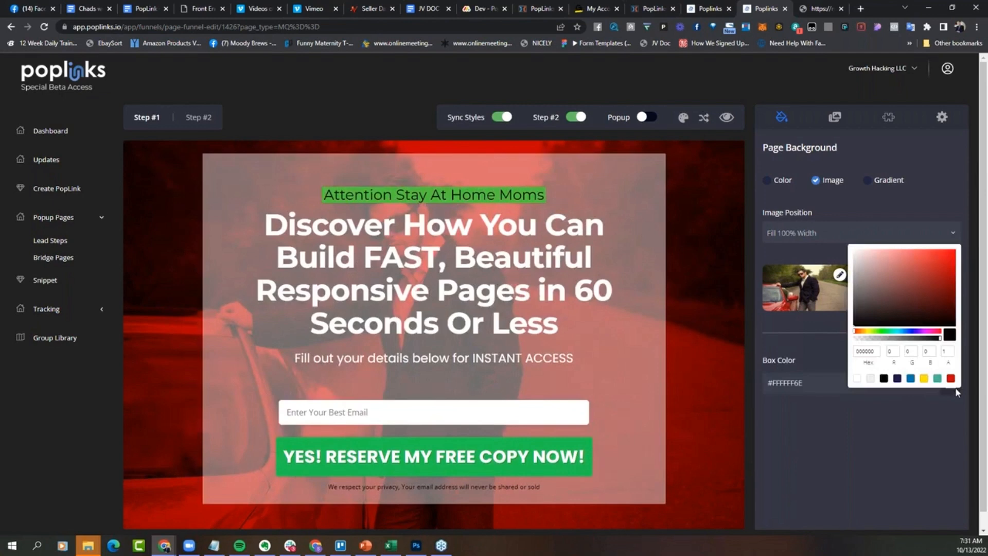
click(884, 378)
click(883, 421)
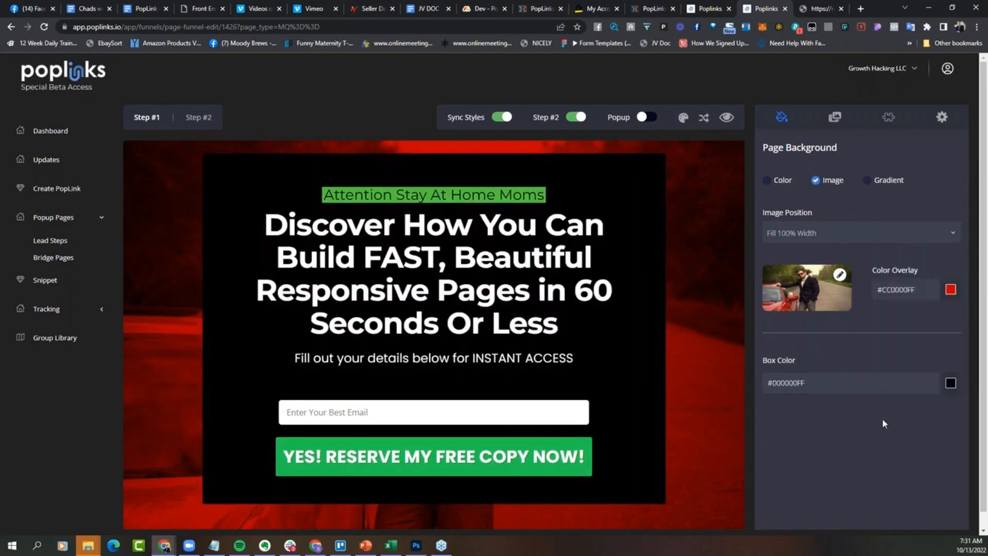
click(950, 383)
click(938, 339)
drag(937, 339, 887, 347)
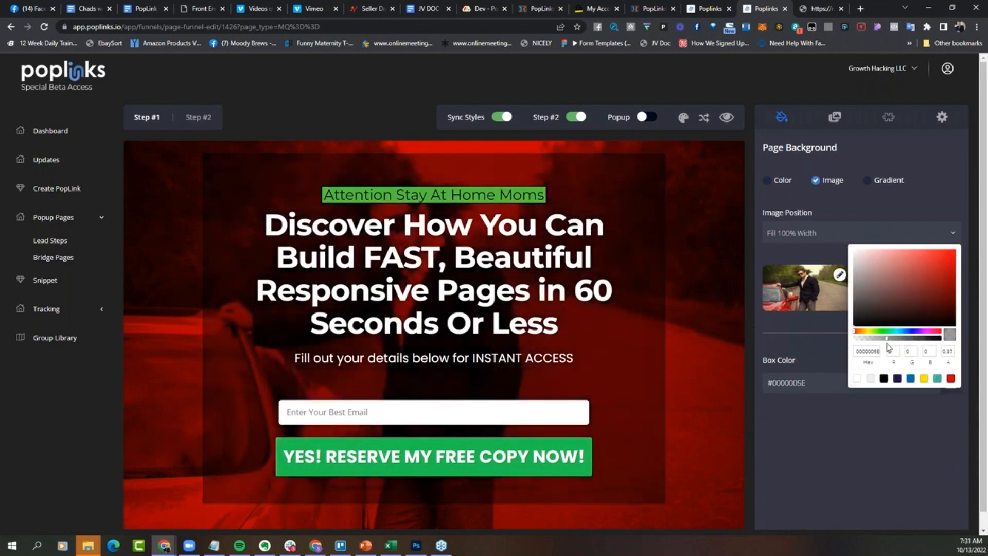
click(871, 420)
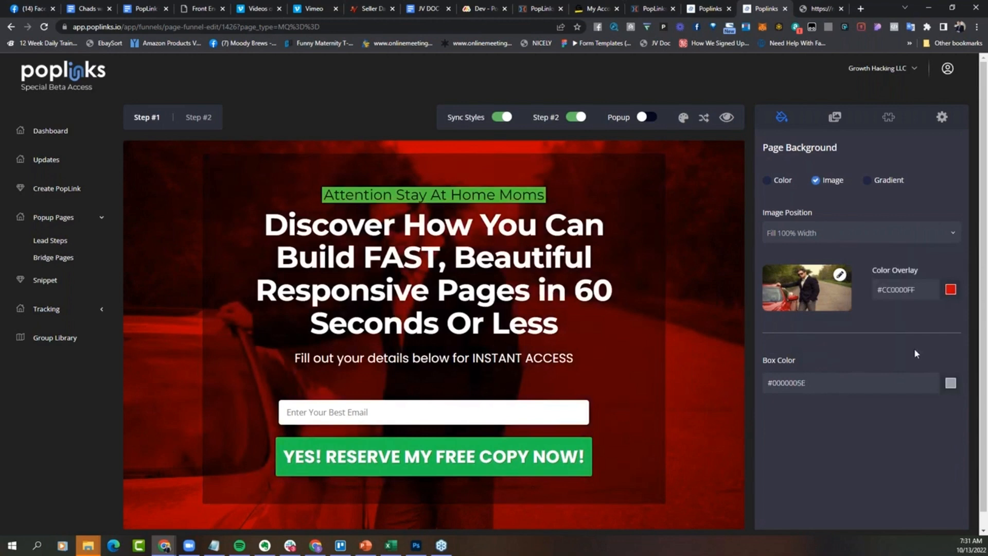
Set the background image's color overlay to dark navy, #201652FF.
click(952, 288)
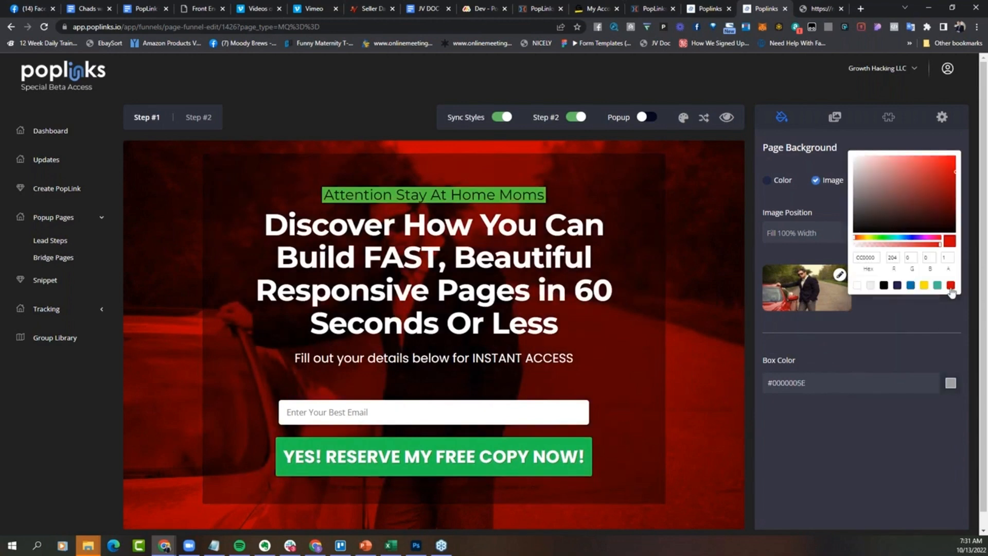
click(898, 286)
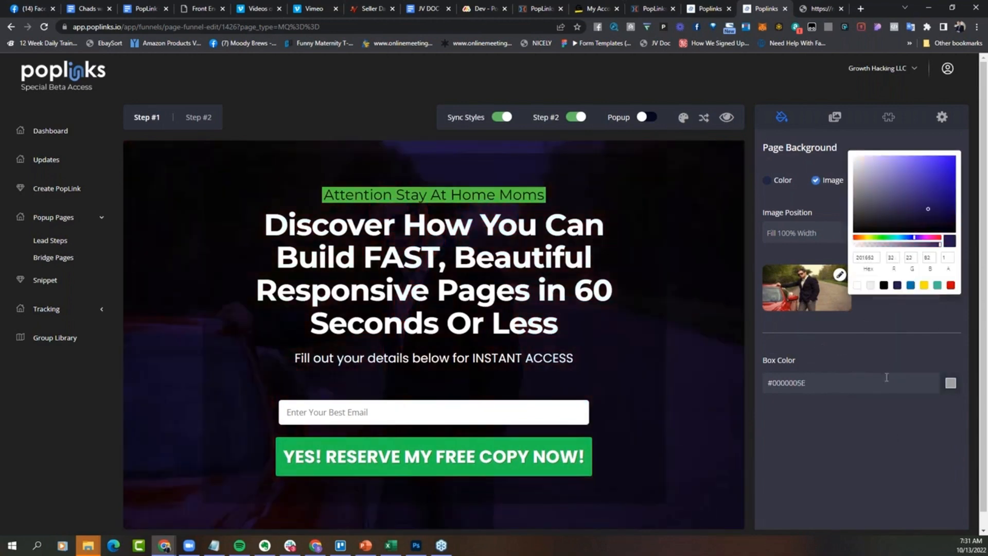
click(915, 314)
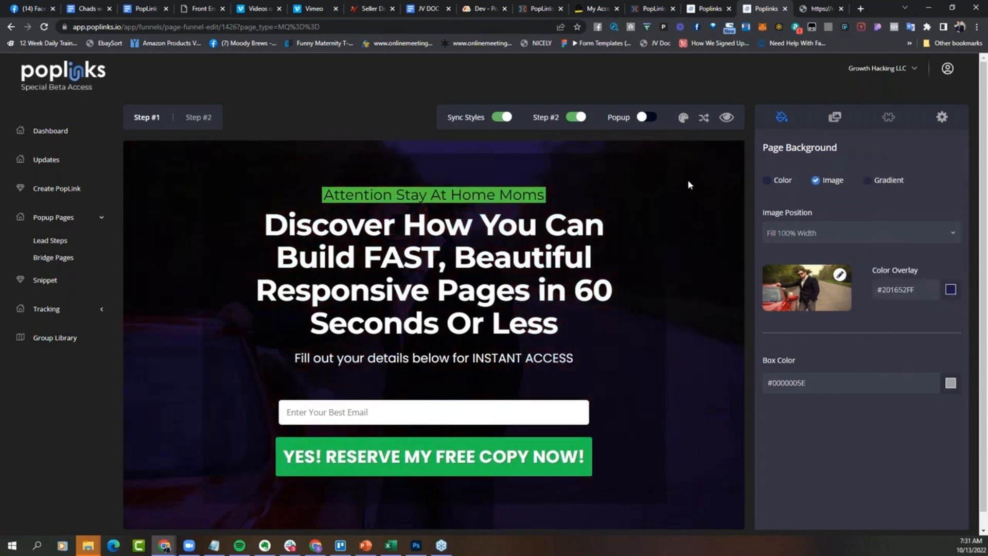
Shuffle the template size to the narrower box and try a slightly transparent red box color, #CC0000E6.
click(703, 119)
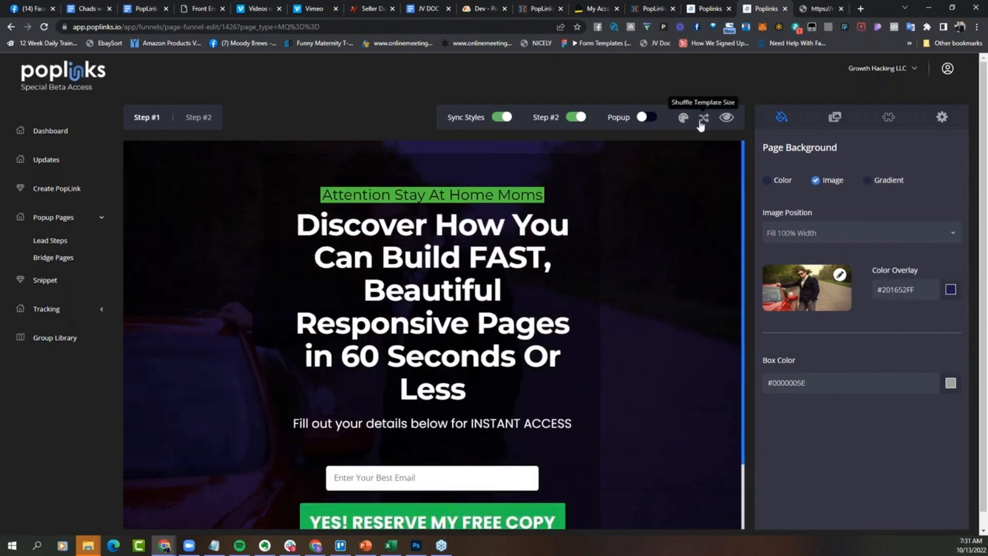
click(950, 384)
click(951, 378)
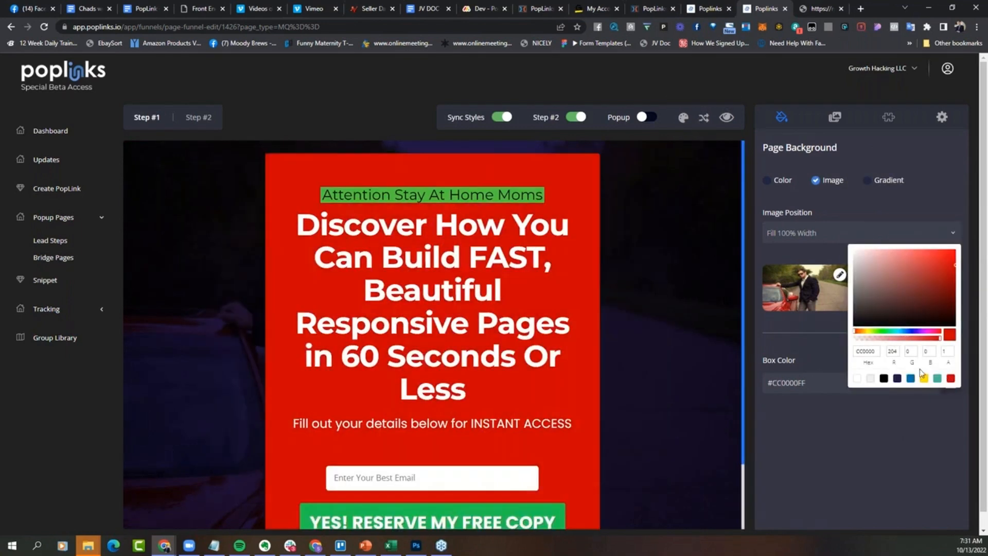
click(911, 338)
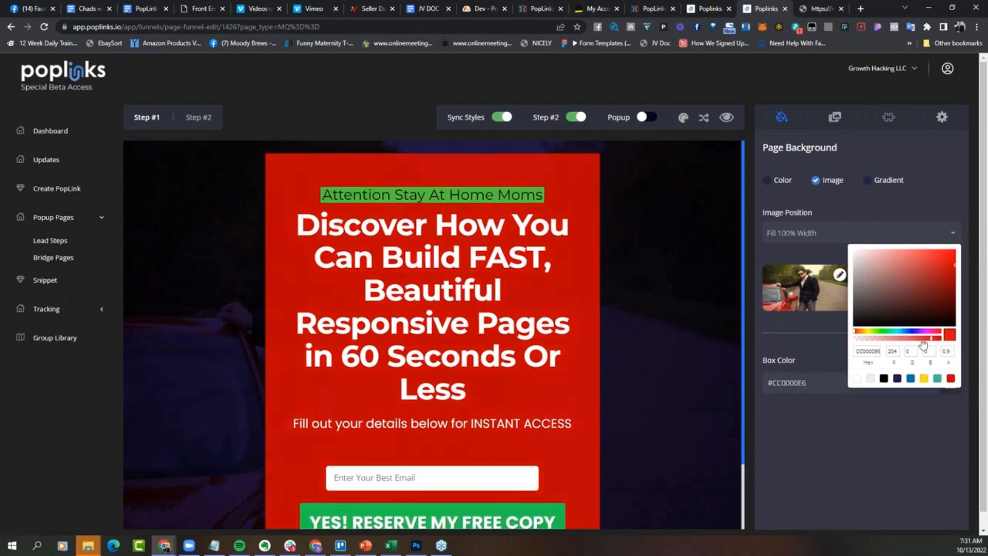
Set the box color to black with reduced opacity, #0000003D.
click(884, 379)
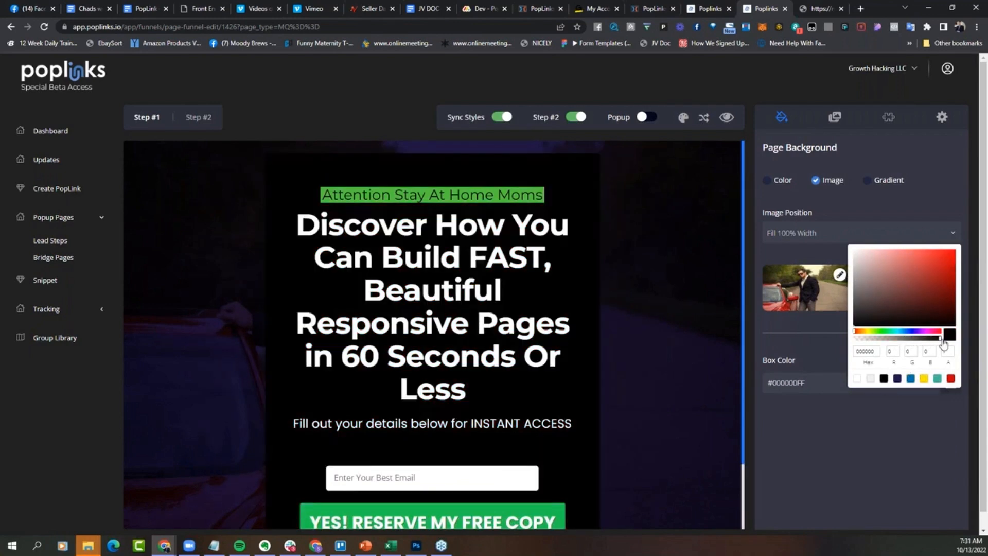
drag(940, 339, 875, 338)
click(880, 410)
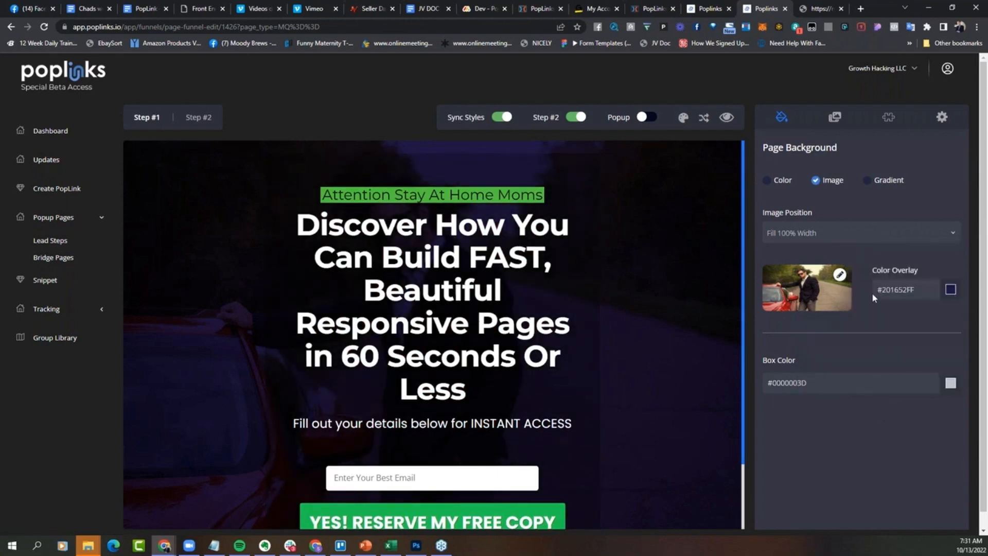
Try a red color overlay on the background image and settle on blue, #0075B2FF.
click(944, 292)
click(937, 286)
click(950, 286)
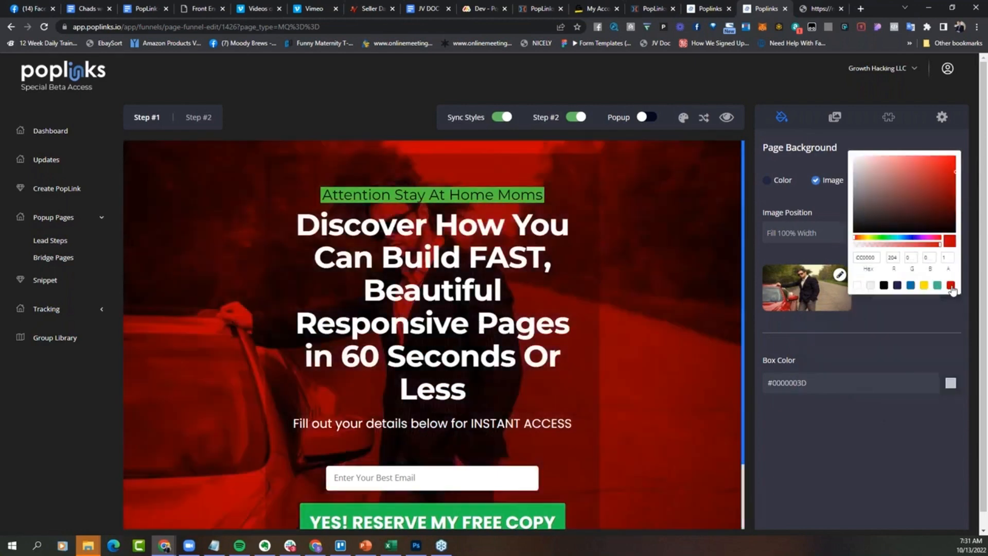
click(911, 286)
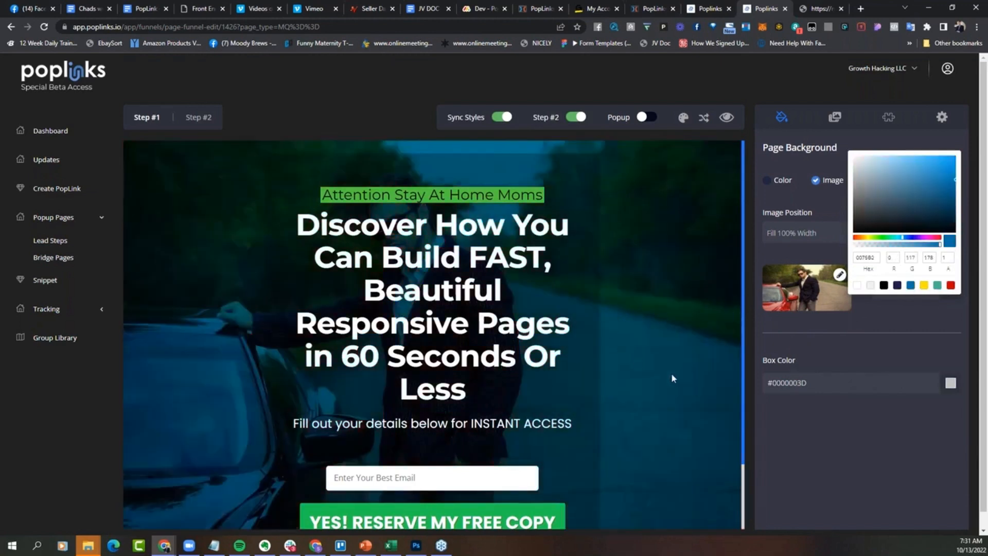
click(837, 420)
click(548, 355)
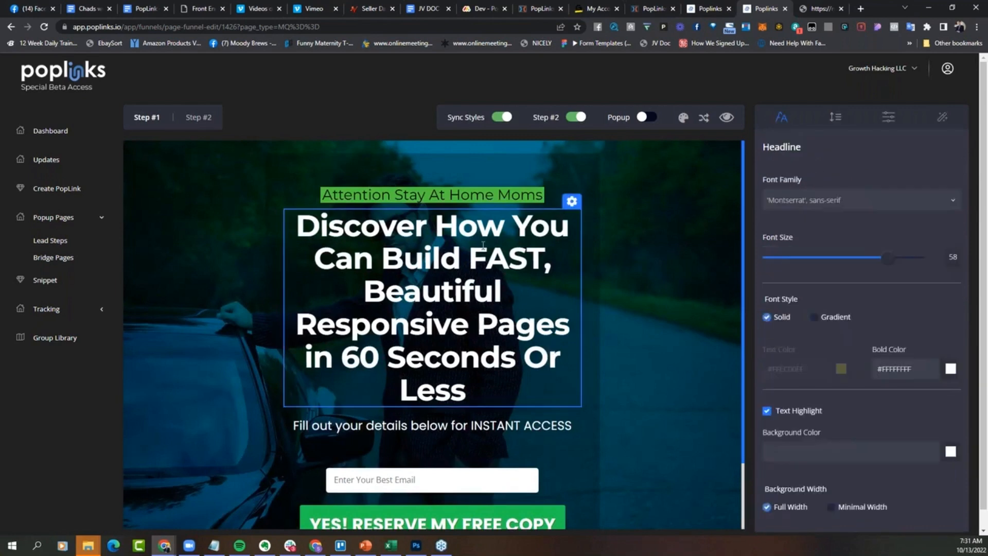
double_click(483, 246)
triple_click(482, 245)
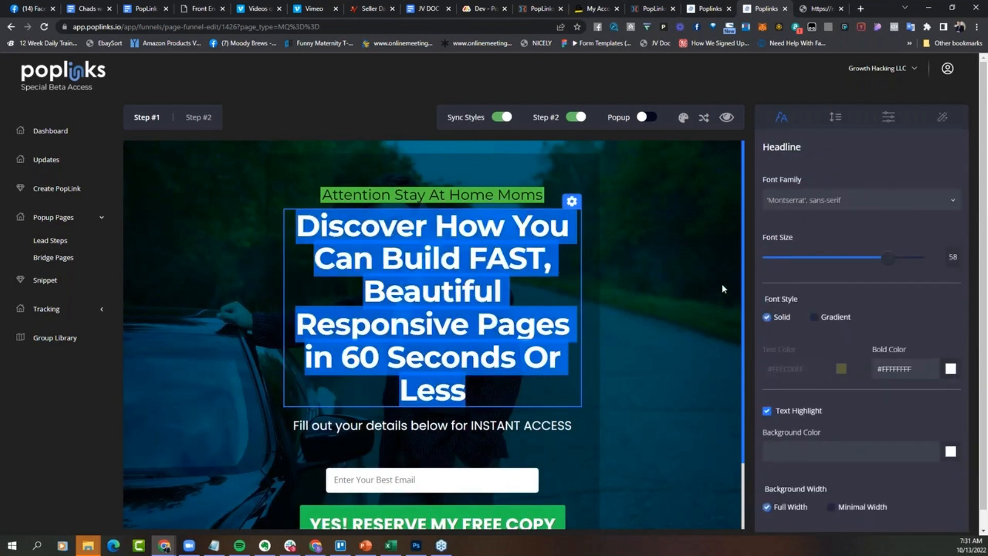
Try Full Width on the green opt-in button and set its width to Field Width.
scroll(745, 276, down, 2)
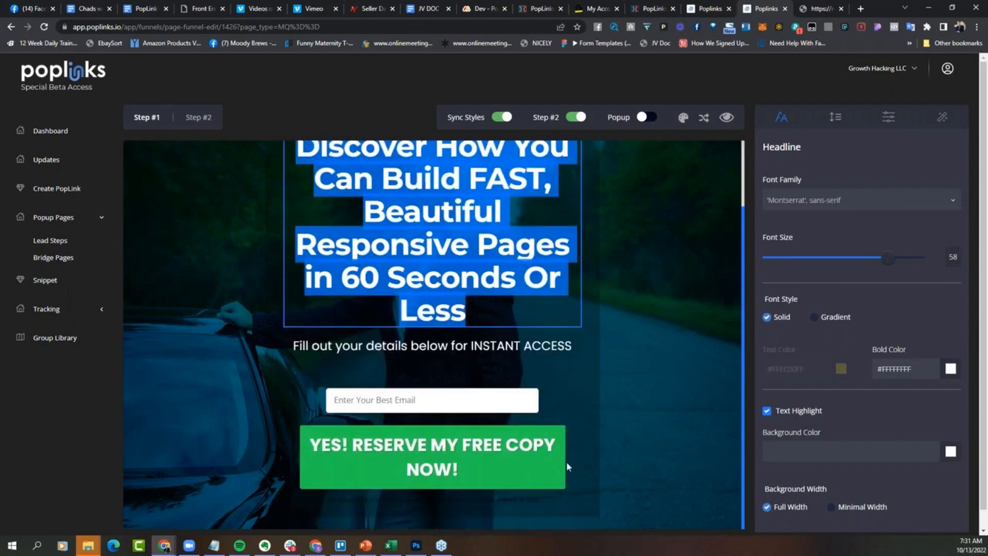
click(565, 464)
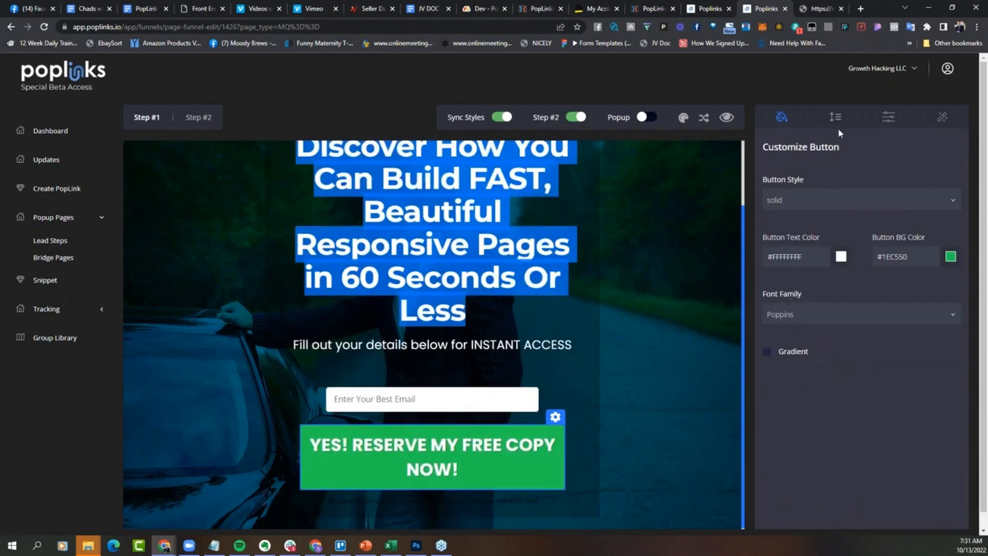
click(894, 125)
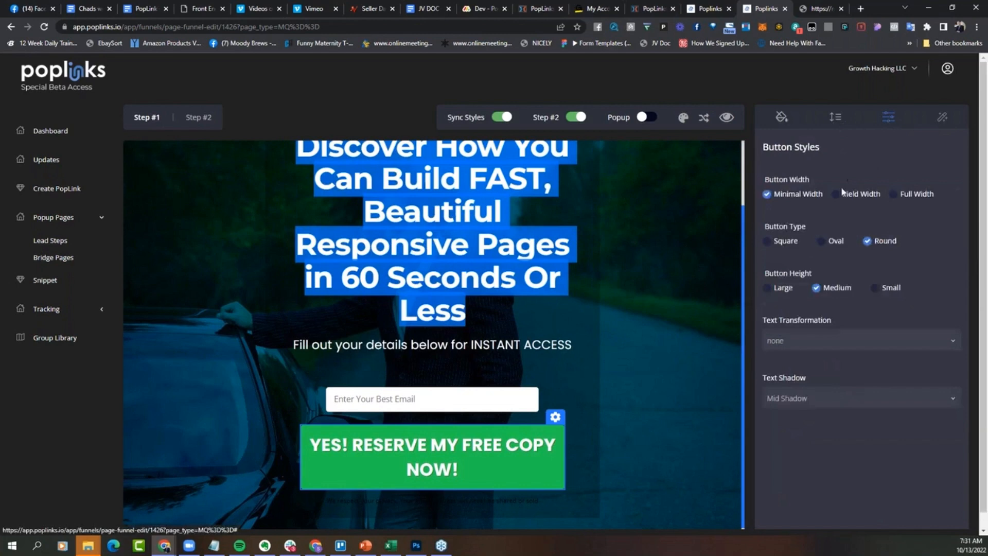
click(896, 196)
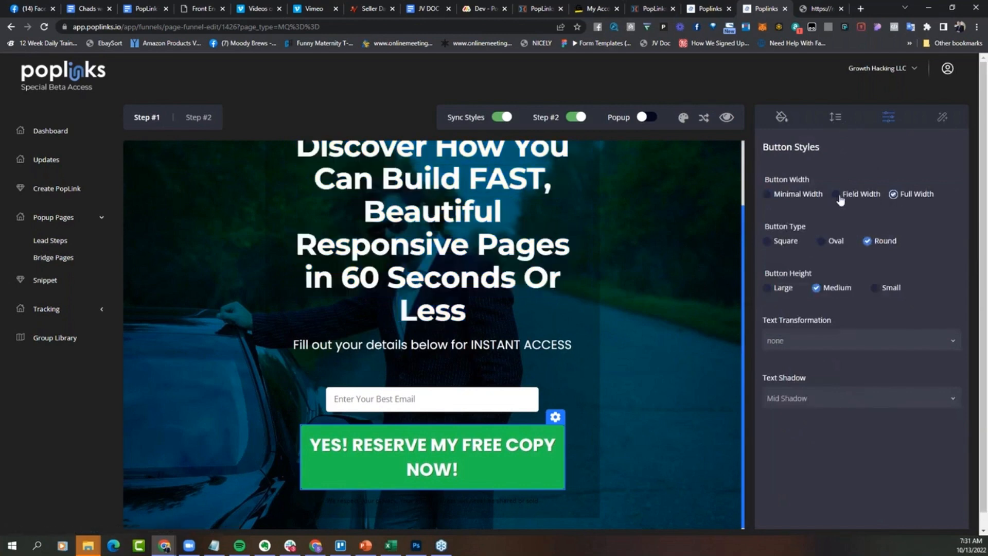
click(839, 195)
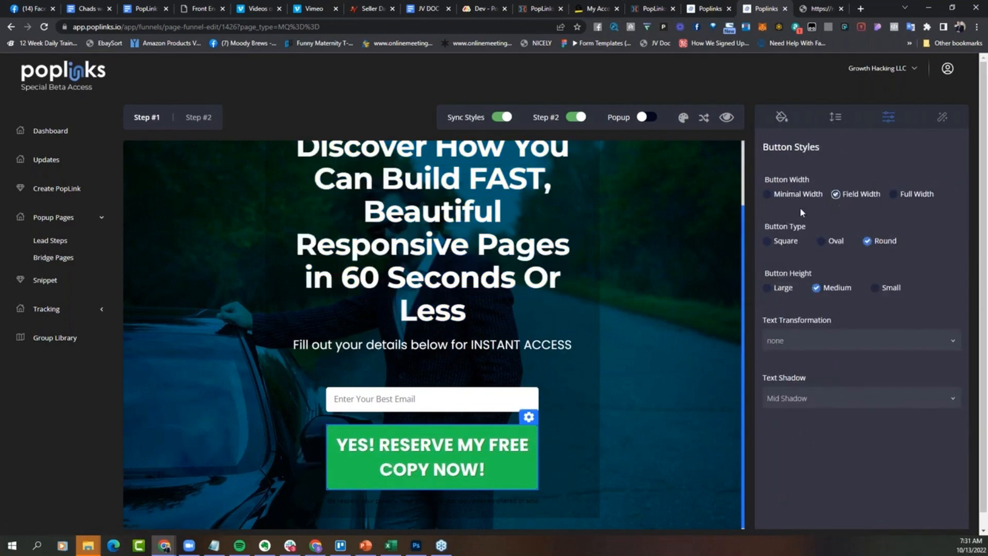
Replace "RESERVE MY FREE COPY NOW!" in the opt-in button's text with "Grab It!", keeping the leading "YES!".
click(482, 468)
click(483, 468)
drag(484, 469, 405, 447)
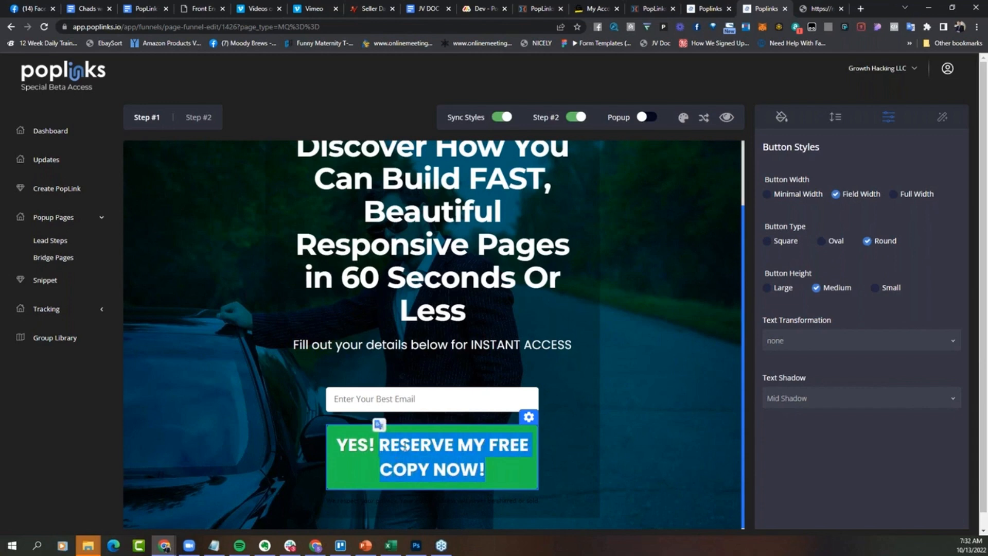
key(BackSpace)
text(Grab It!)
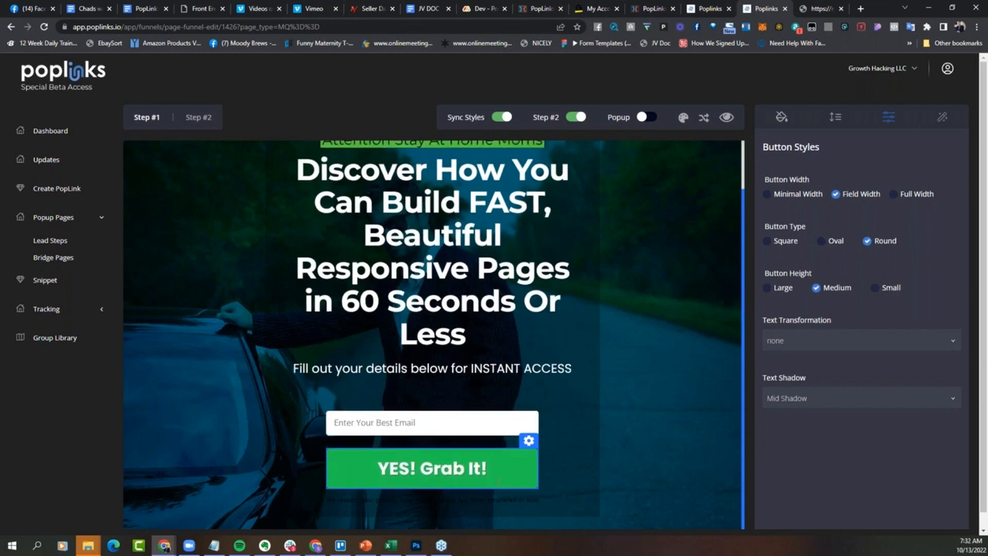
Shuffle the Step #2 page to the wide layout without a box and compare it with Step #1.
click(205, 120)
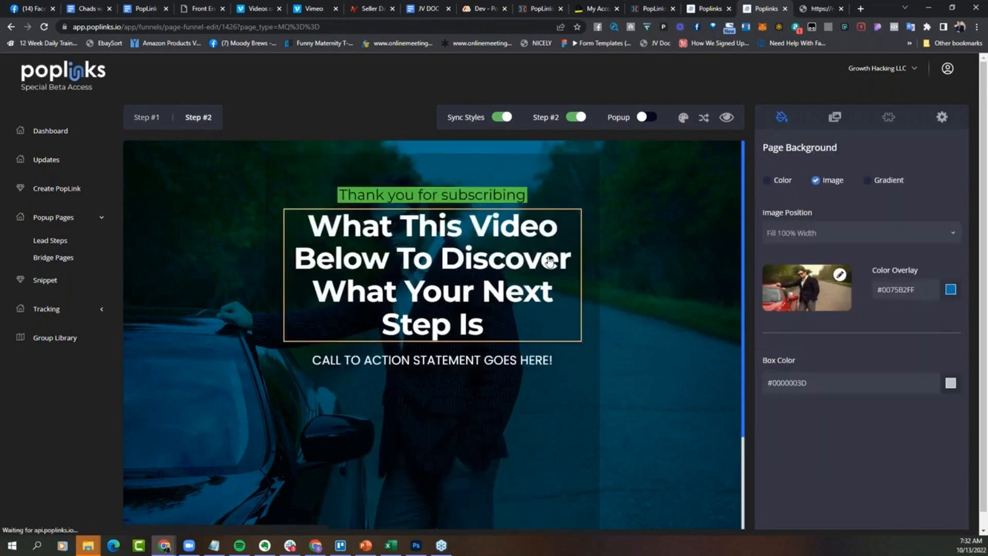
drag(741, 285, 746, 233)
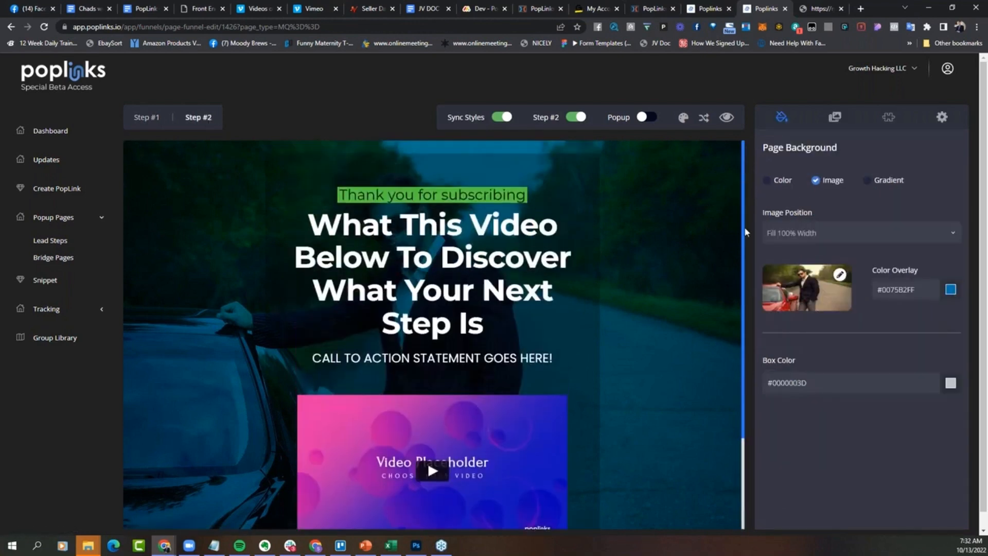
click(704, 119)
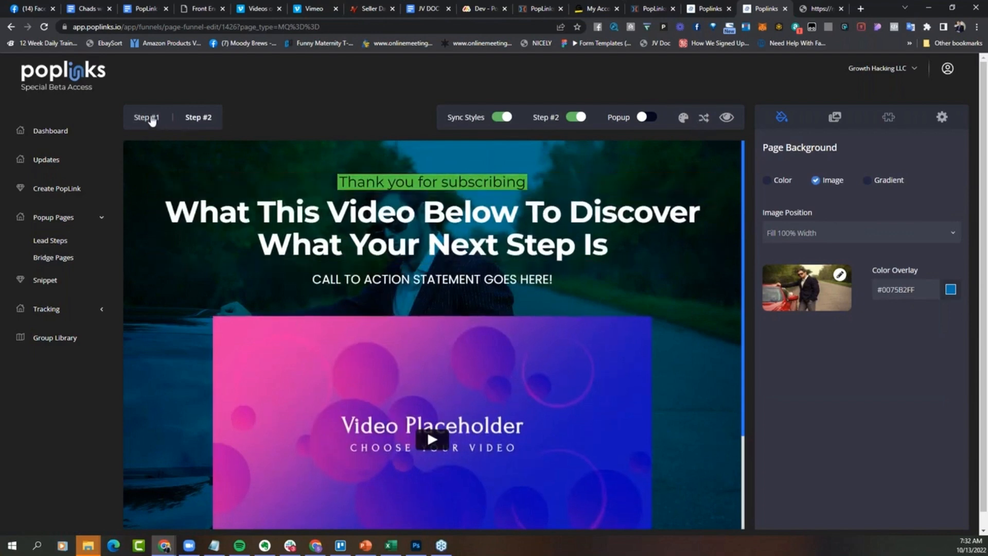
click(149, 118)
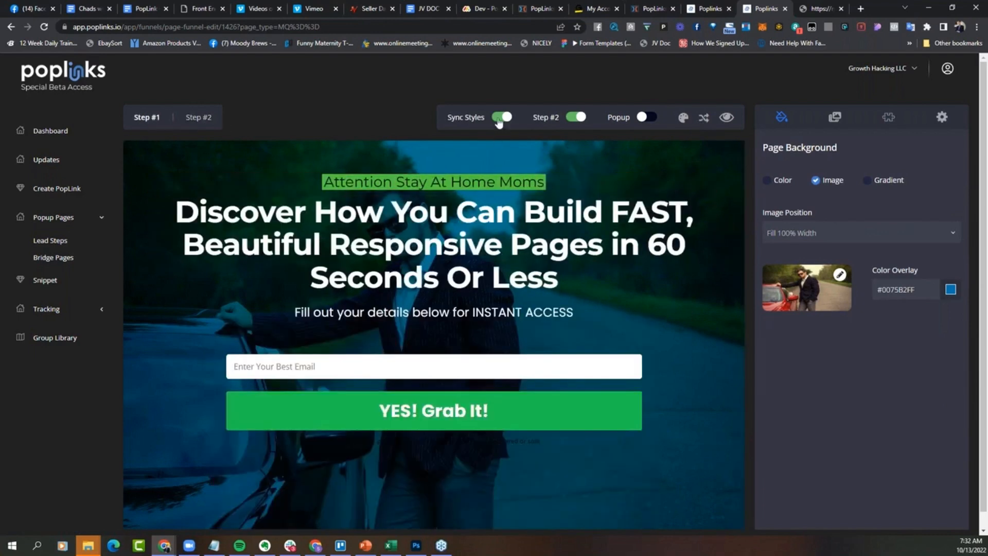
click(211, 121)
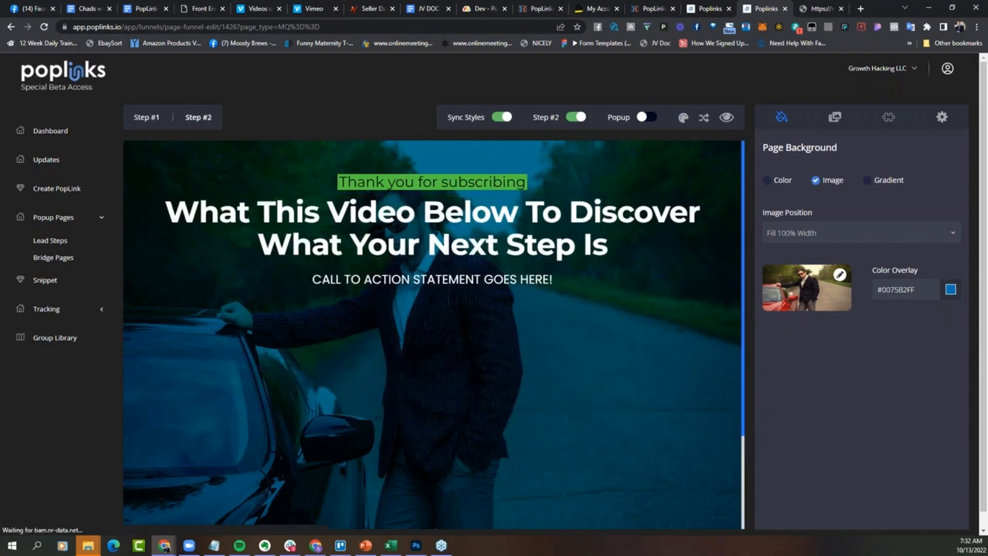
click(155, 124)
click(199, 124)
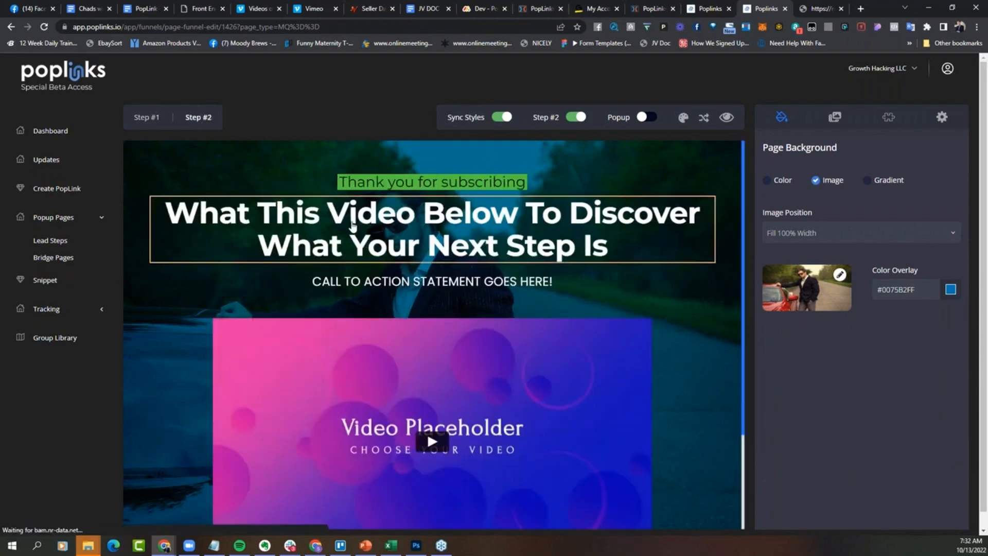
Review the wide boxed layout on Step #1 and on the Step #2 video page.
click(157, 120)
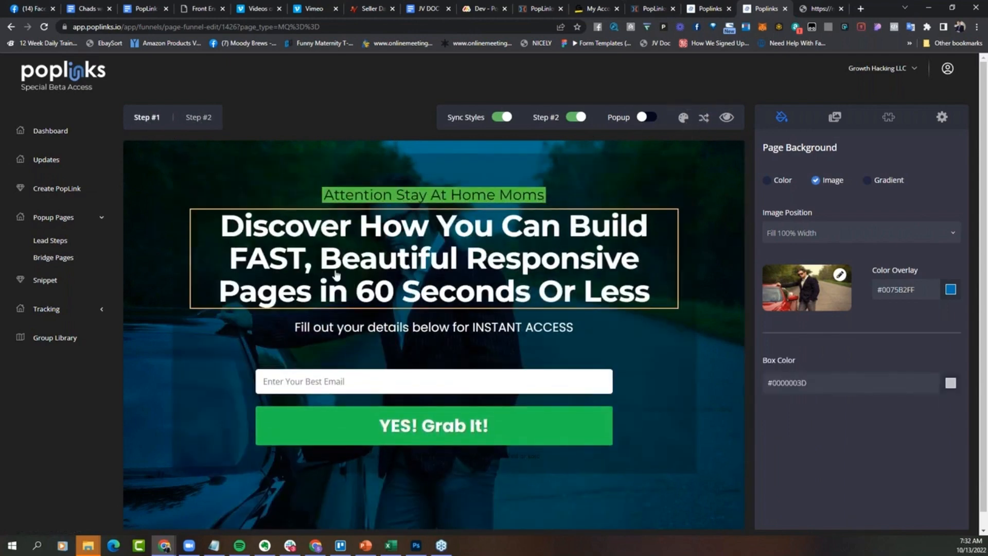
click(199, 119)
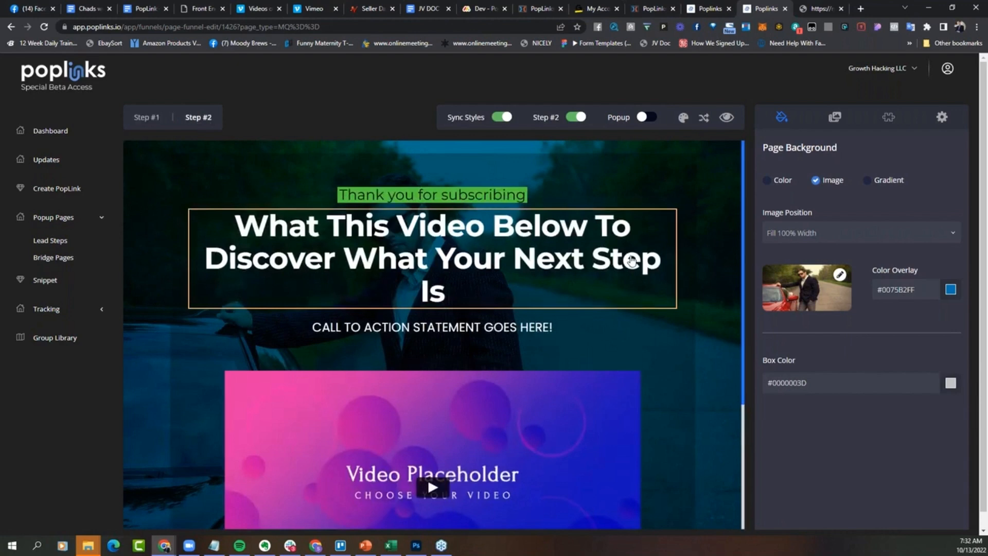
scroll(747, 232, down, 1)
scroll(754, 309, down, 3)
scroll(580, 203, up, 4)
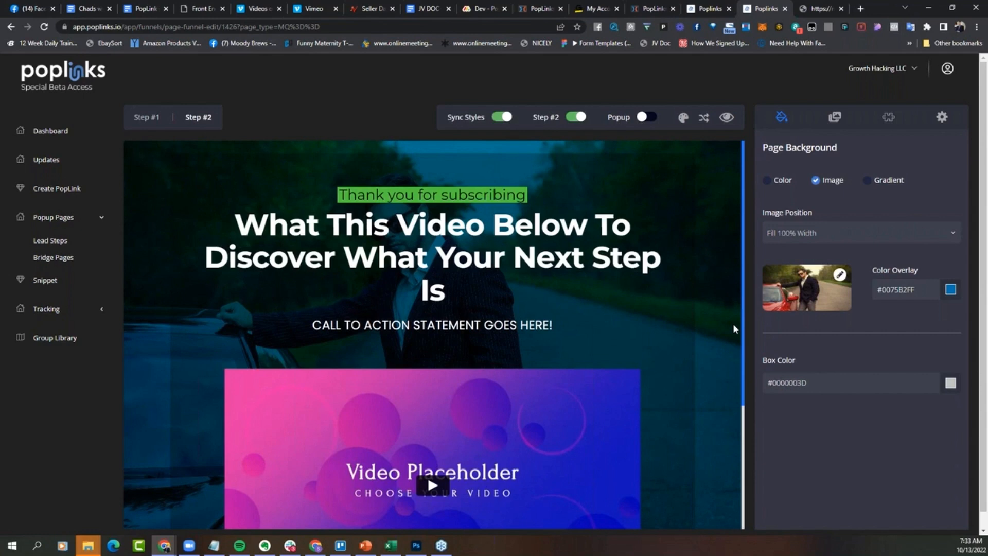
click(146, 117)
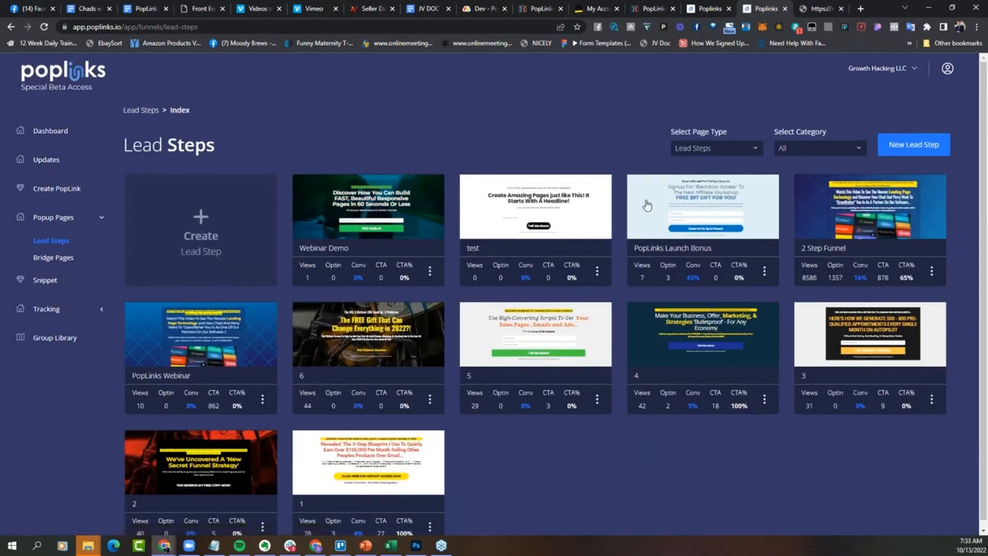
Open the "PopLinks Launch Bonus" lead step, try the Step #2 option, and enable its popup.
click(765, 228)
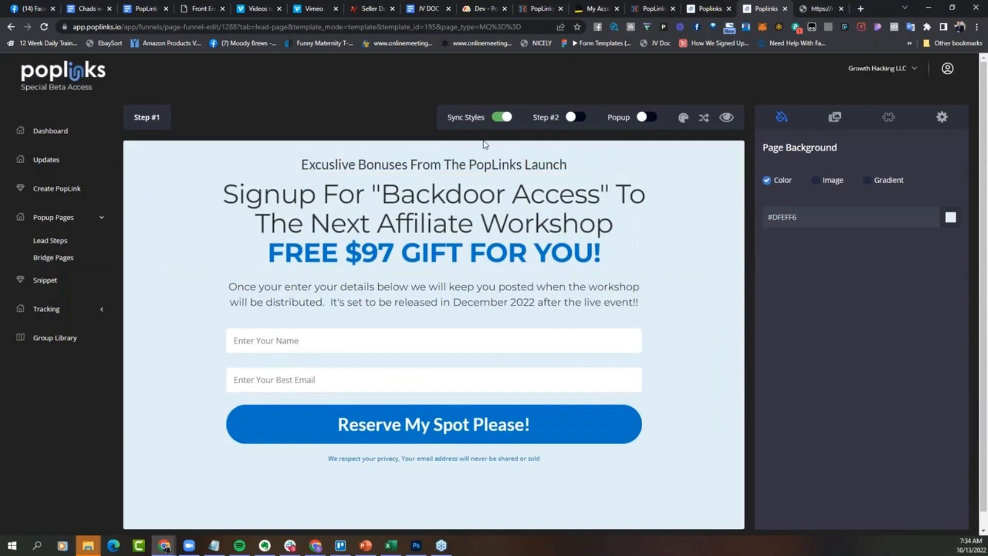
click(572, 119)
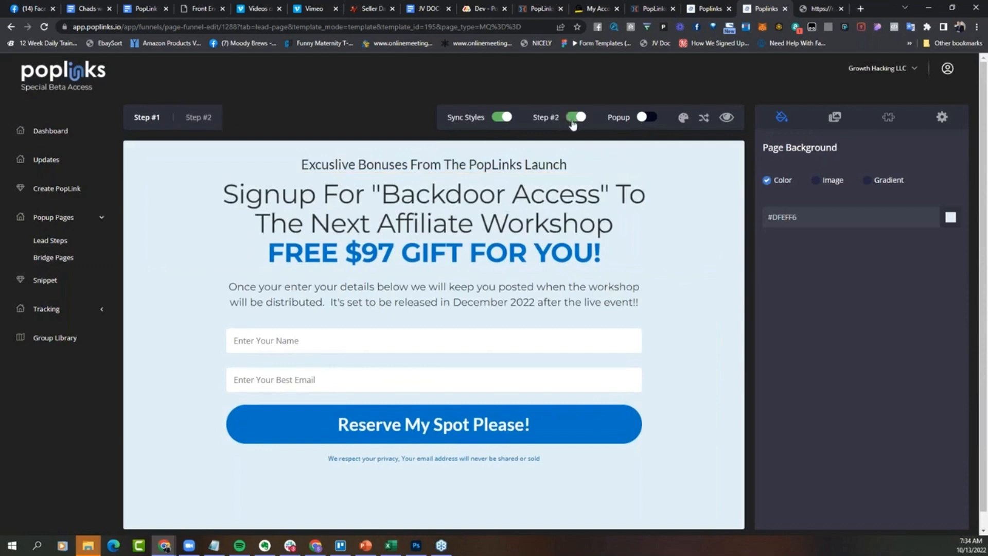
click(573, 118)
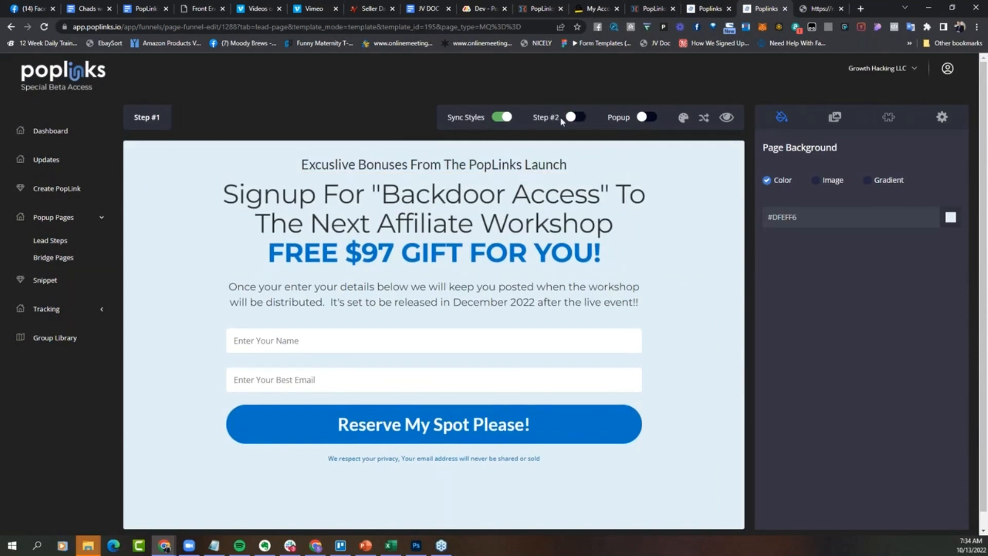
click(642, 118)
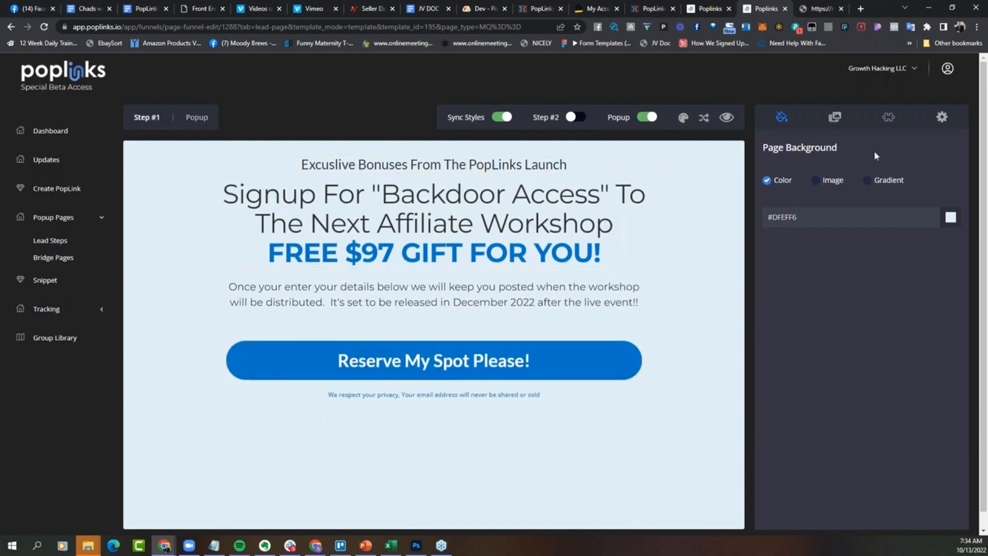
Look through the page's advanced options and page blocks, and compare Step #1 with its popup page.
click(940, 121)
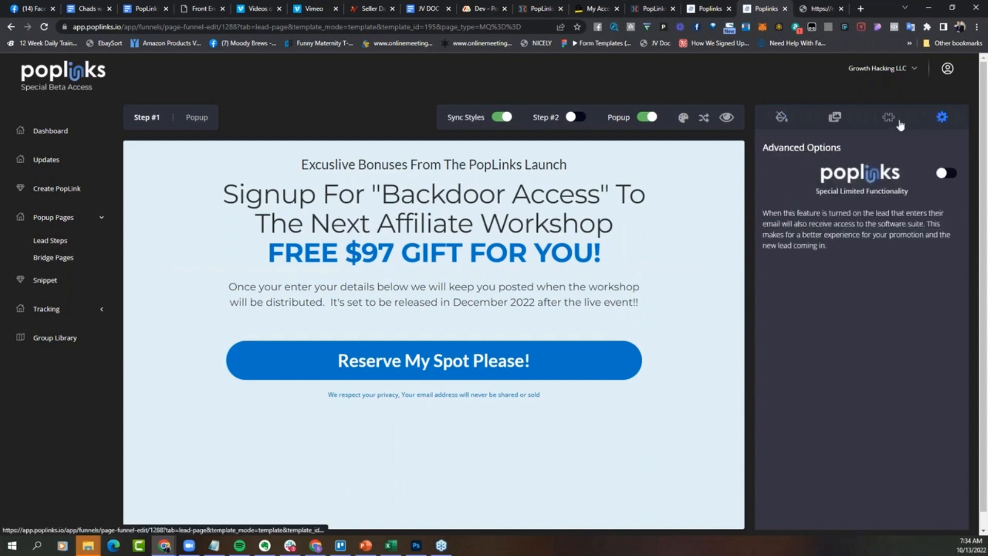
click(883, 119)
click(833, 120)
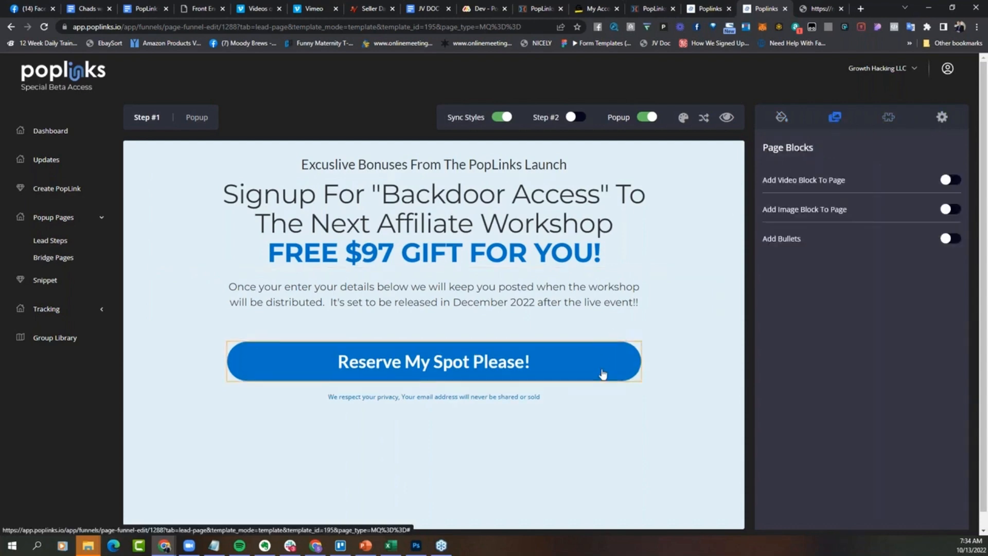
click(604, 374)
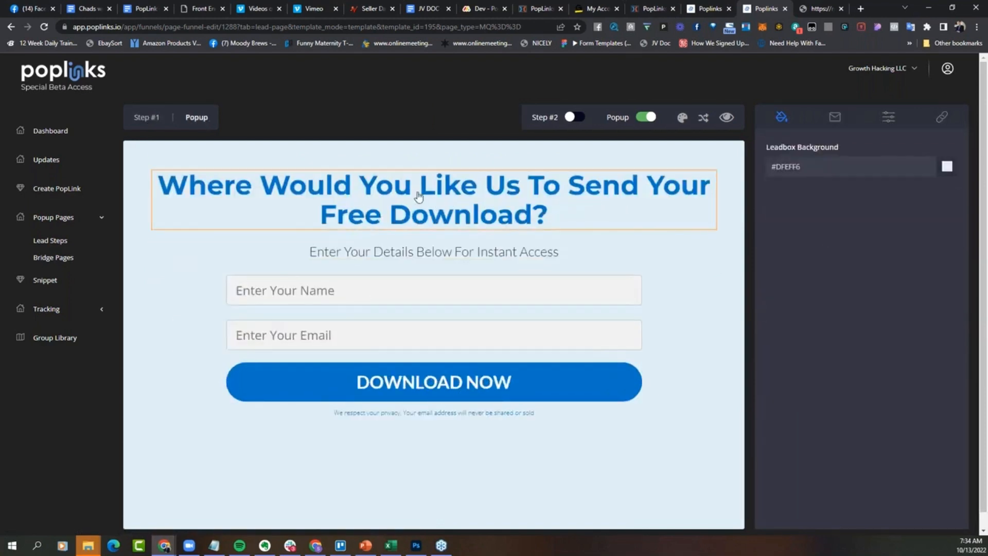
click(144, 121)
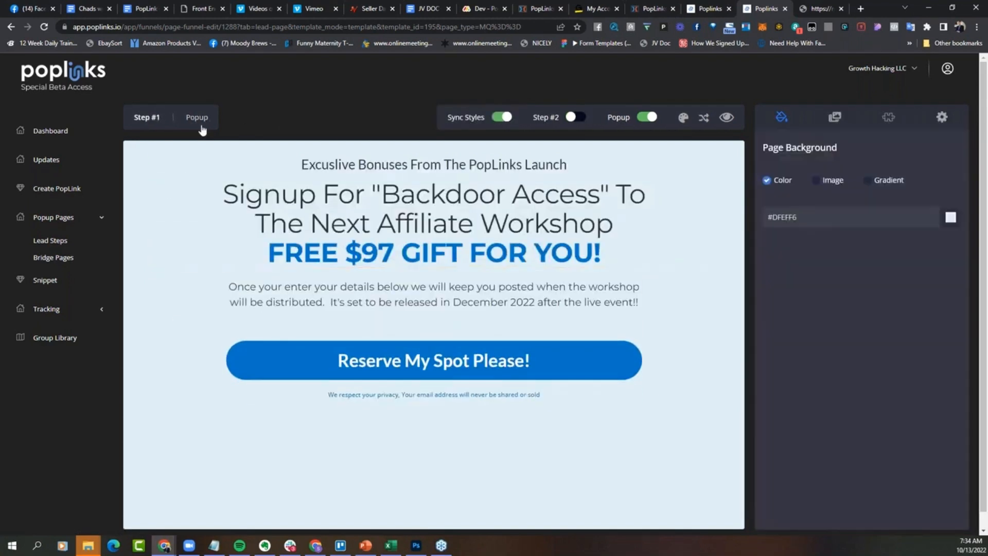
click(198, 122)
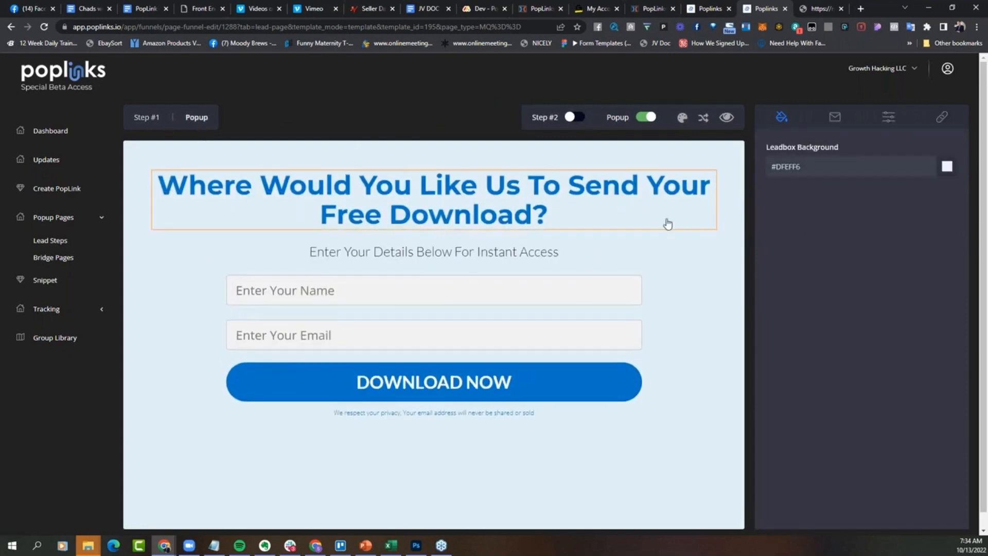
Shuffle the popup's layout to the narrower boxed form over a background overlay.
click(708, 120)
click(706, 118)
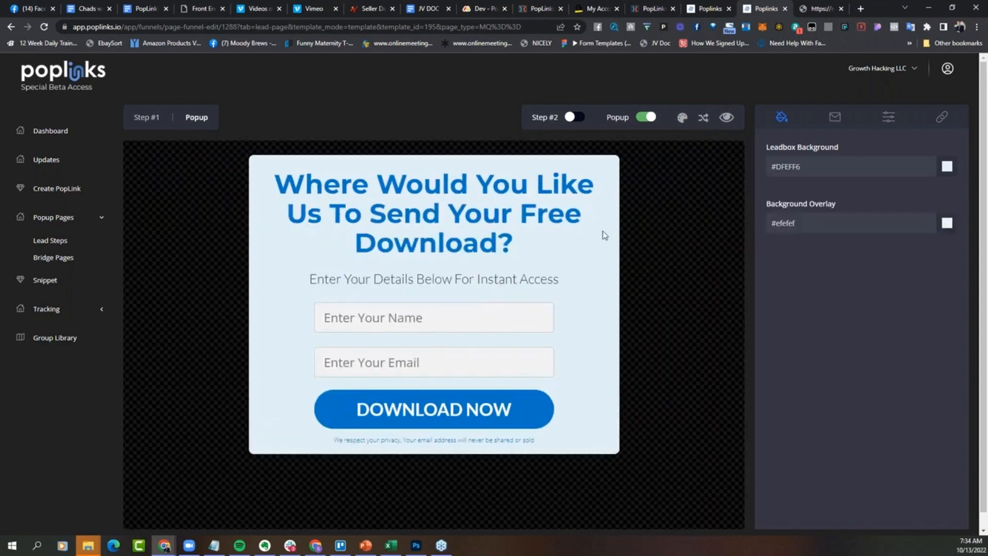
click(702, 118)
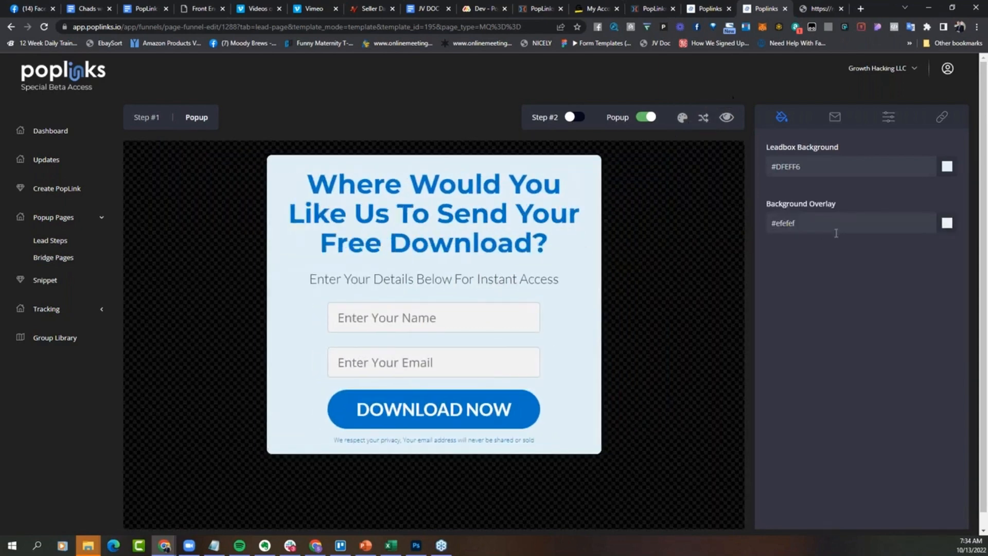
Set the popup's background overlay to blue, #0075B2FF, and preview the published page.
click(947, 223)
click(907, 219)
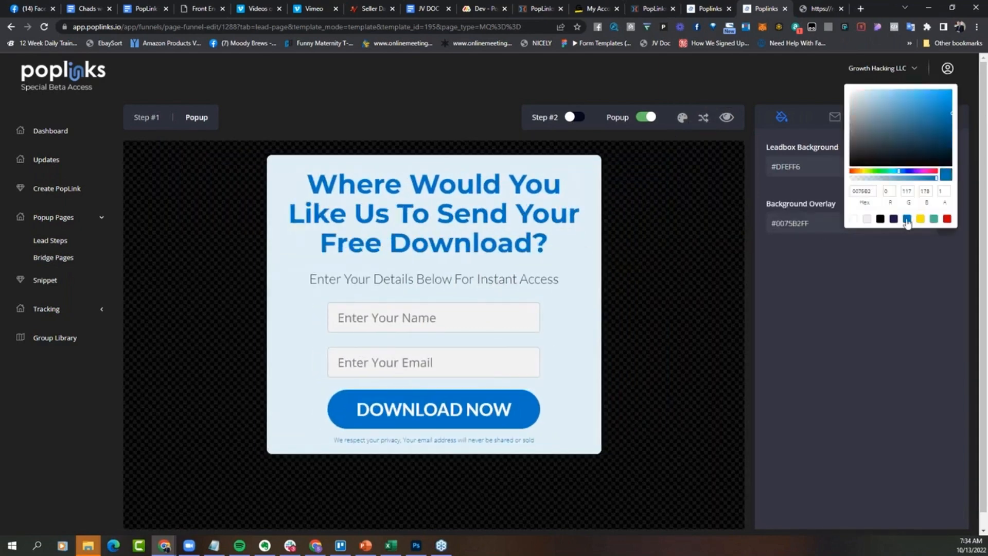
click(858, 242)
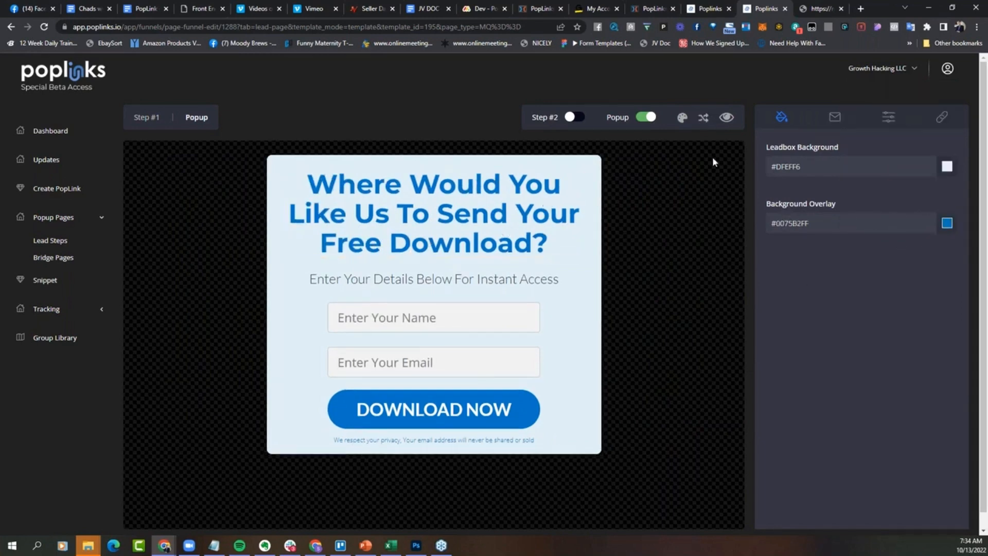
click(729, 120)
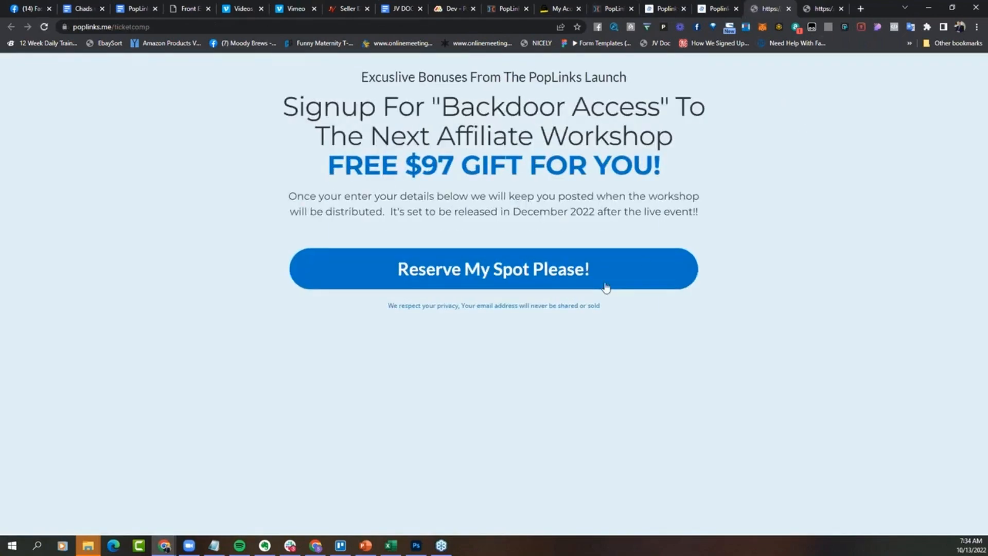
Check the popup form on the published page, and enable Step #2 for the lead step in the editor.
click(606, 286)
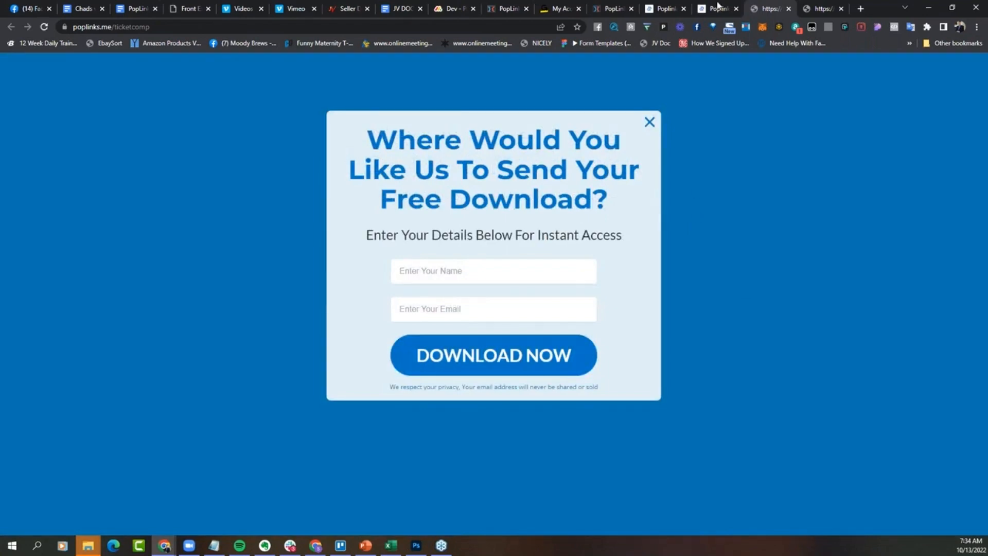
click(718, 7)
click(150, 118)
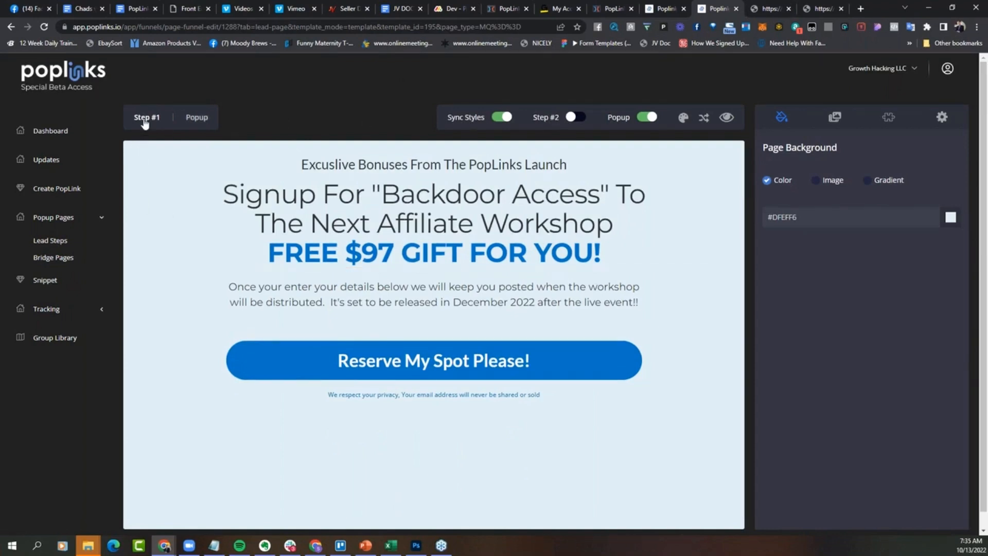
click(573, 117)
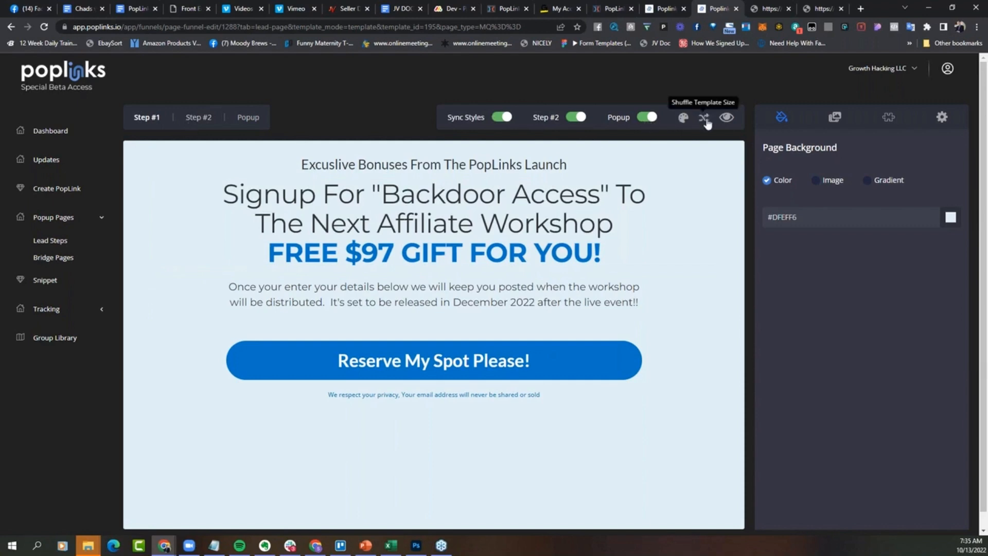
Add a video block and bullets to the Step #1 page, trying the image block but leaving it off.
click(833, 121)
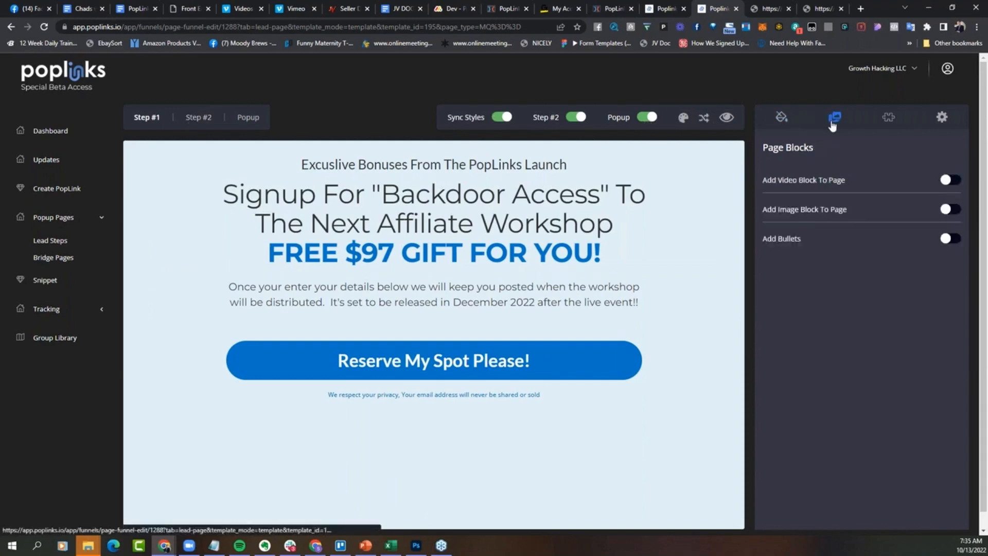
click(949, 181)
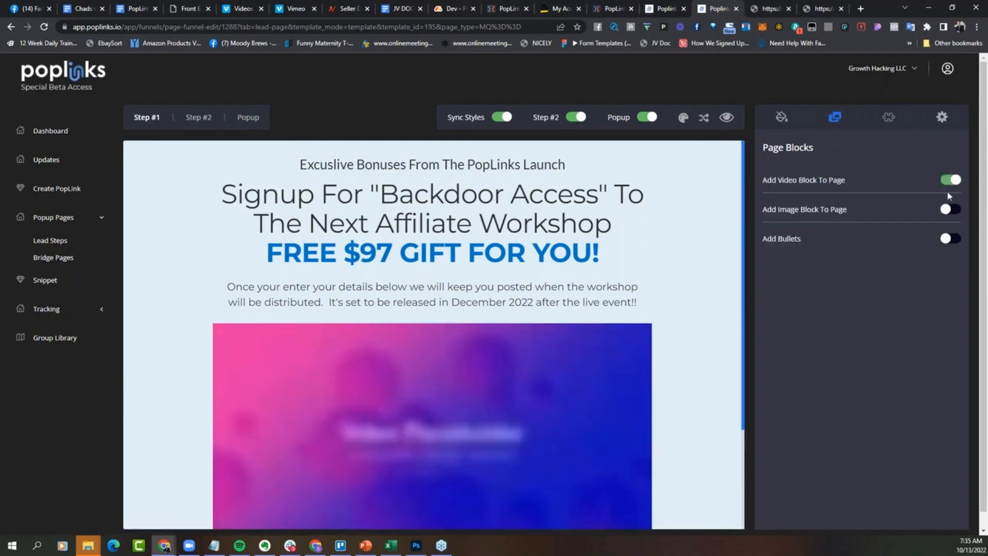
click(947, 210)
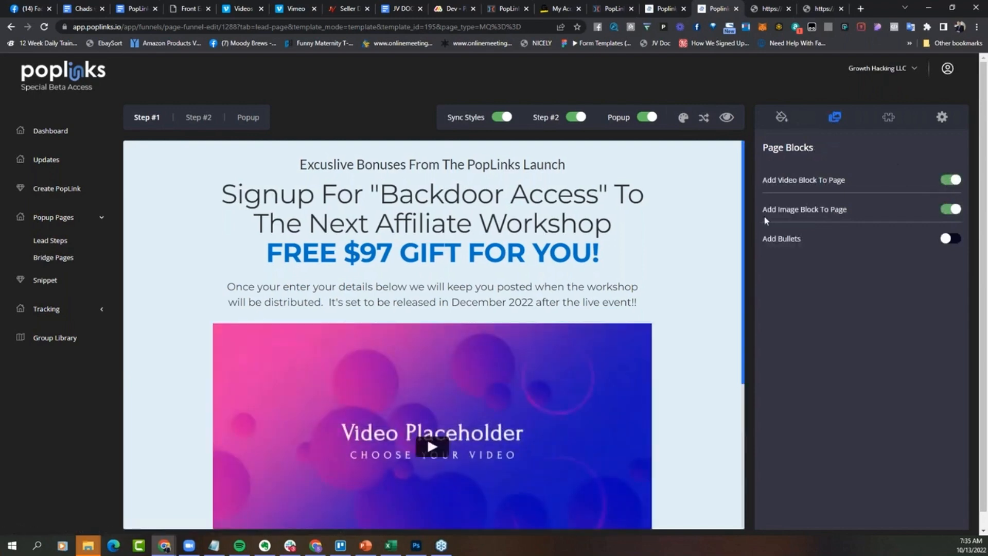
click(954, 211)
click(950, 242)
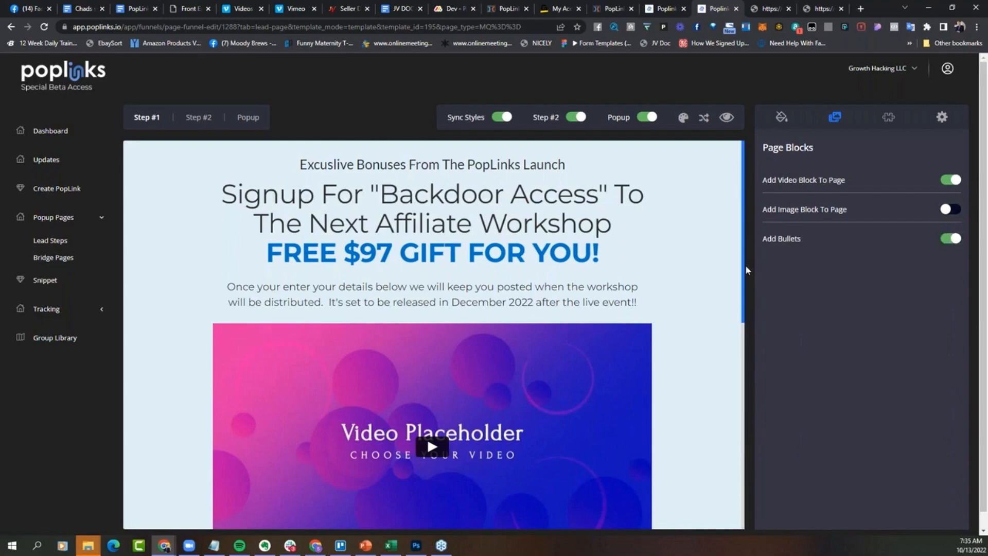
drag(744, 277, 754, 159)
Capture the webinar's question list in Snagit and close its editor.
key(alt+Tab)
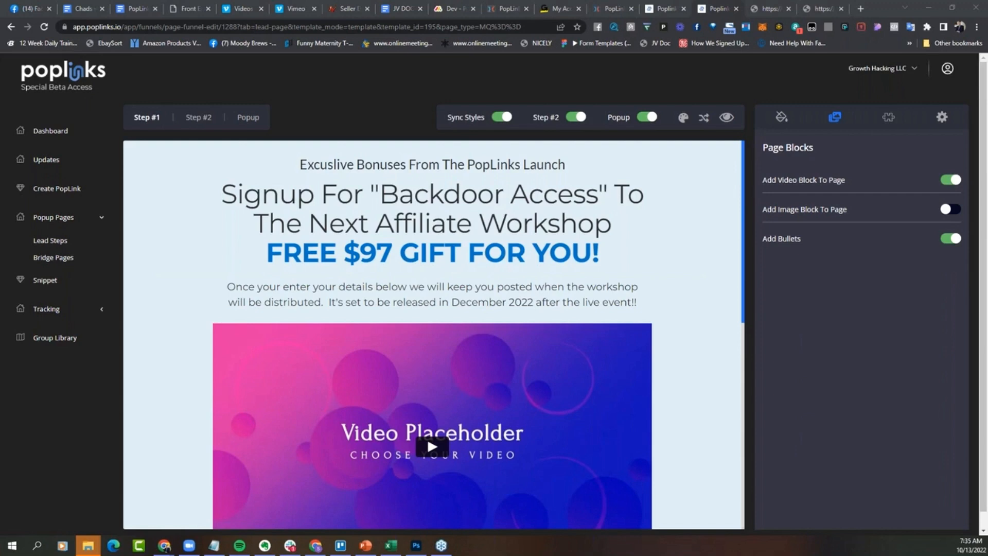
click(575, 79)
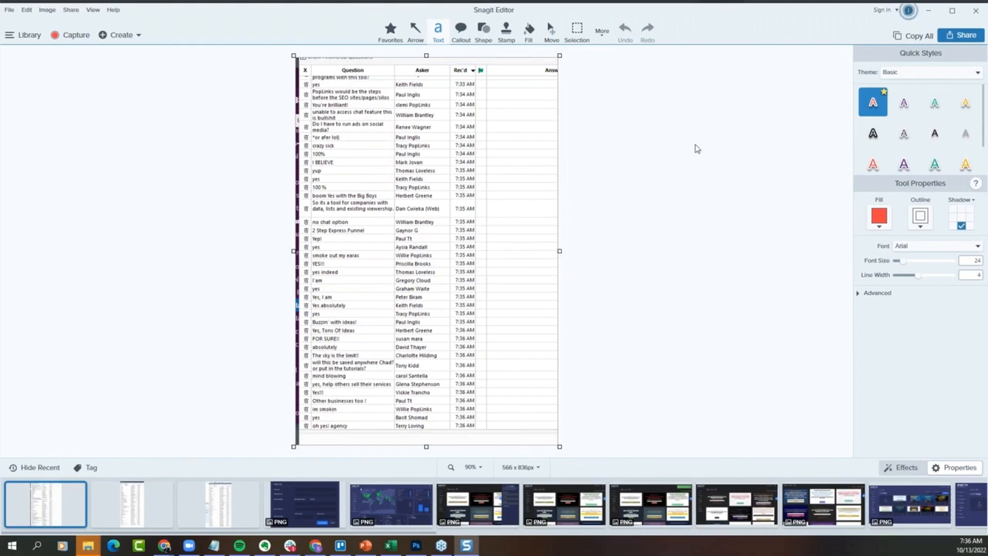
click(975, 10)
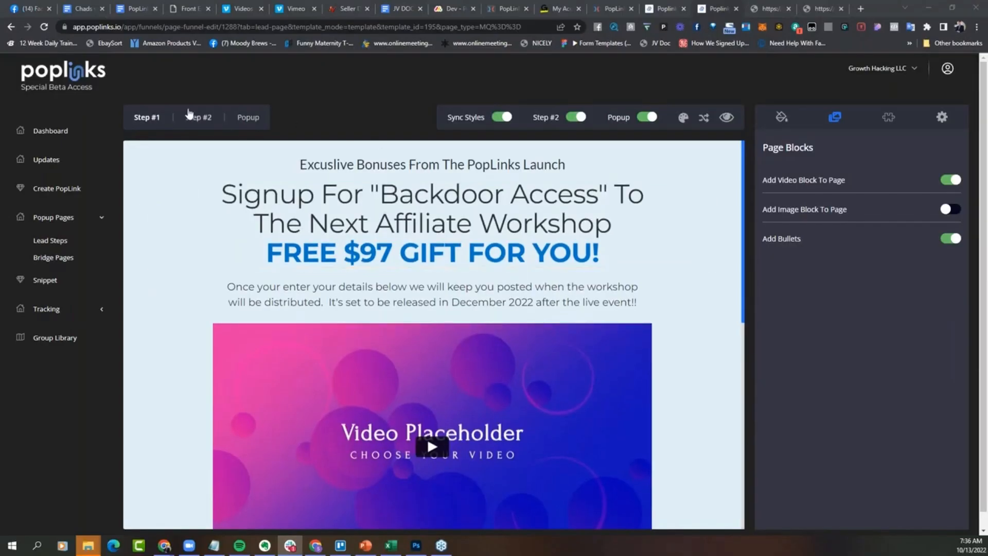
Compare the Step #1 page with the Step #2 page of the lead step.
click(195, 118)
click(148, 118)
click(197, 118)
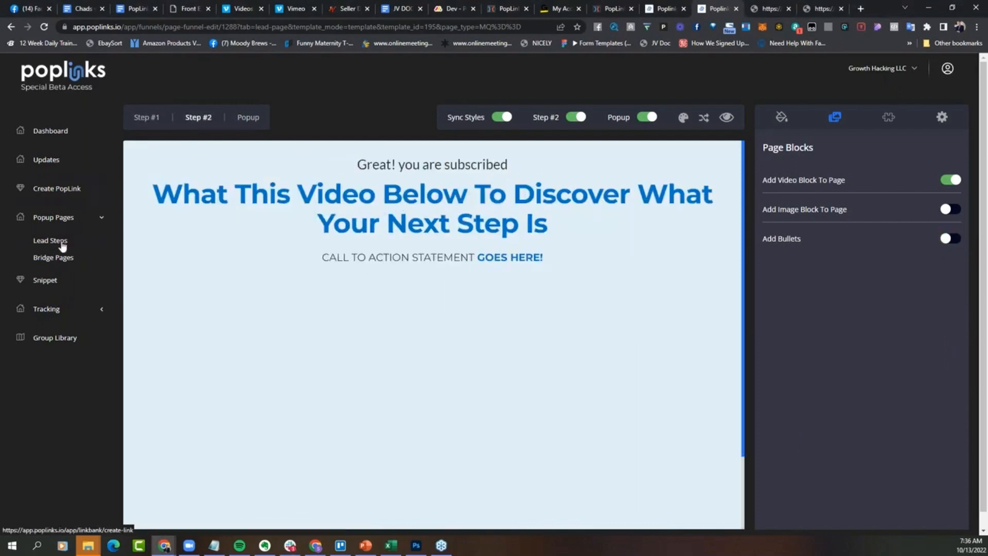
Open the "Conf Page - PopLinks" bridge page in the editor and look through its headline, video and group button.
click(54, 257)
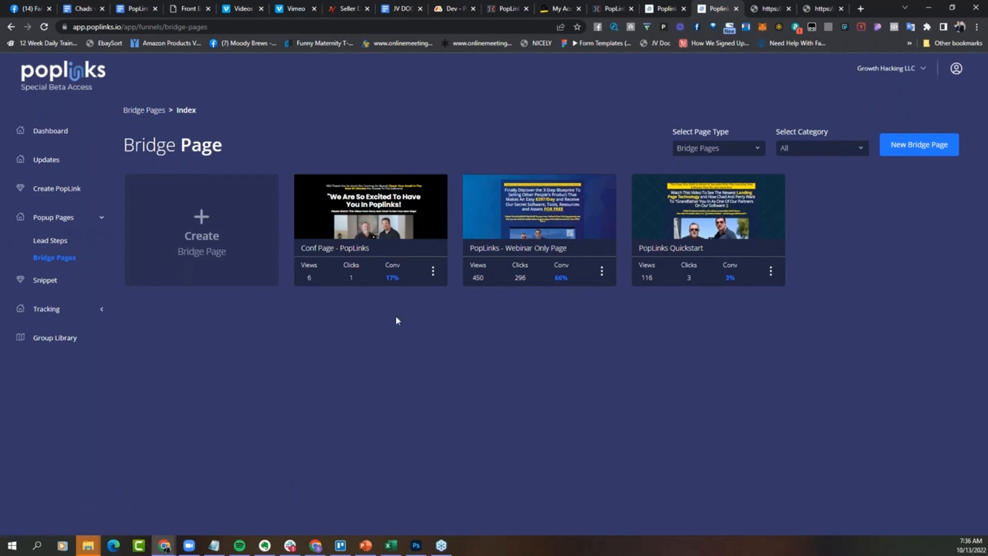
click(434, 274)
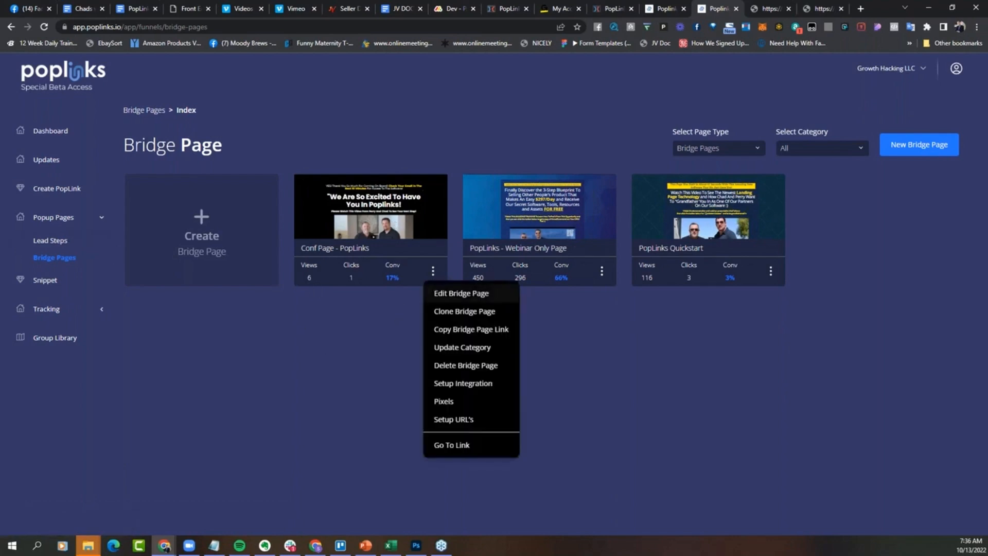
click(434, 278)
click(412, 225)
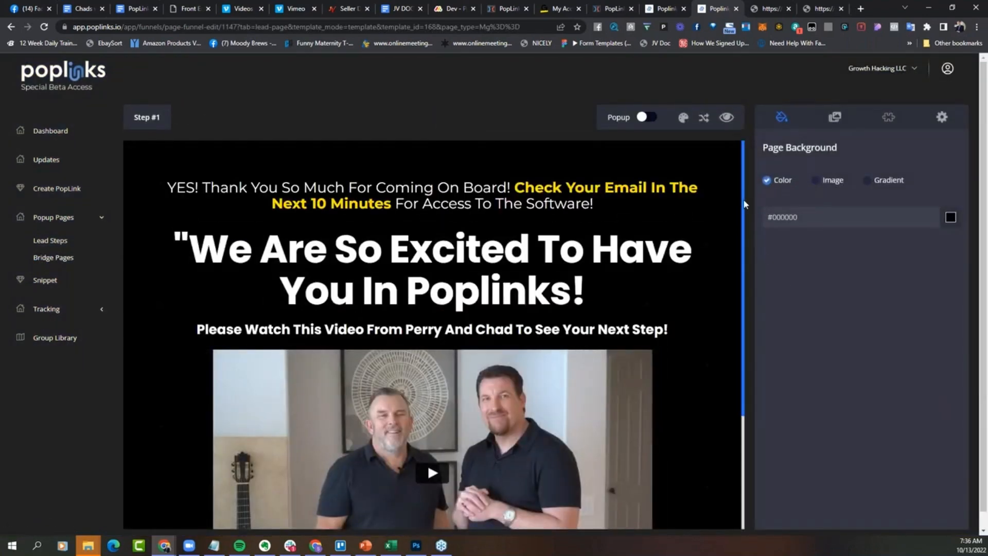
scroll(741, 201, down, 3)
scroll(735, 216, up, 2)
scroll(727, 360, down, 3)
scroll(733, 257, up, 4)
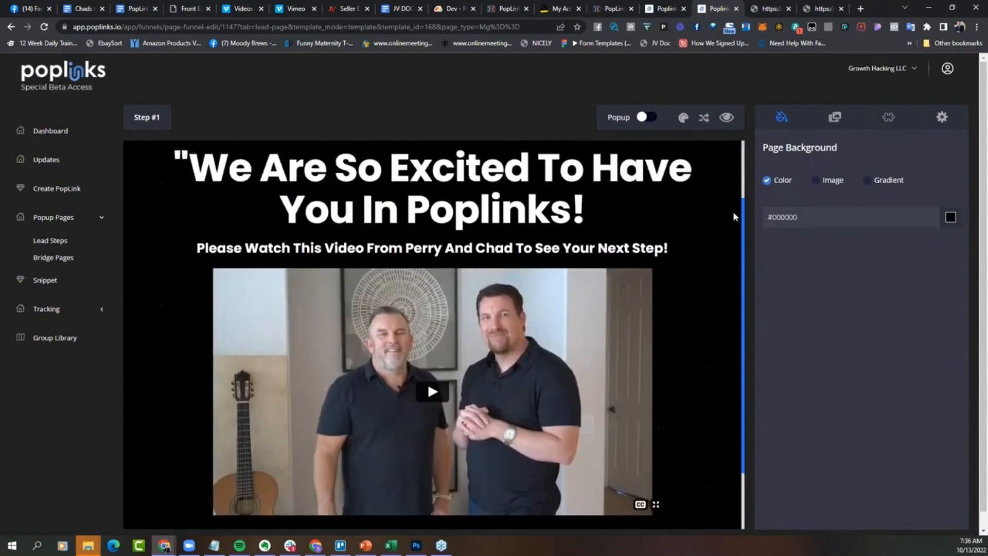
scroll(731, 288, down, 4)
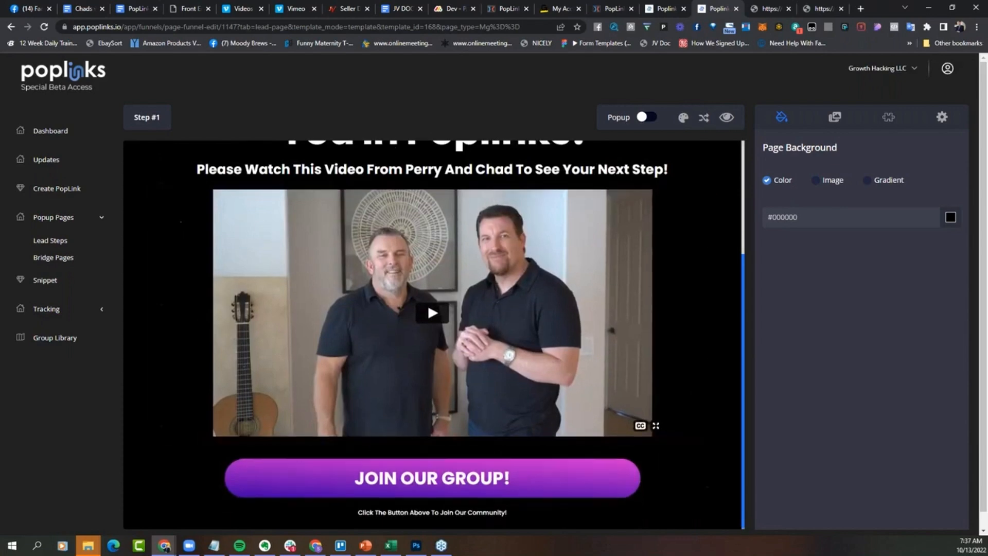
Return to the bridge page list and look at the available category filters.
click(72, 258)
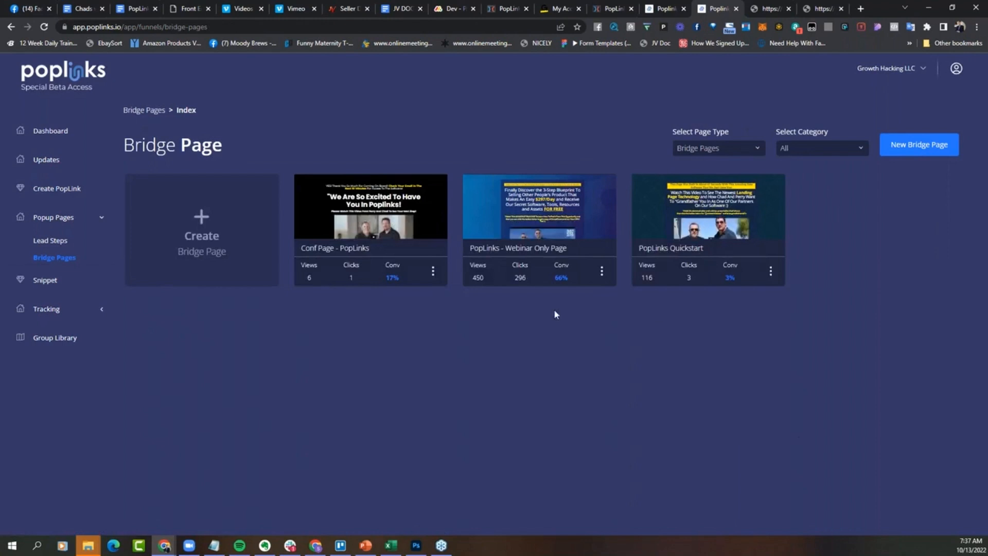
click(867, 149)
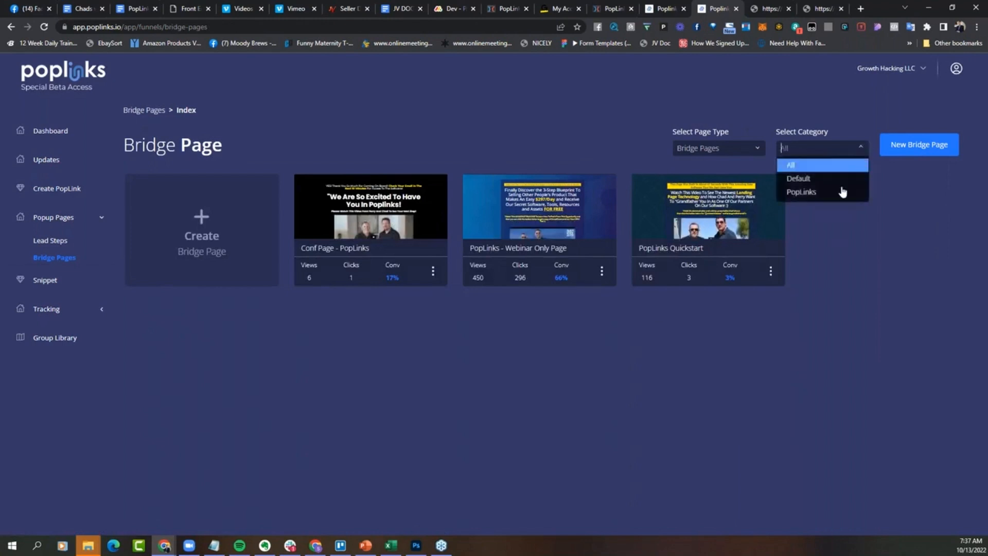
click(837, 280)
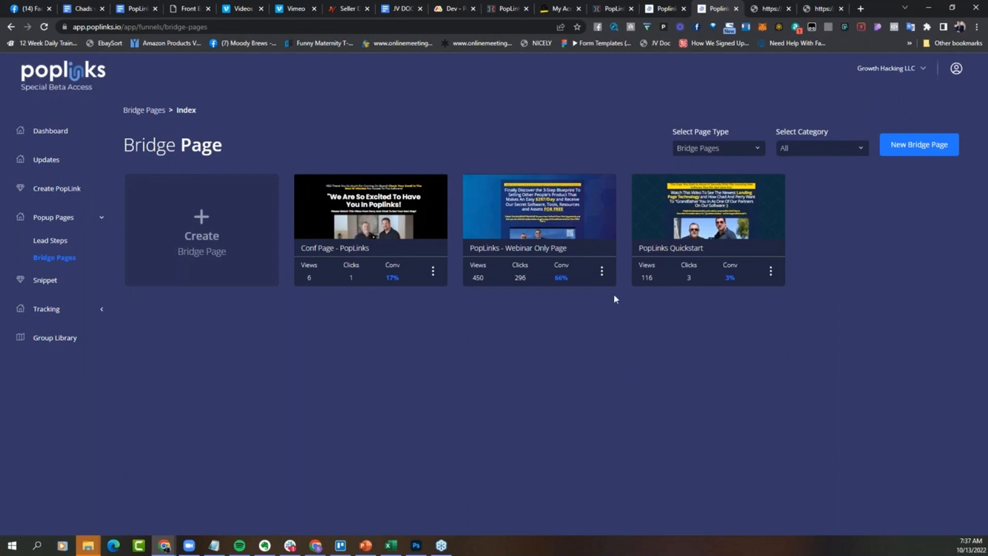
Open the URL setup for "Conf Page - PopLinks" and try the System Domain option with its list of domains.
click(432, 273)
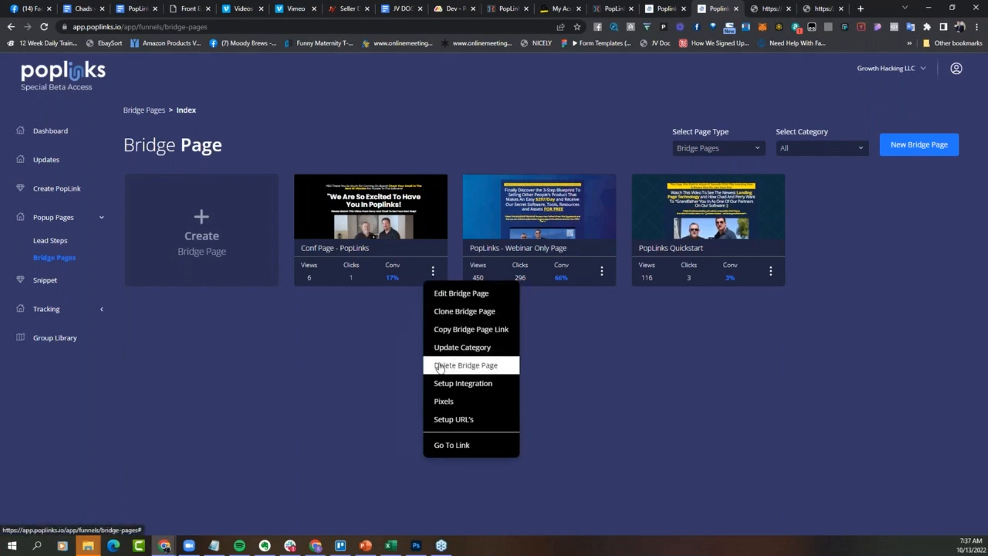
click(449, 420)
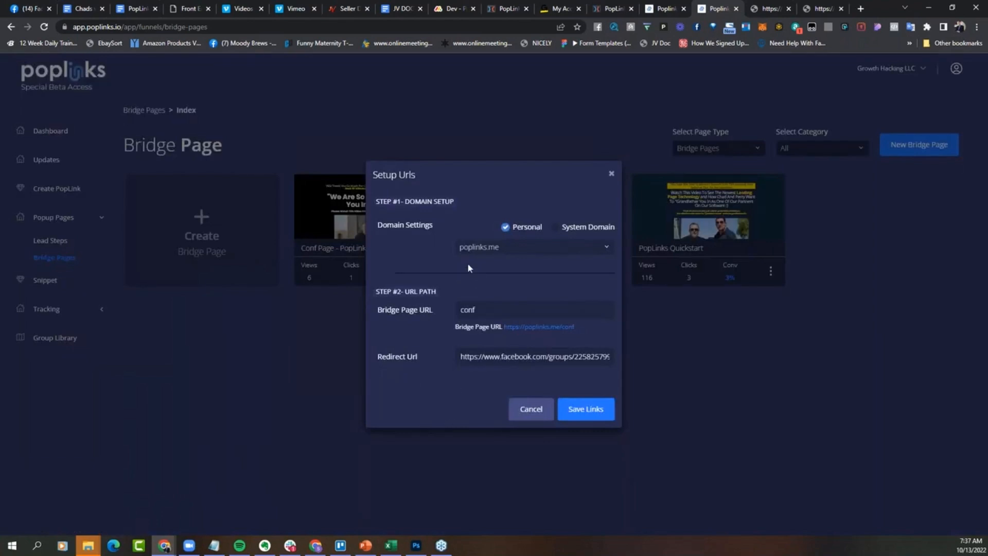
click(554, 228)
click(594, 247)
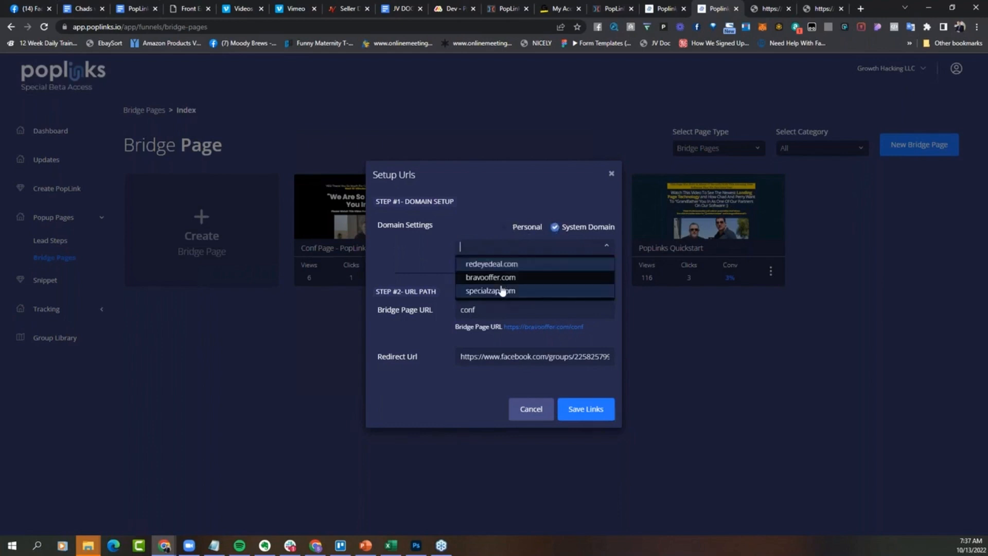
click(546, 277)
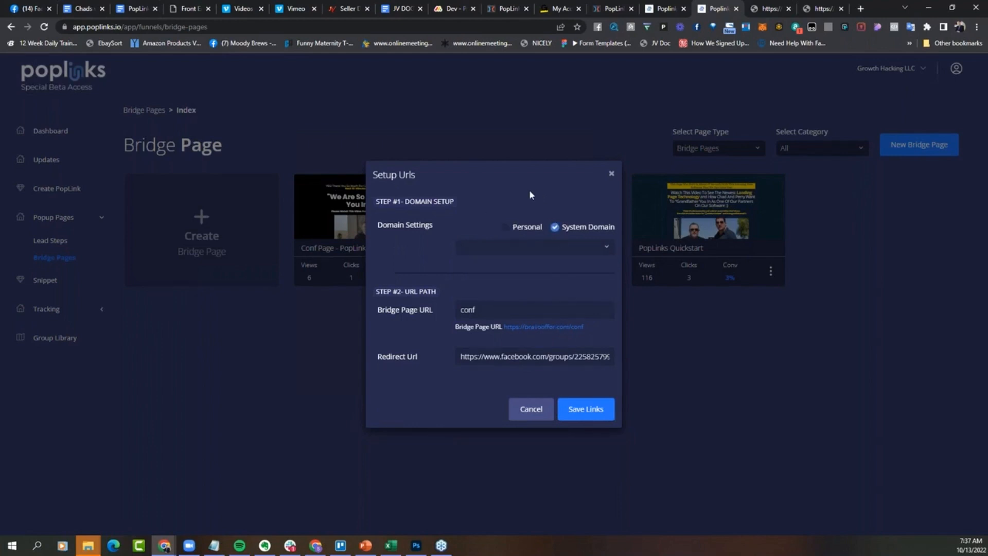
Switch the domain back to Personal with poplinks.me, review the bridge page's URL path, and cancel the URL setup.
click(504, 233)
click(515, 247)
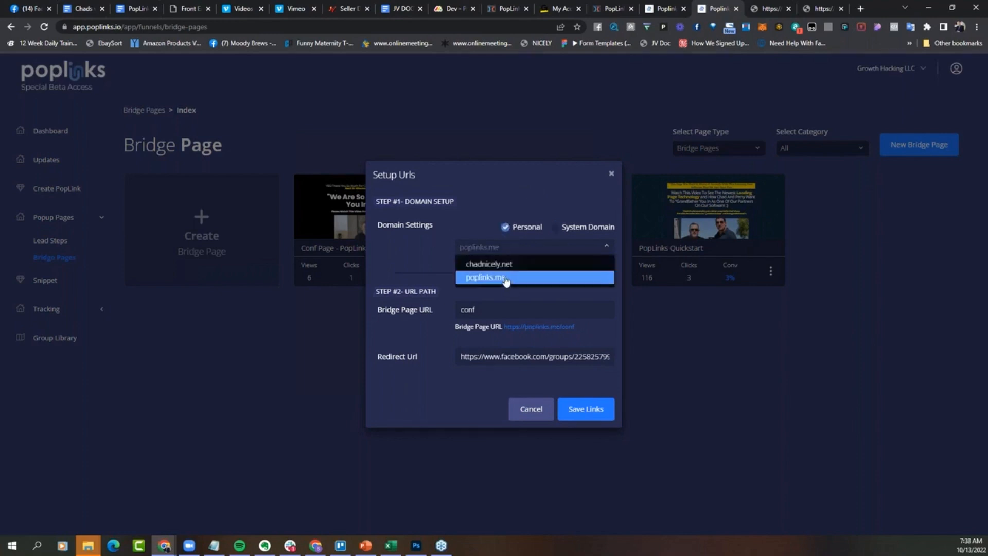
click(490, 278)
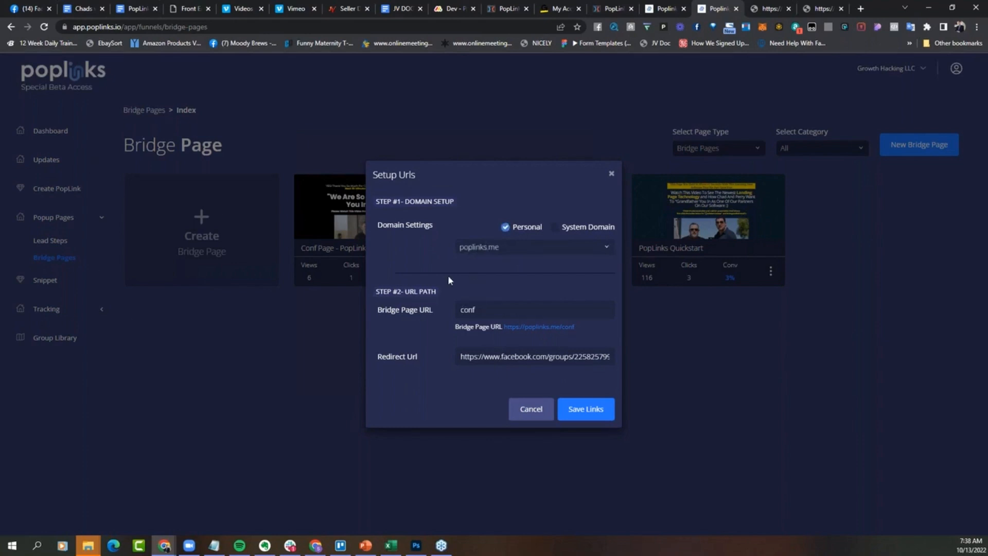
drag(484, 312, 441, 320)
click(432, 325)
click(542, 410)
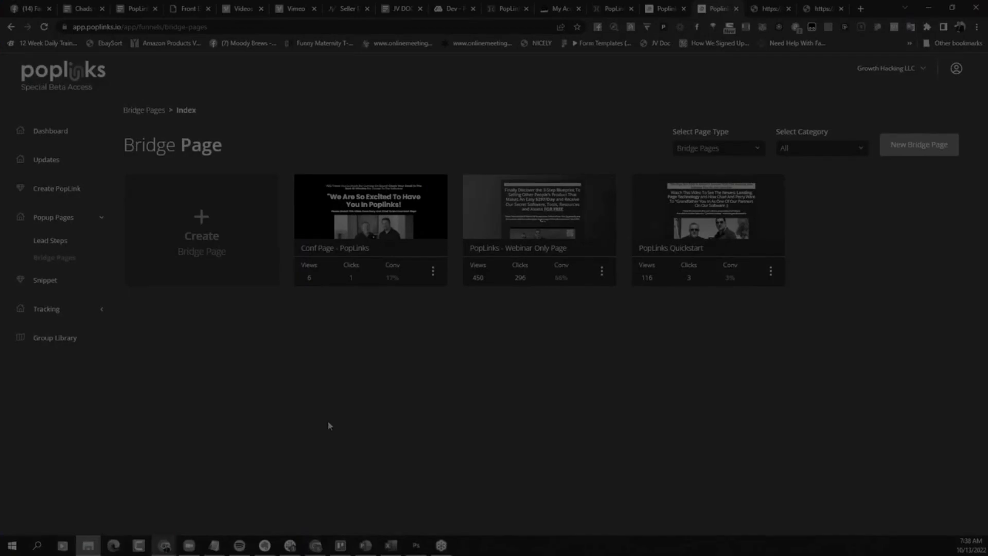
Capture the newest webinar responses in Snagit and close its editor.
click(327, 420)
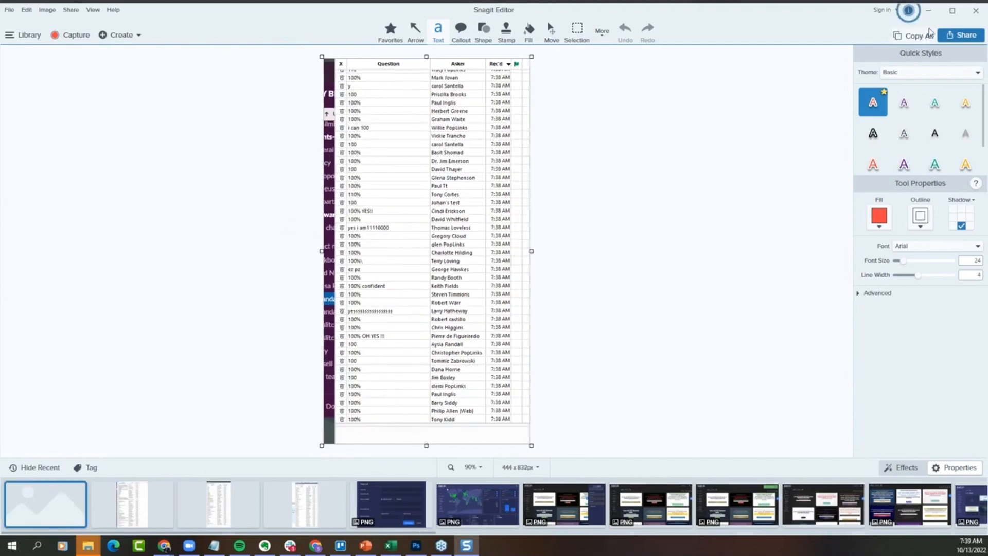
click(974, 11)
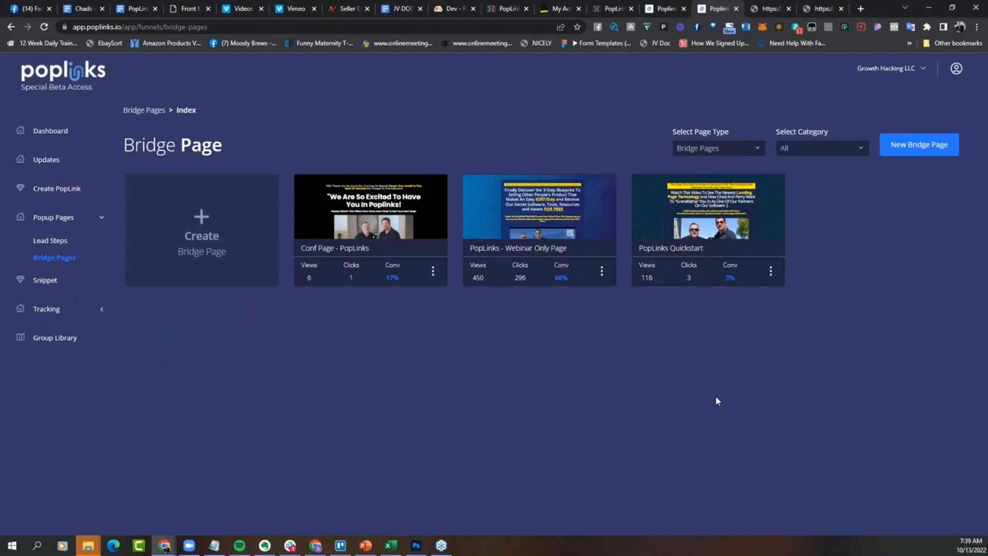
Switch to PowerPoint, present the slides from "Create The Links" through the link creation form, and end the slide show.
click(366, 545)
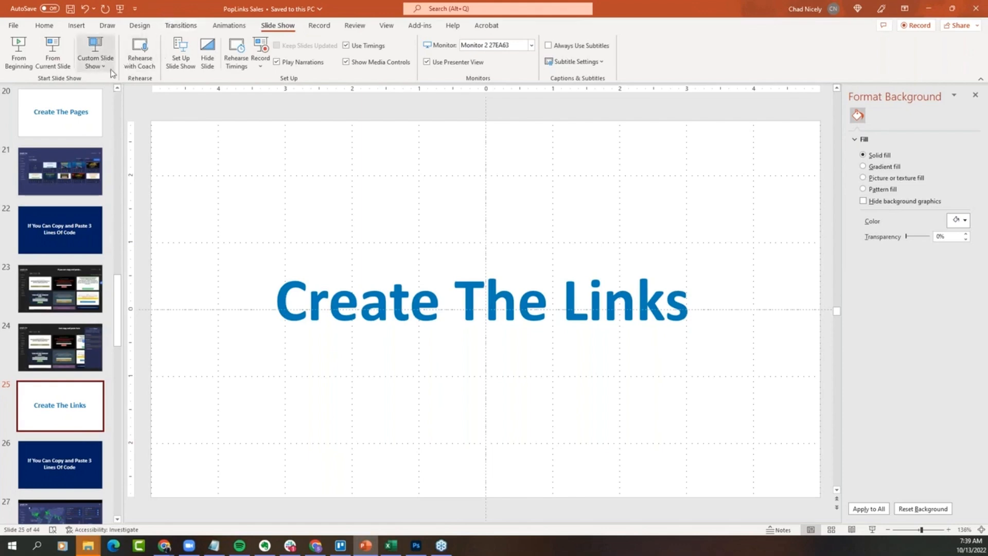
click(54, 68)
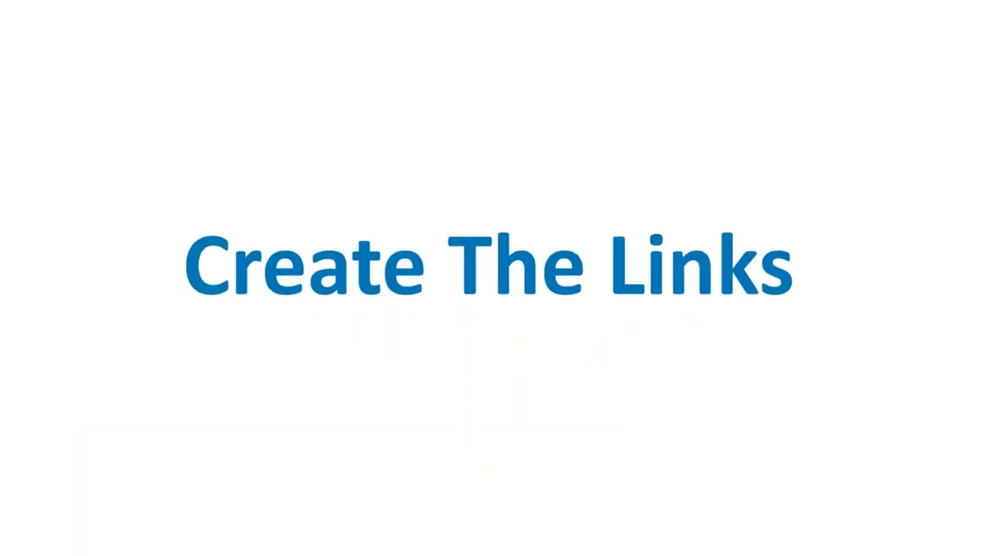
key(Right)
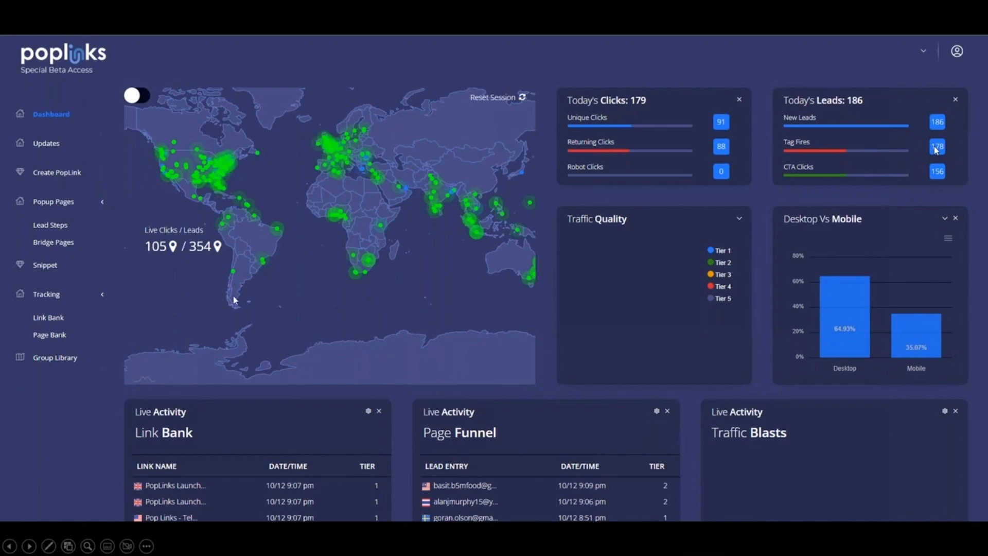
click(470, 344)
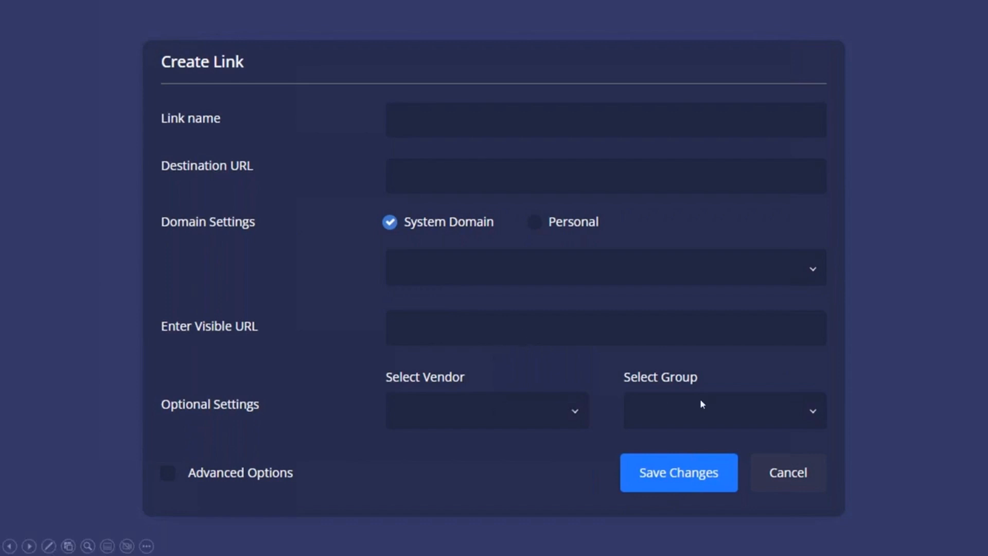
key(Escape)
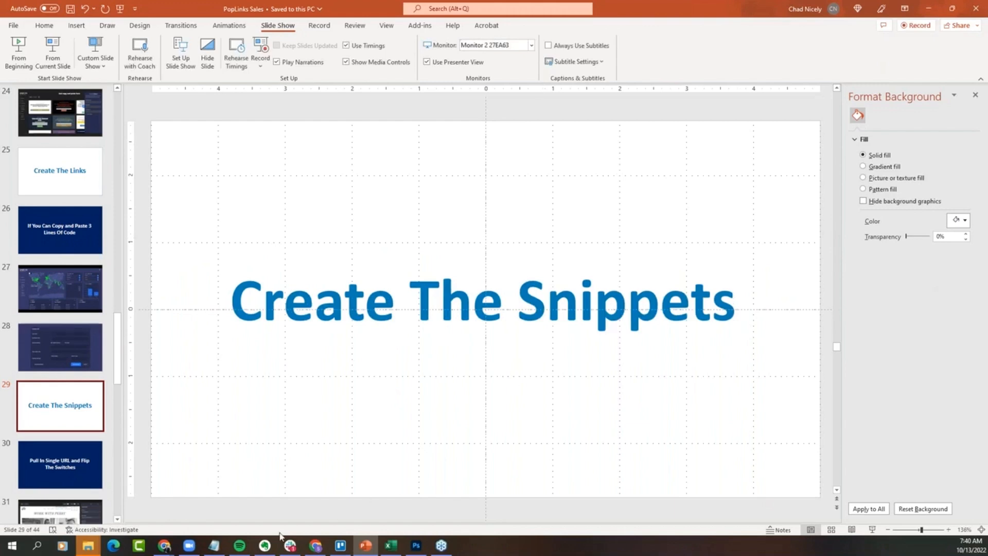
Switch to the Chrome window with the PopLinks link creation page and fit it to the shared screen.
mouse_move(164, 545)
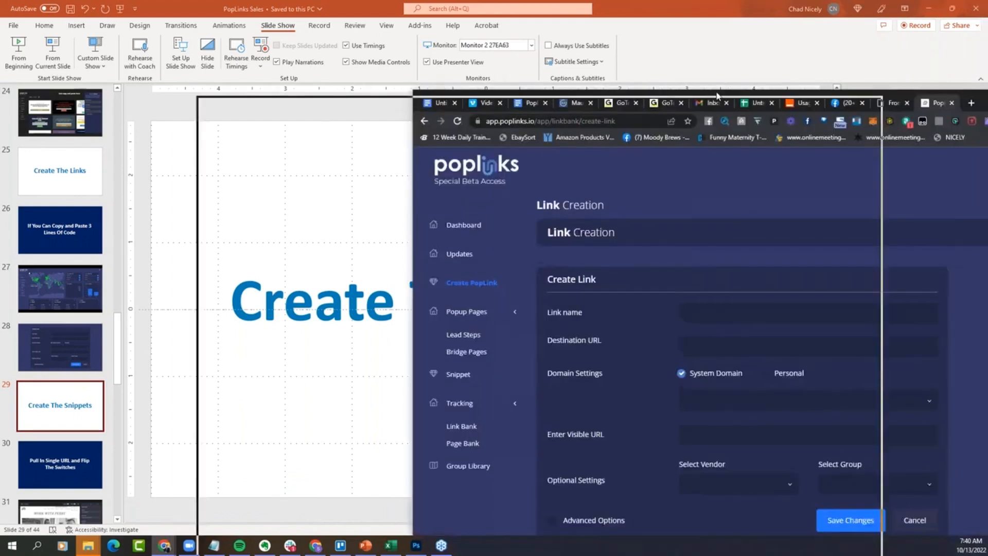
drag(987, 77, 741, 77)
click(723, 69)
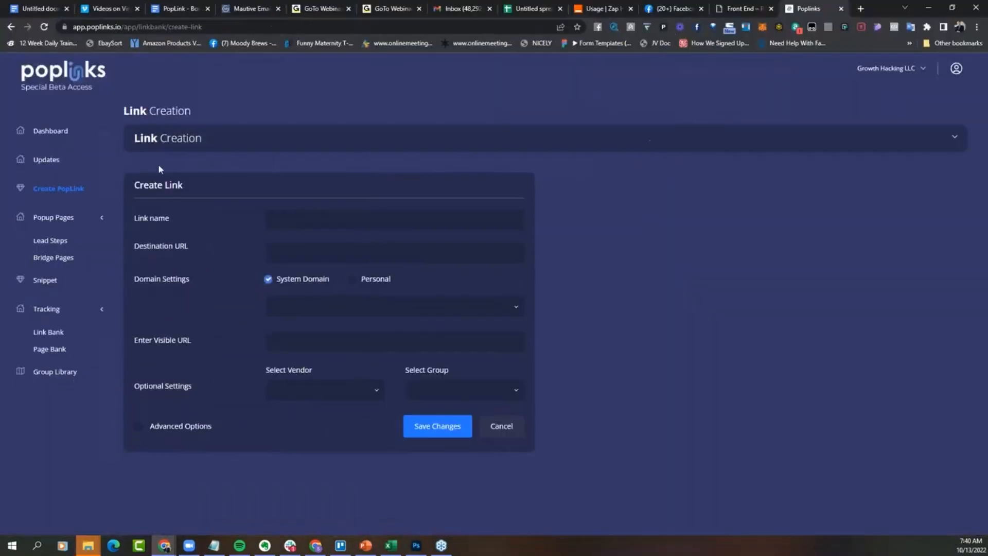
click(275, 214)
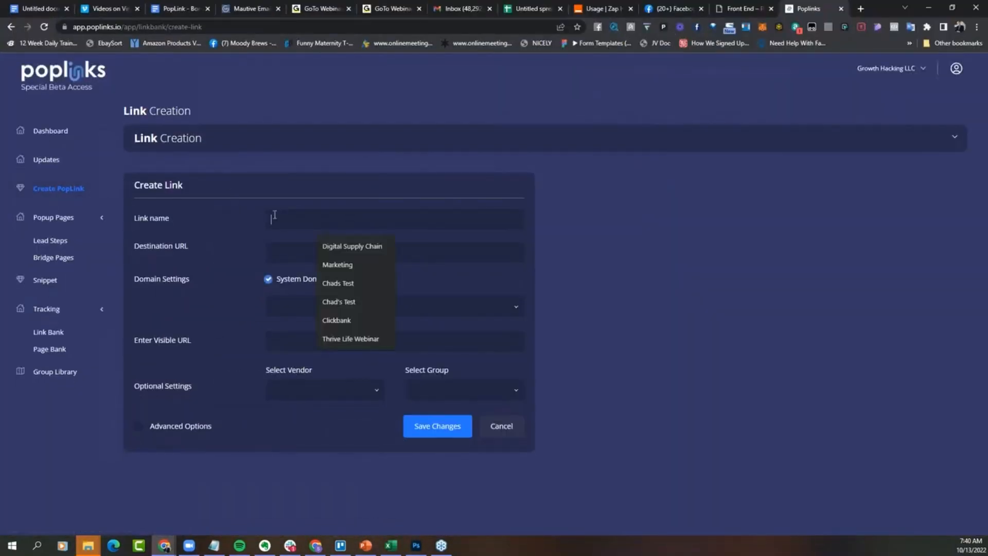
text(Ebay)
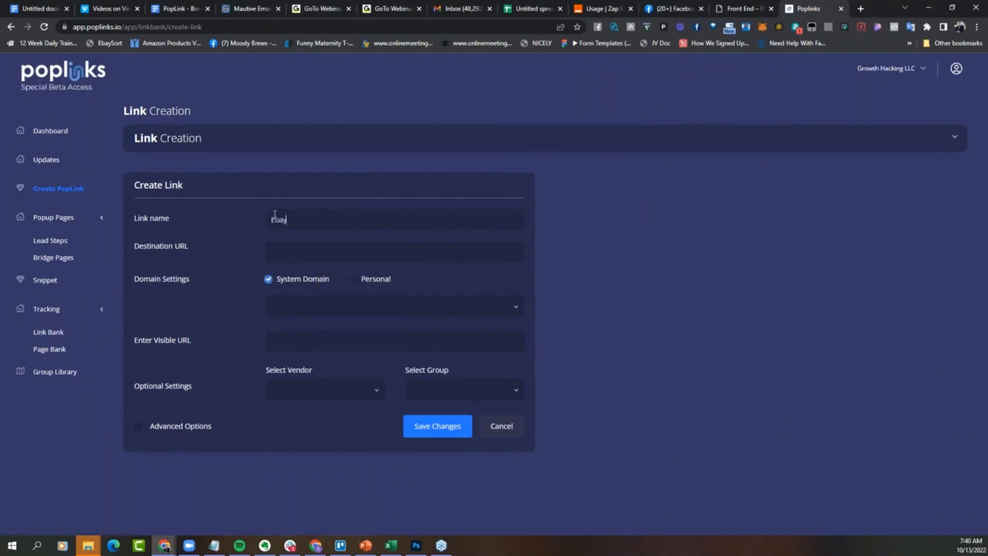
click(287, 252)
text(htt)
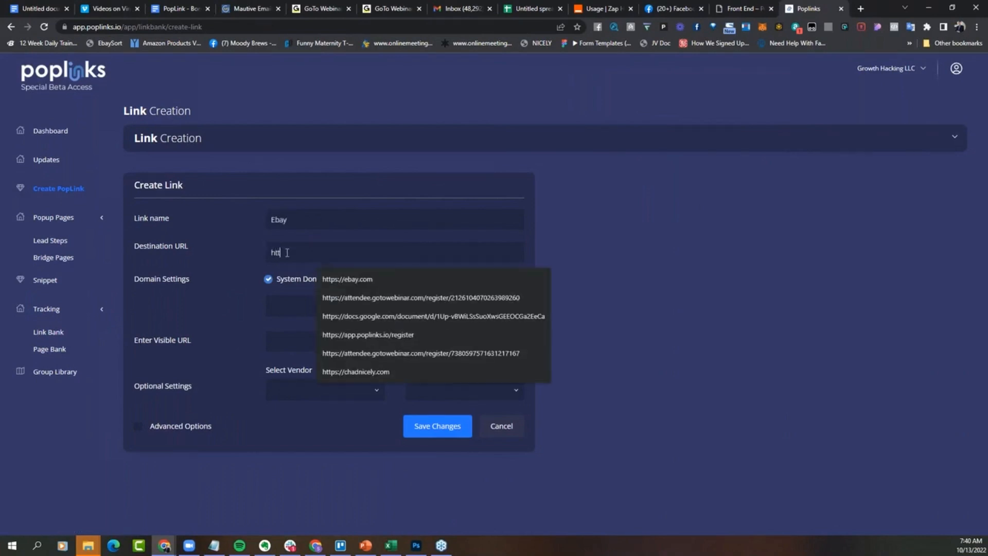
text(ps://ebay.com)
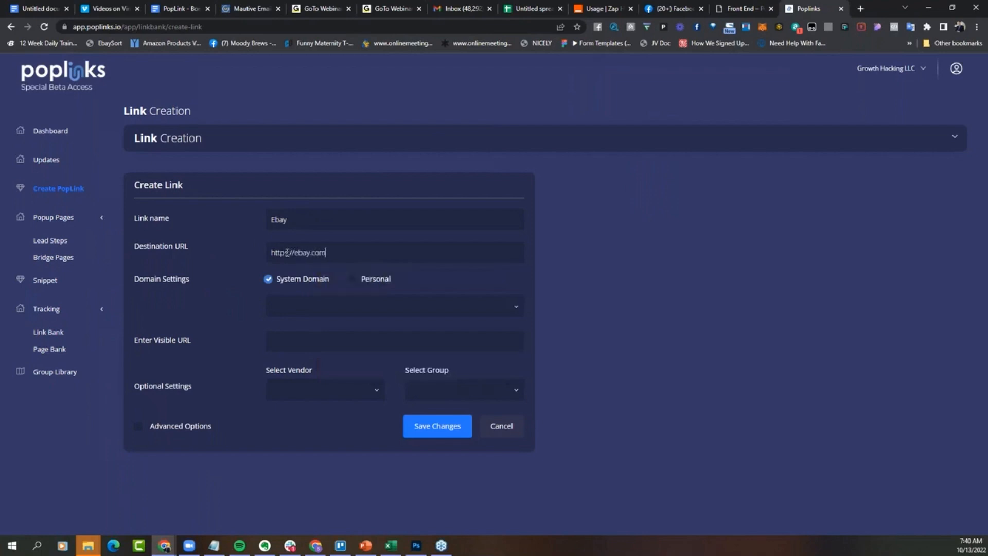
Set the link's domain to Personal with poplinks.me and enter eb as the visible URL.
click(299, 303)
click(352, 279)
click(337, 306)
click(315, 337)
click(315, 337)
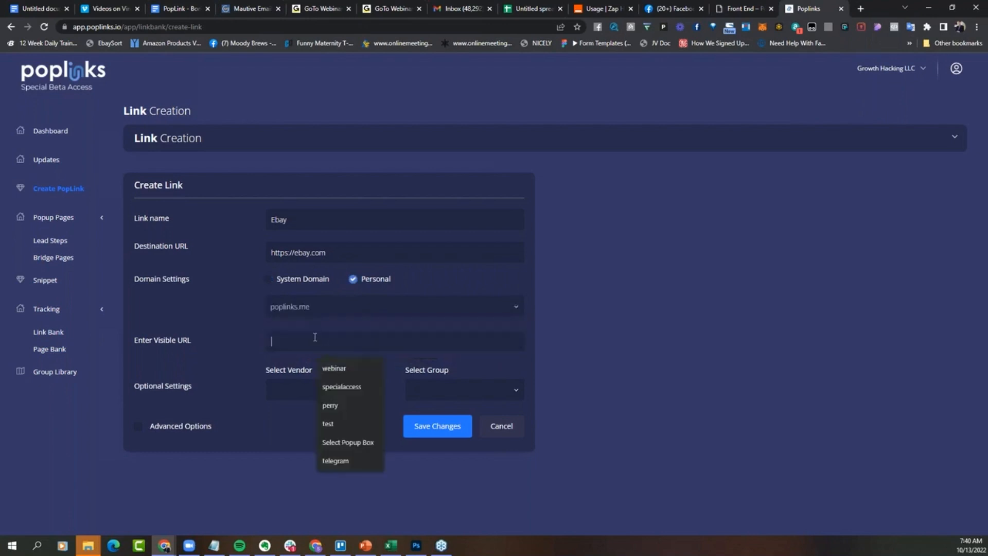
text(eb)
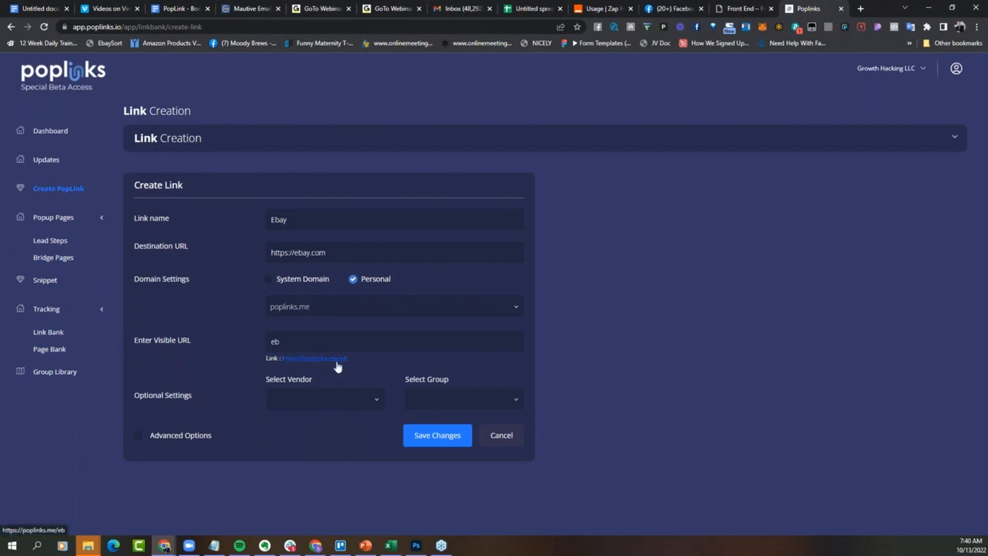
Assign PopLinks as the link's vendor and group and save the link.
click(379, 402)
click(357, 419)
click(438, 400)
click(444, 420)
click(437, 435)
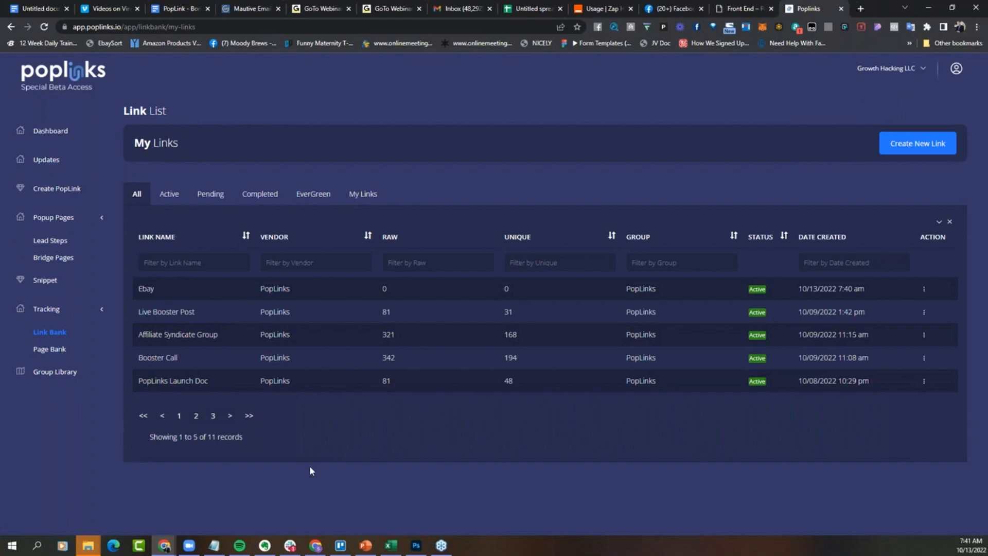
Test the Ebay link by going to its destination from the link list, and close the page it opens.
click(925, 288)
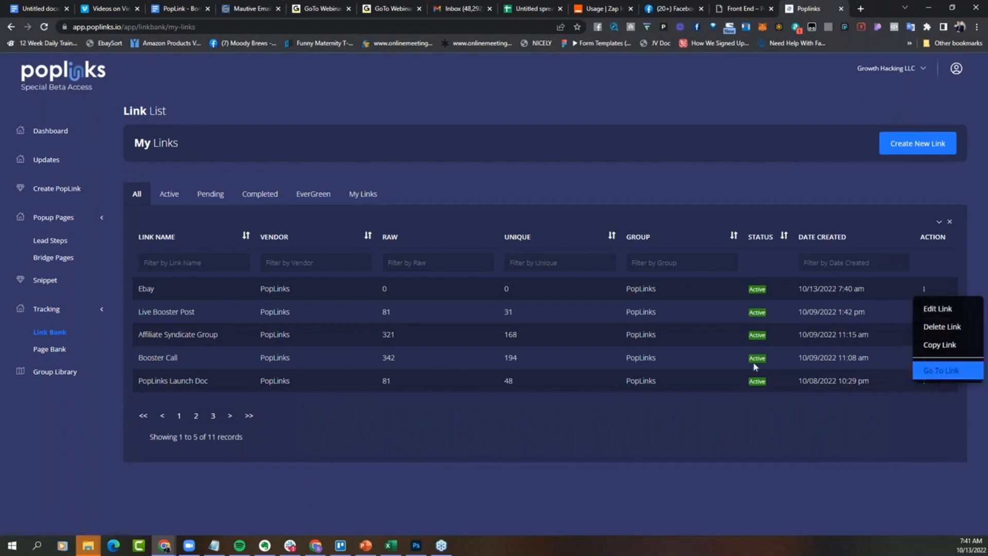
click(940, 370)
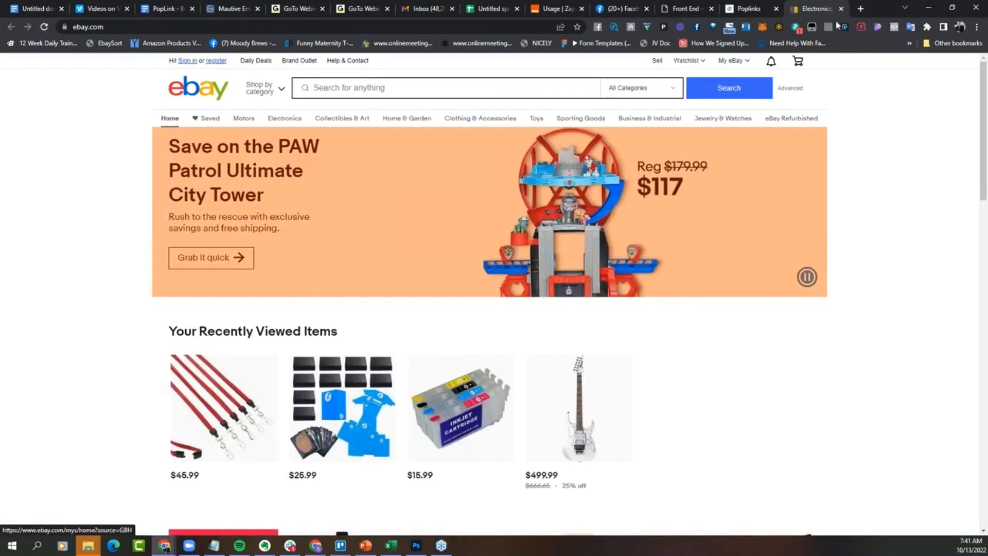
key(ctrl+w)
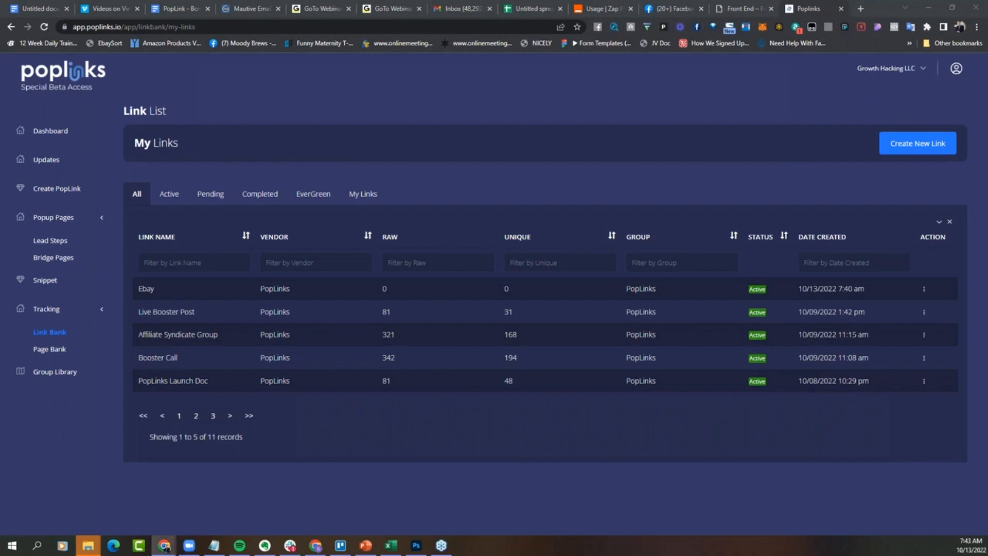
Switch to Zoom, show the mobile dashboard screenshot from the chat full size, and minimize the window.
click(290, 545)
click(189, 546)
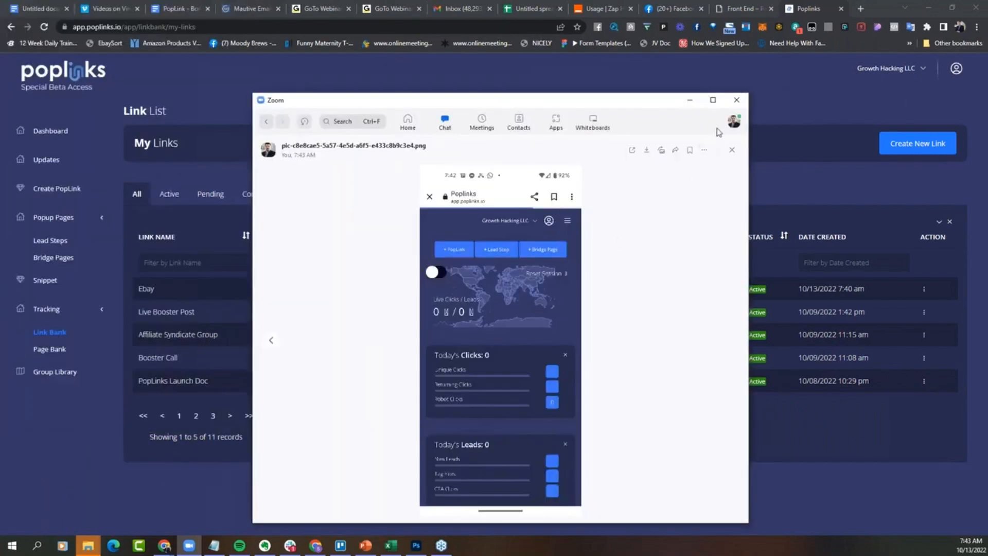
click(713, 100)
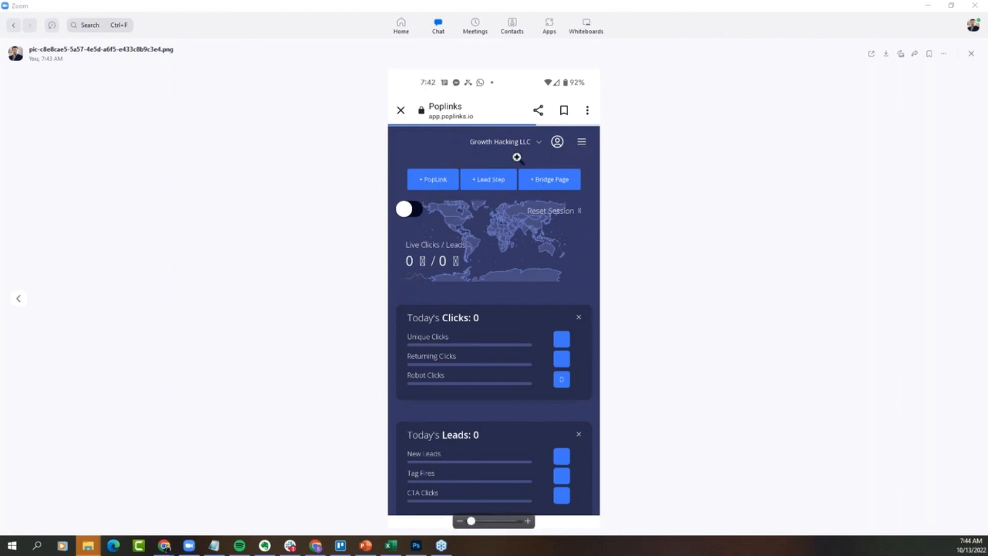
click(929, 6)
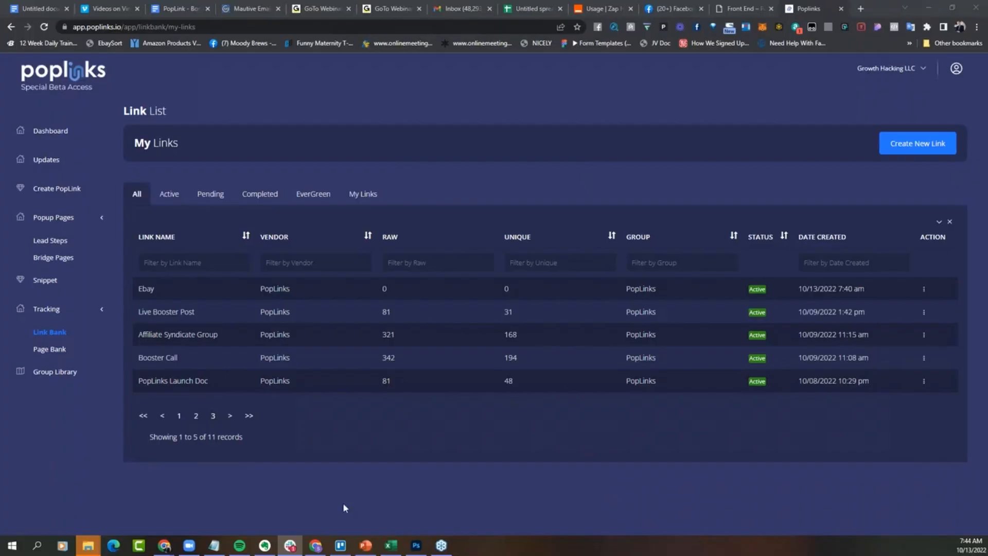
Switch to PowerPoint, present the slides from "Create The Snippets" through the snippet editor slide, and end the slide show.
click(366, 546)
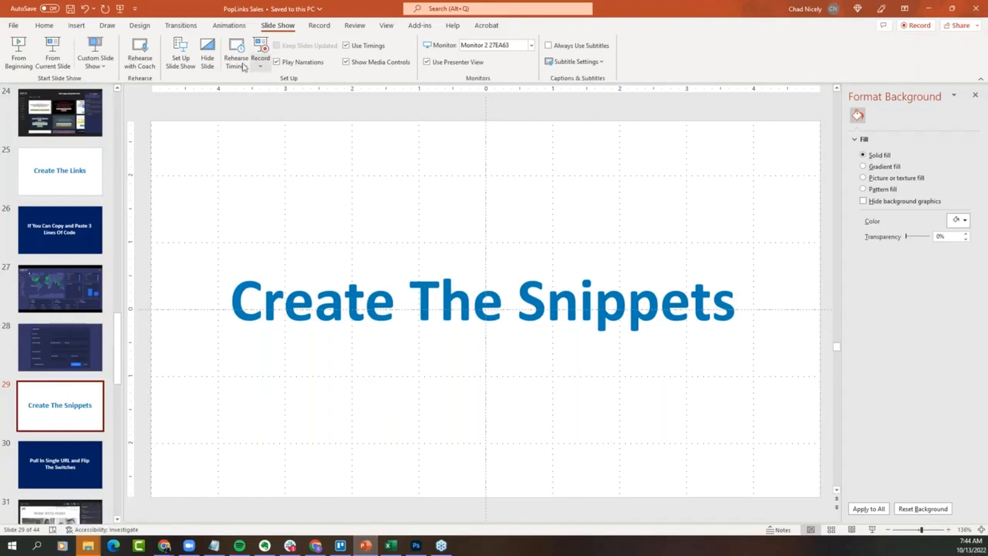
click(53, 60)
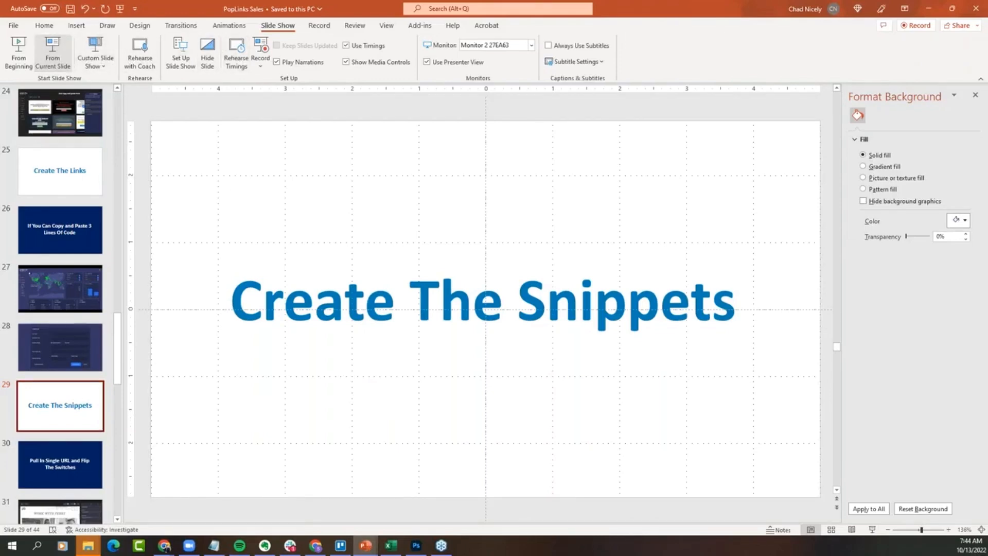
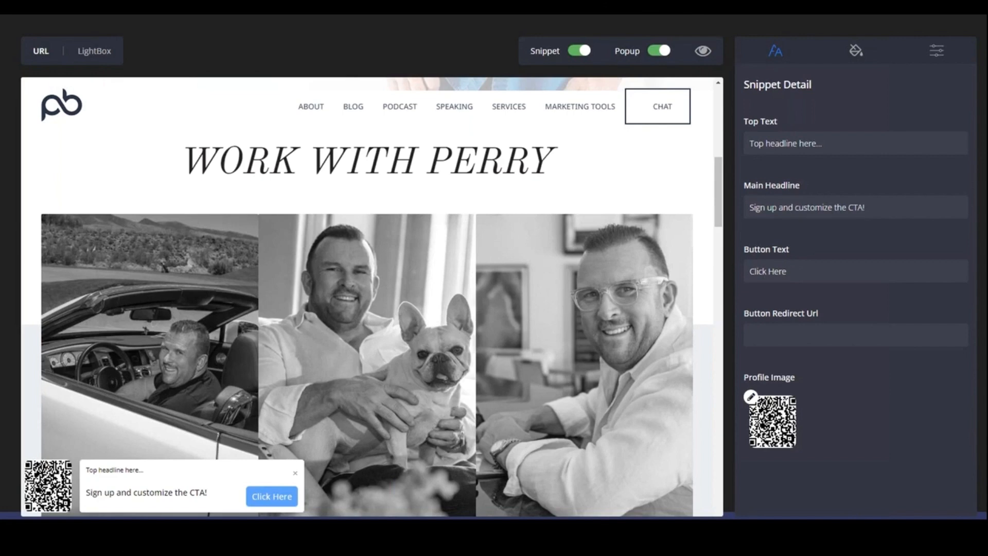
key(Escape)
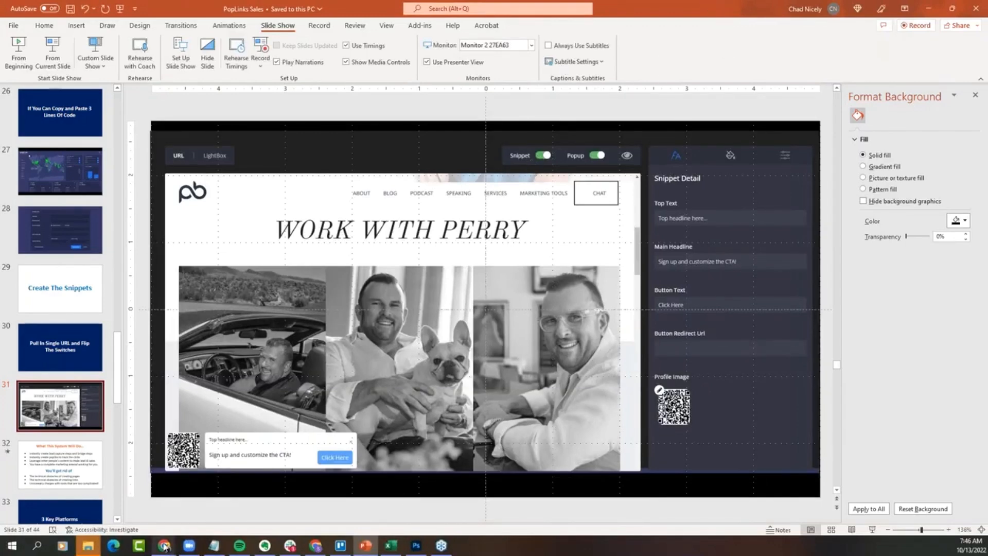
Switch to the Chrome window with PopLinks and start a new snippet from the Snippet page.
mouse_move(165, 548)
click(80, 493)
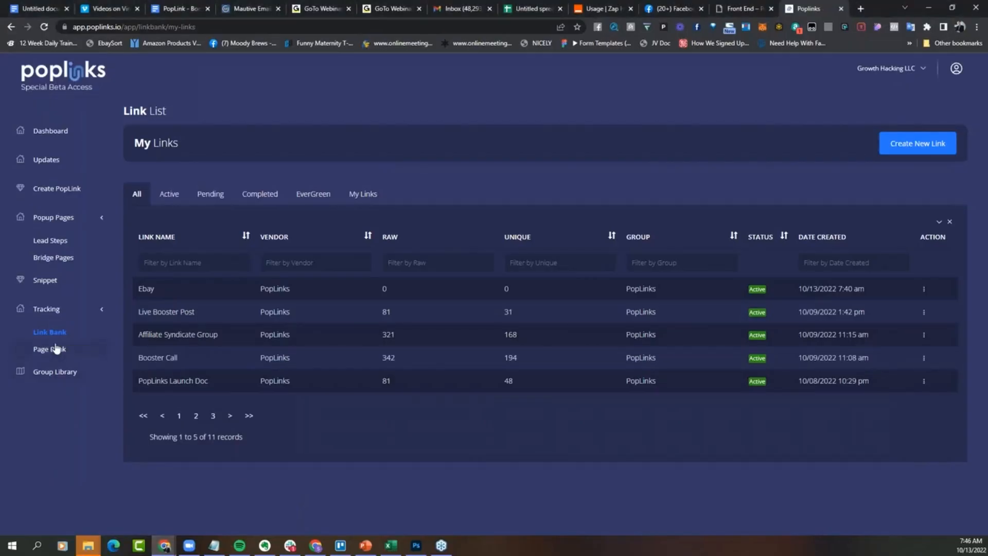
click(52, 281)
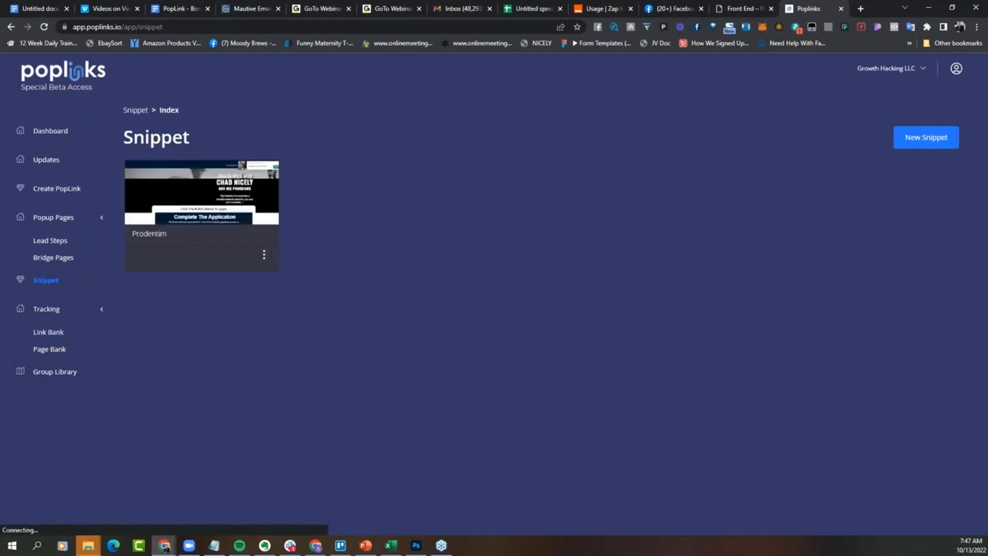
click(915, 142)
click(461, 274)
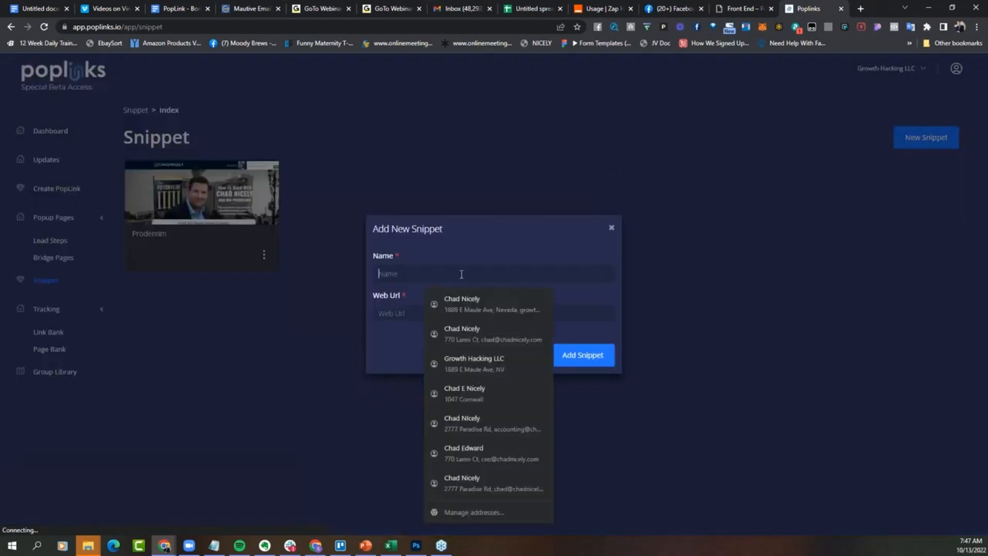
text(Per)
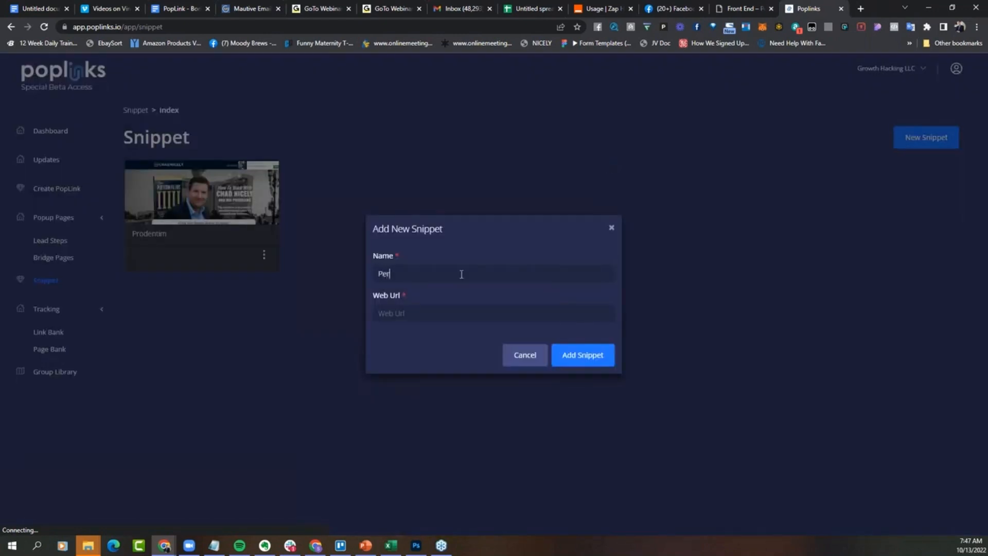
text(ry Belchers)
click(423, 319)
text(https://p)
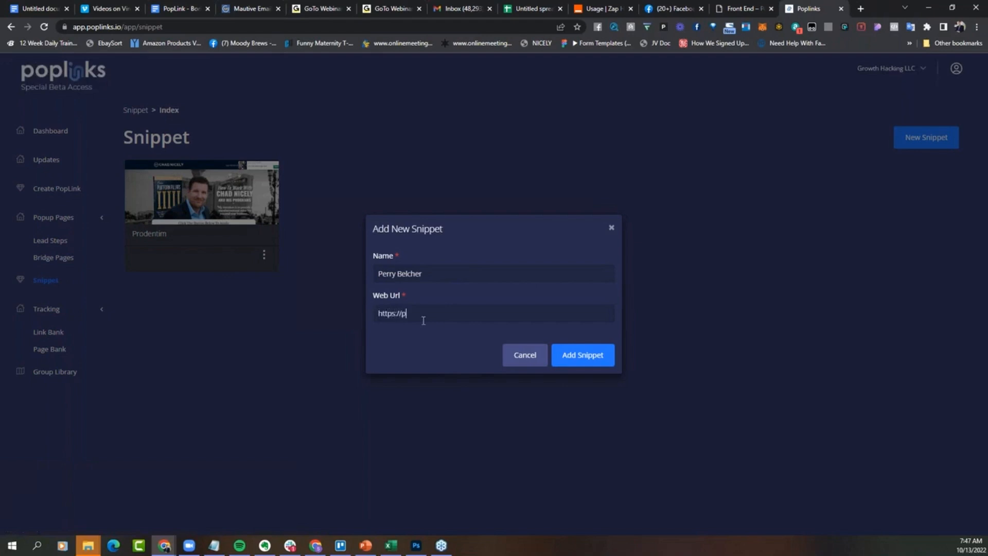
text(errybelcher.com)
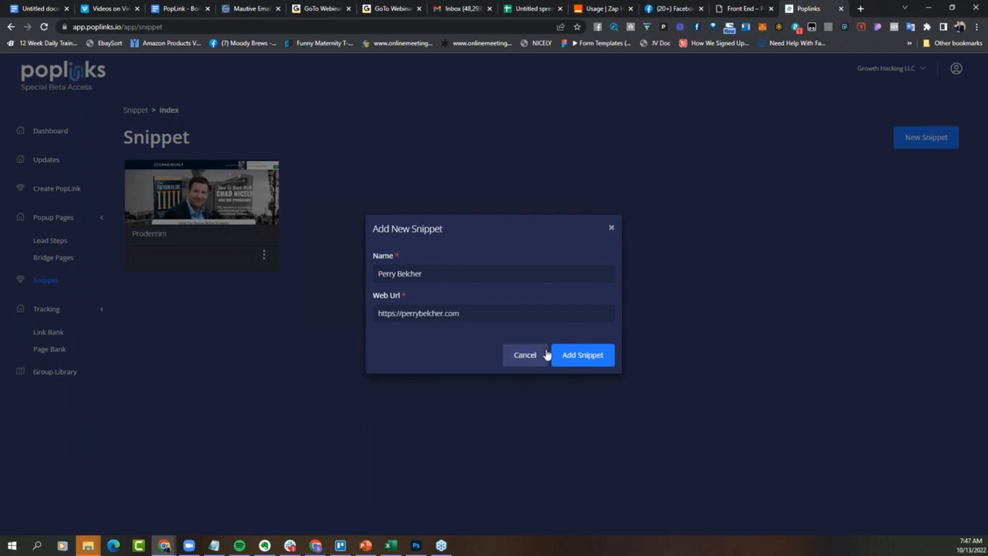
click(567, 360)
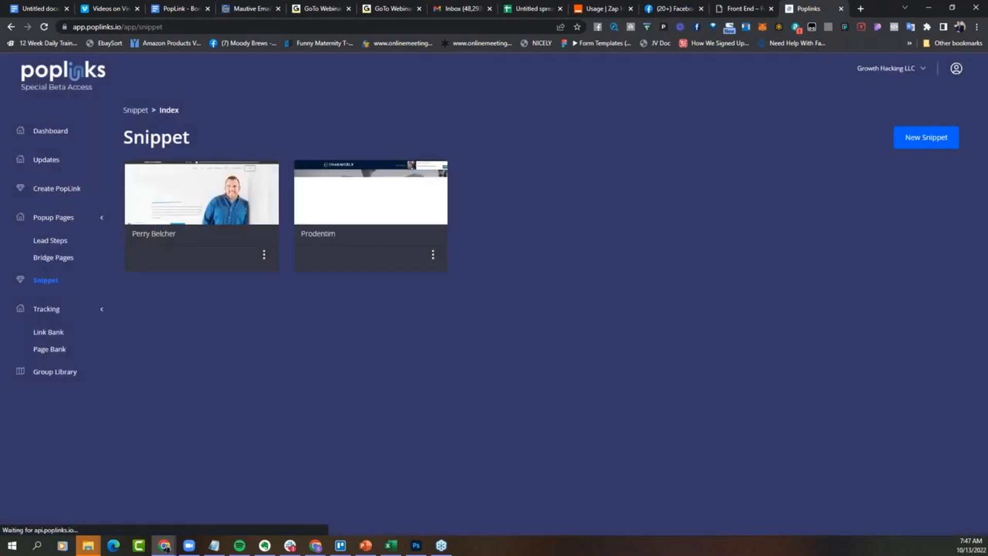
Open the Perry Belcher snippet for editing, turn on its popup, and look through the page preview.
click(263, 255)
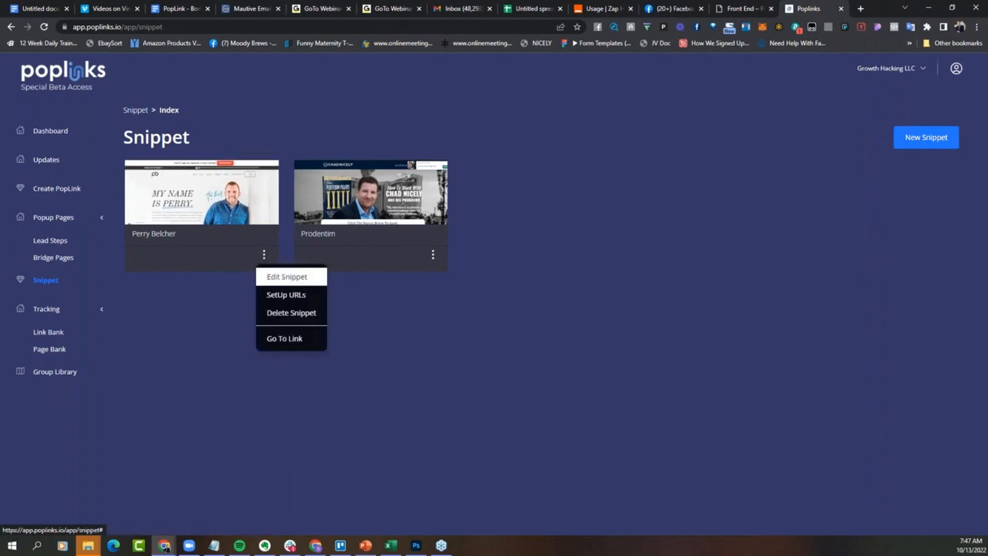
click(287, 277)
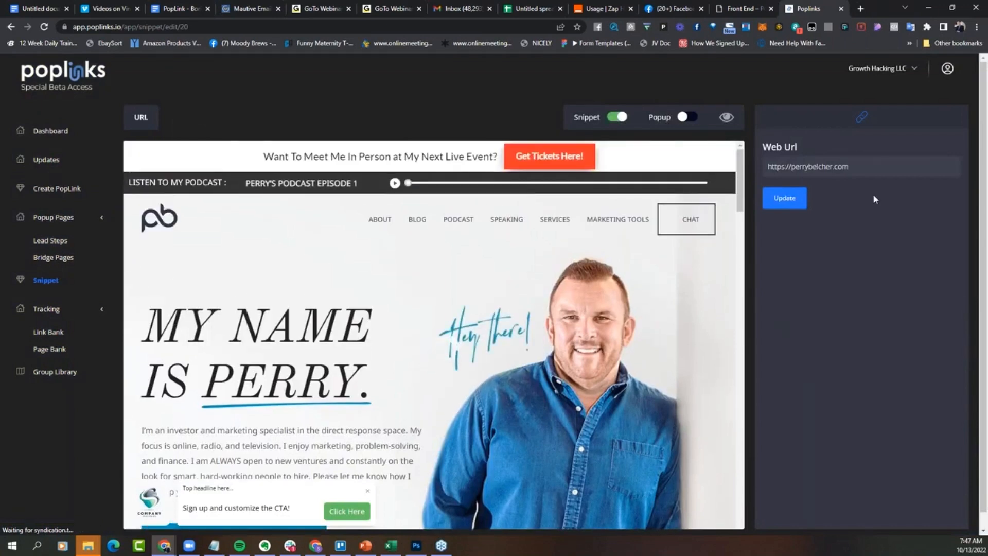
scroll(737, 196, down, 5)
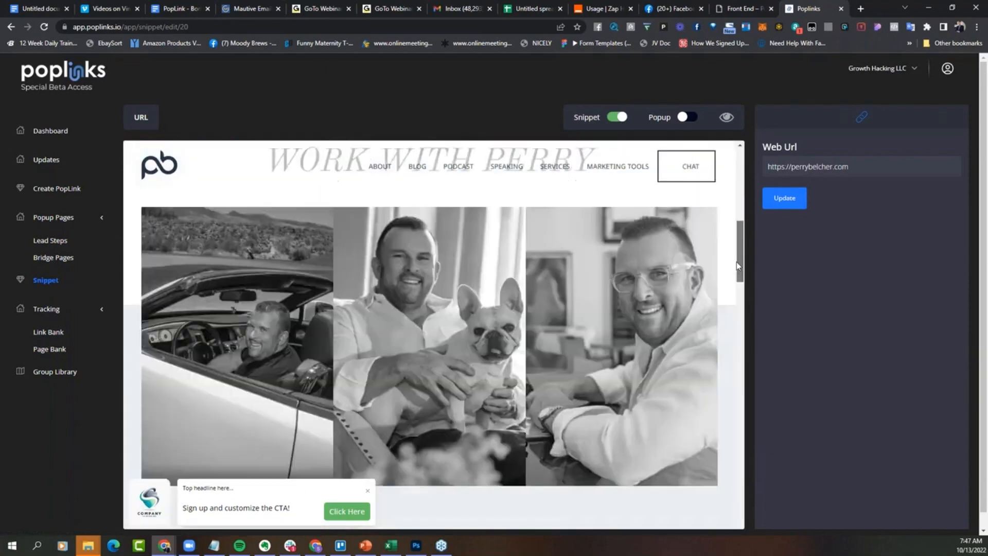
scroll(703, 158, up, 5)
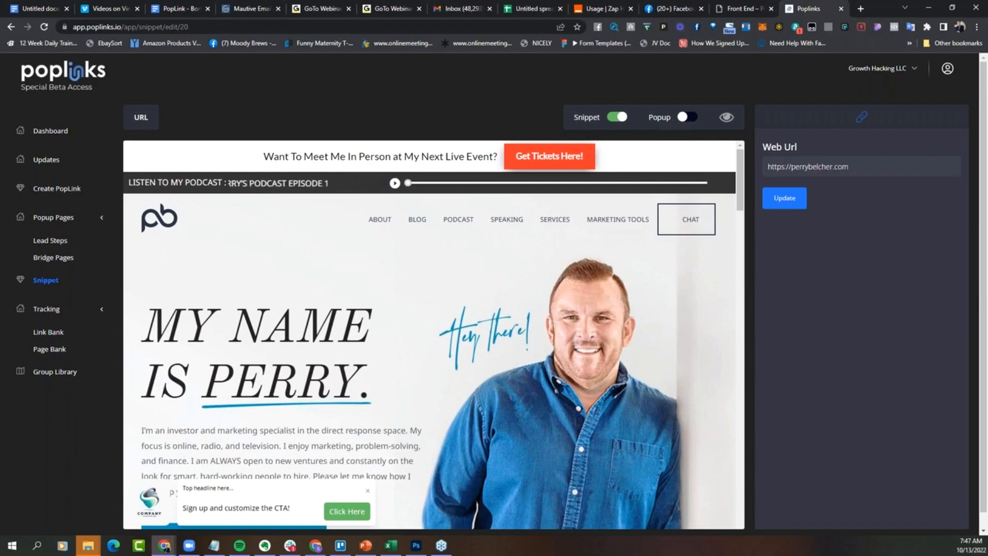
click(688, 117)
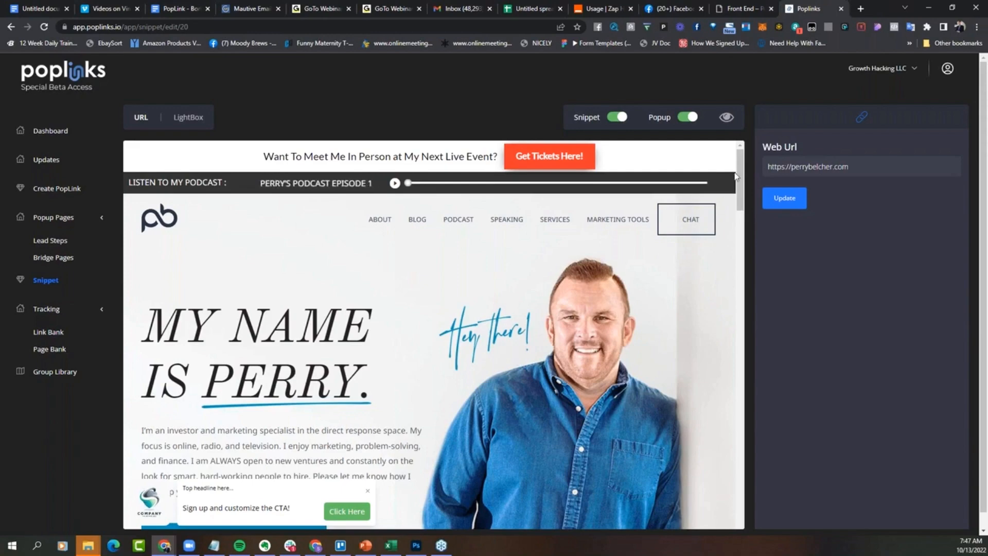
drag(742, 168, 744, 355)
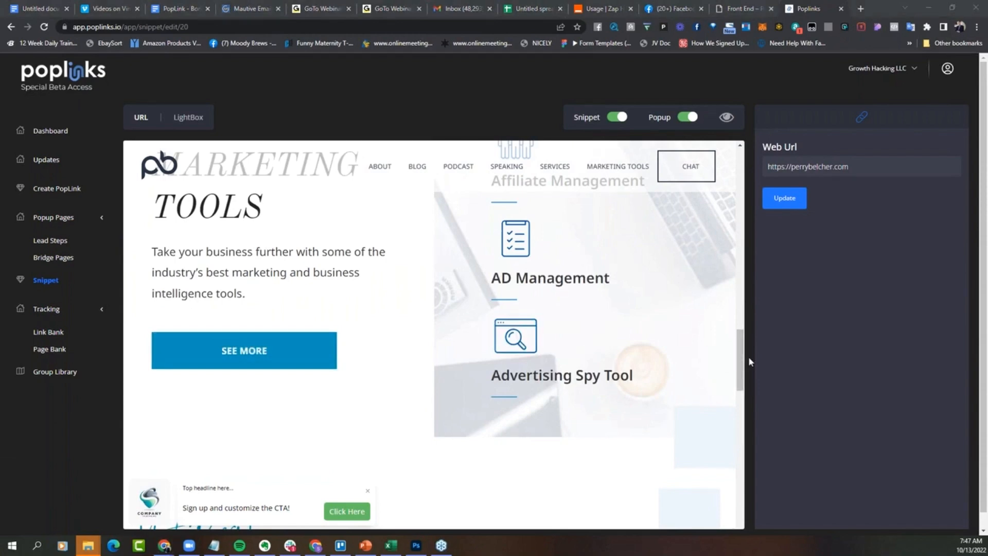
drag(742, 360, 724, 172)
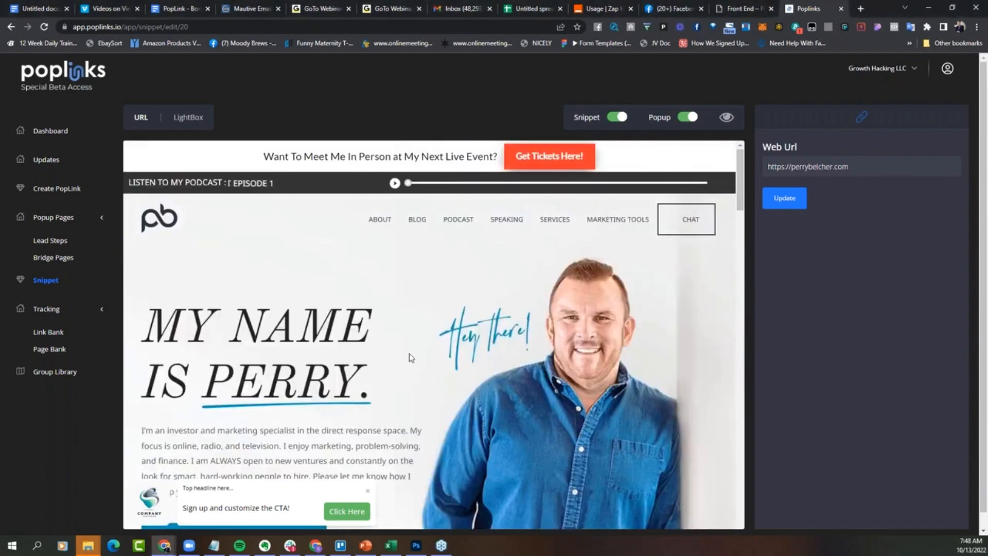
Set the snippet's button color to #0092BB and check the widget against the previewed page.
click(642, 365)
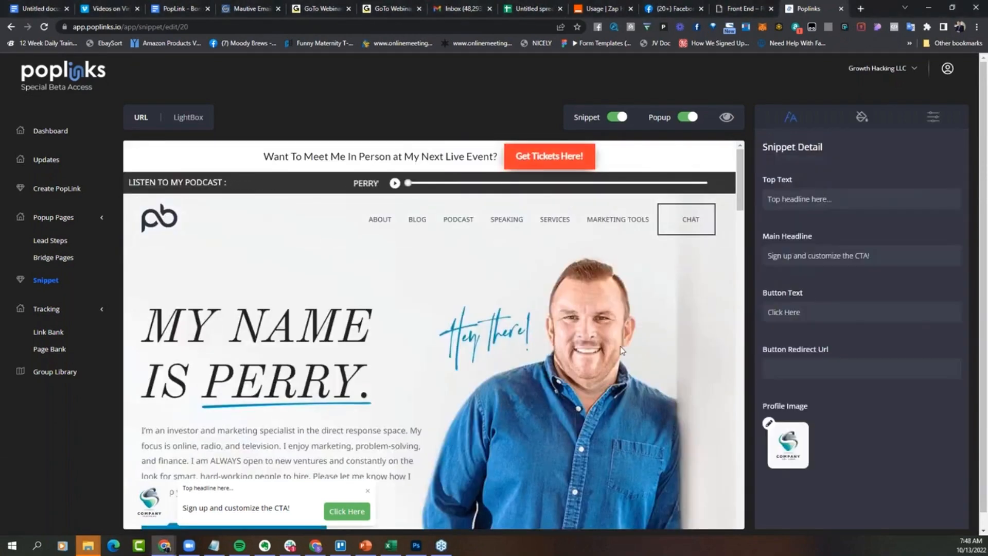
click(862, 116)
drag(801, 278, 733, 291)
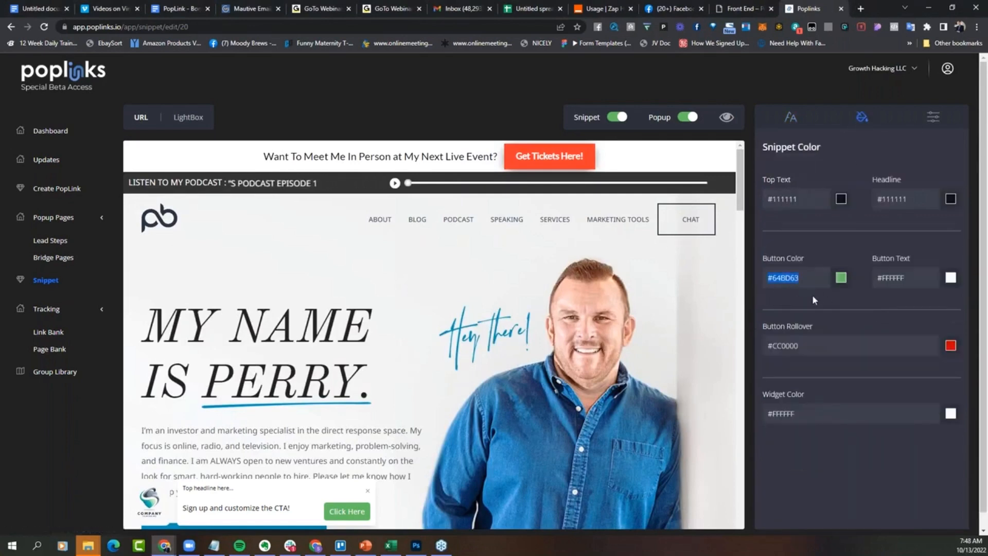
text(#0092BE)
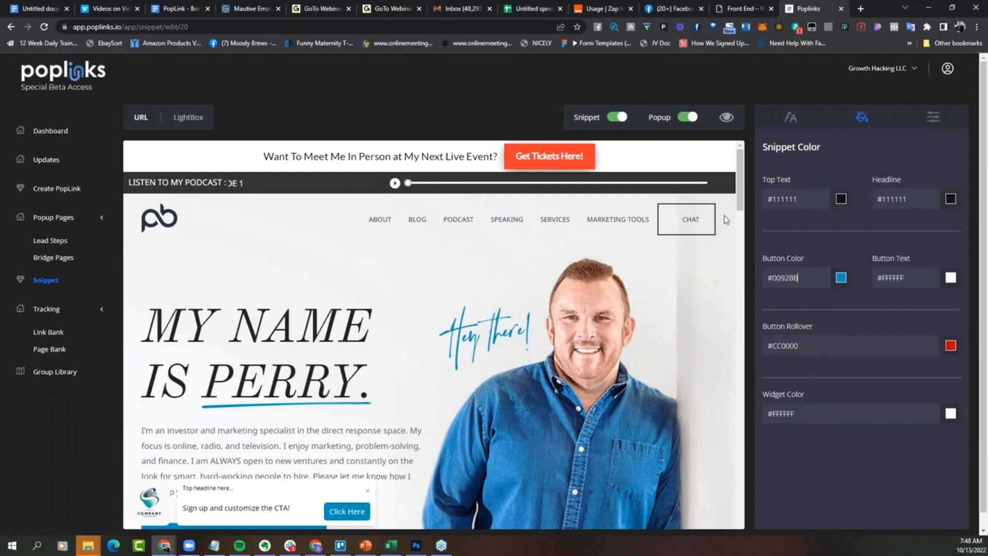
scroll(748, 210, down, 3)
scroll(748, 210, down, 3)
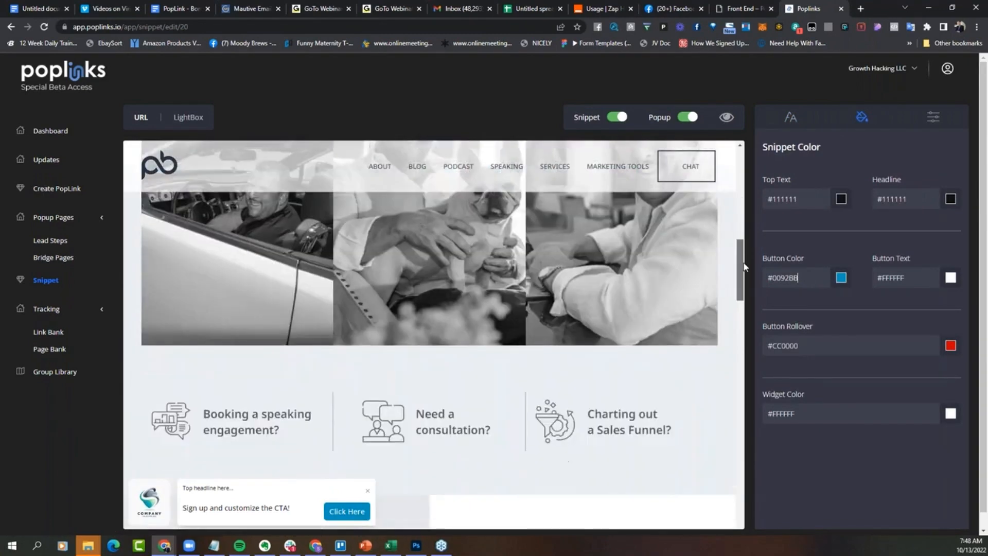
Set the snippet's top text to "HOT OFF THE PRESS!".
scroll(747, 210, up, 10)
click(791, 117)
drag(846, 202, 714, 216)
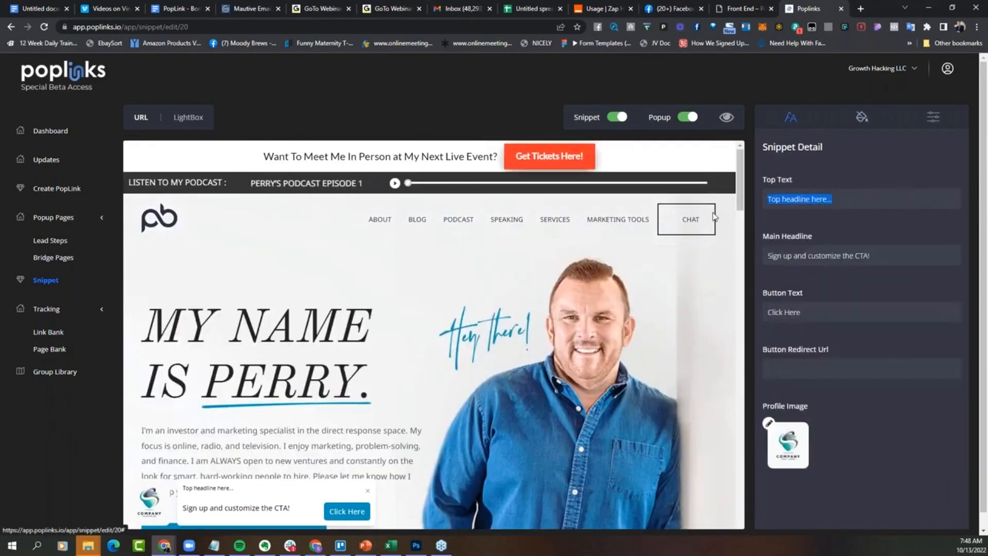
text(HOT OFF)
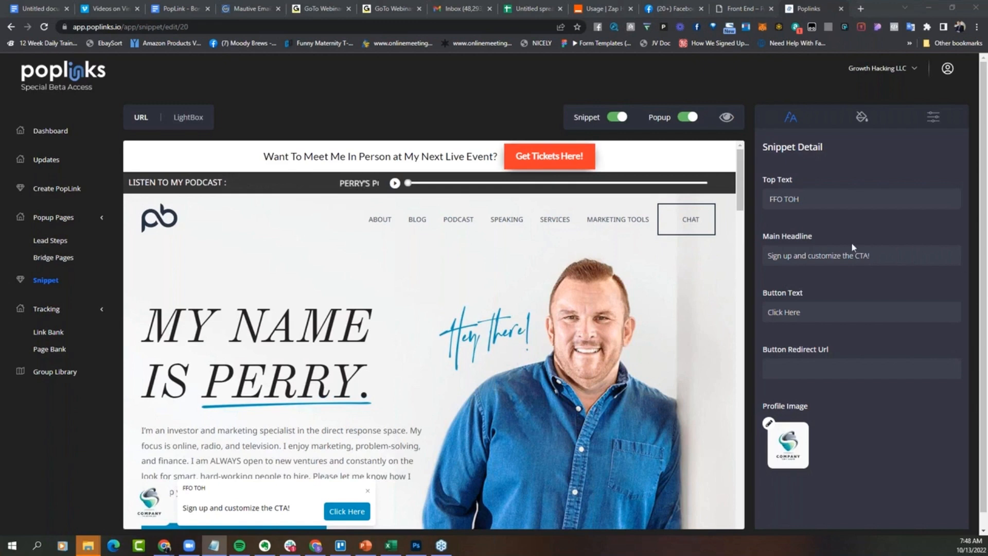
triple_click(821, 199)
text(HOT OFF THE PRESS)
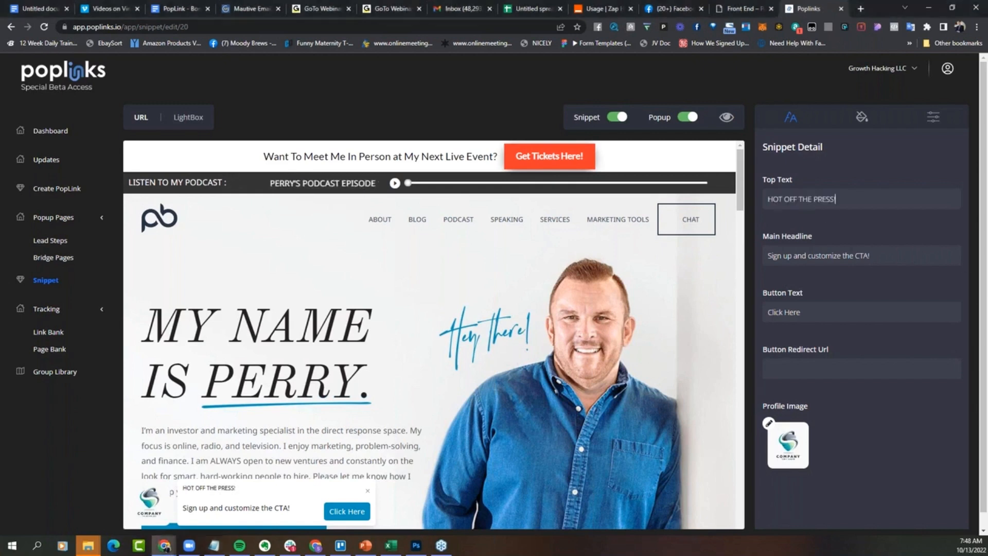
Set the snippet's main headline to "GRAB MY NEW EMAIL COURSE".
key(alt+Tab)
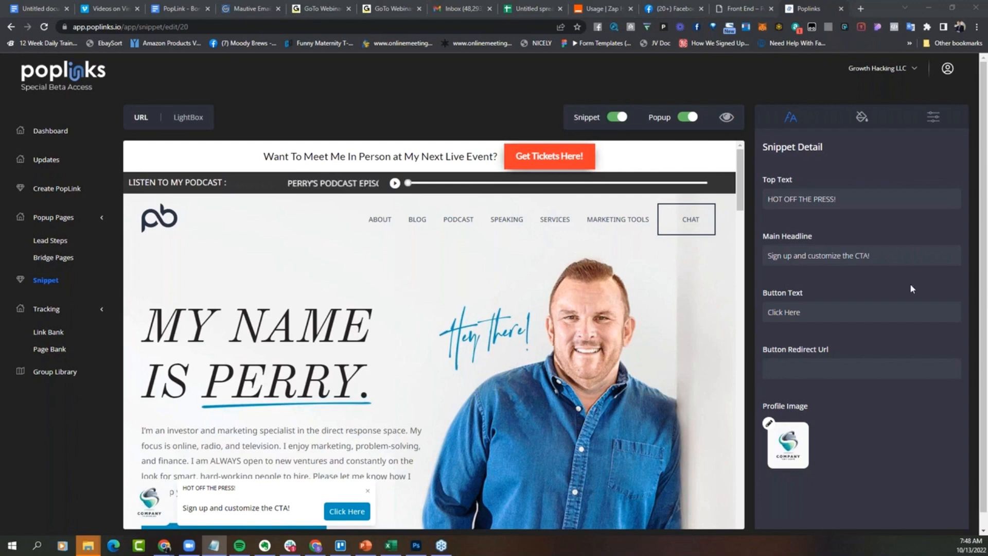
triple_click(823, 258)
text(GRAB MY NEW EMAIL CRUSHING STRATEGY!)
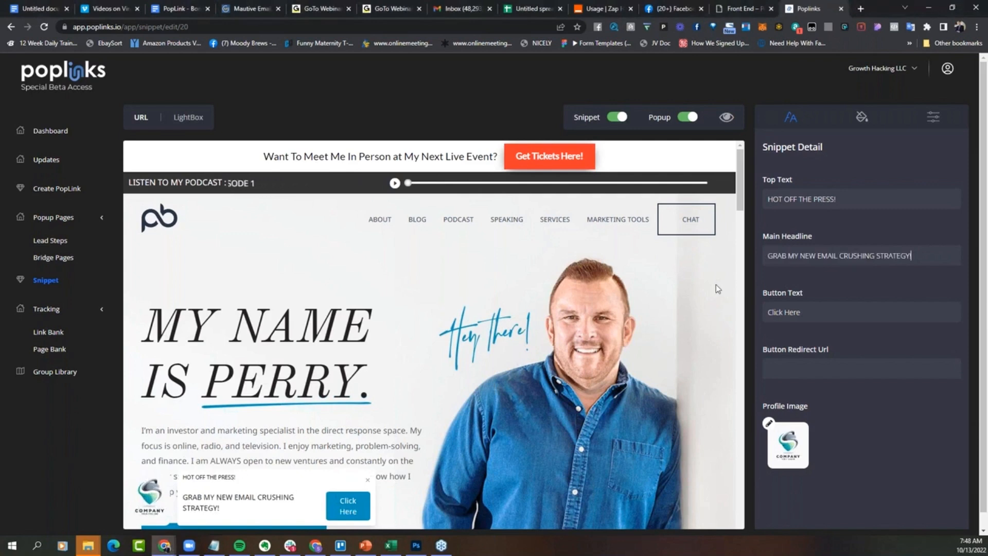
drag(889, 259, 838, 256)
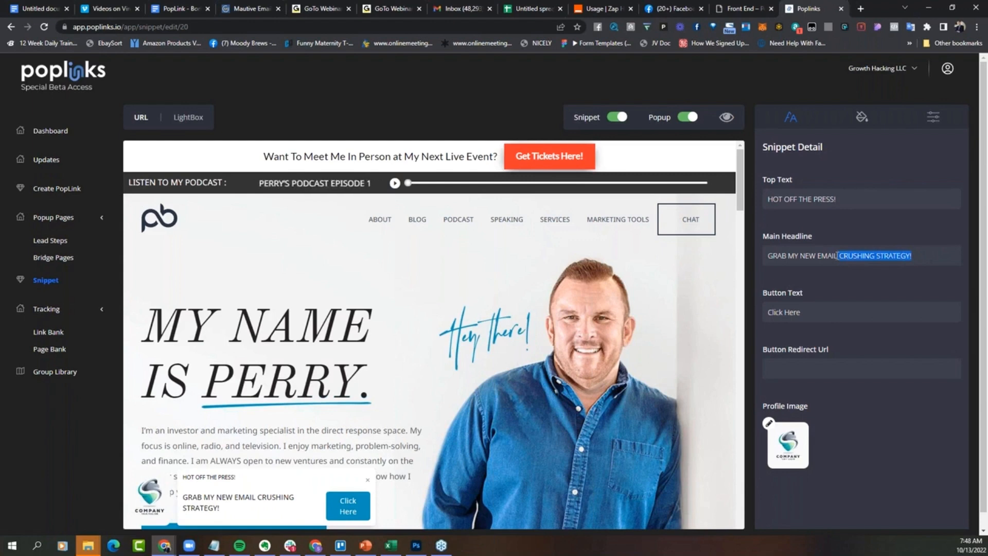
text(Course!)
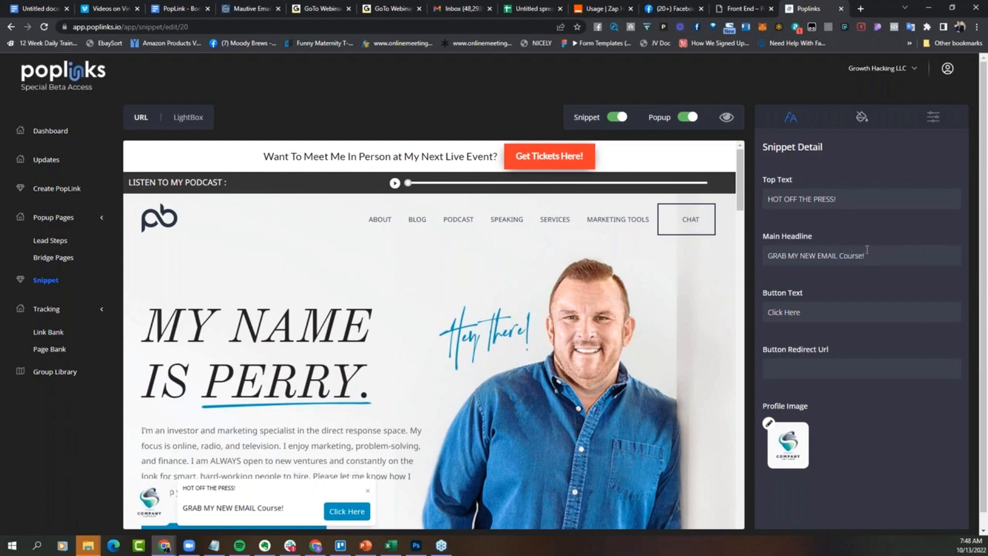
drag(866, 256, 837, 260)
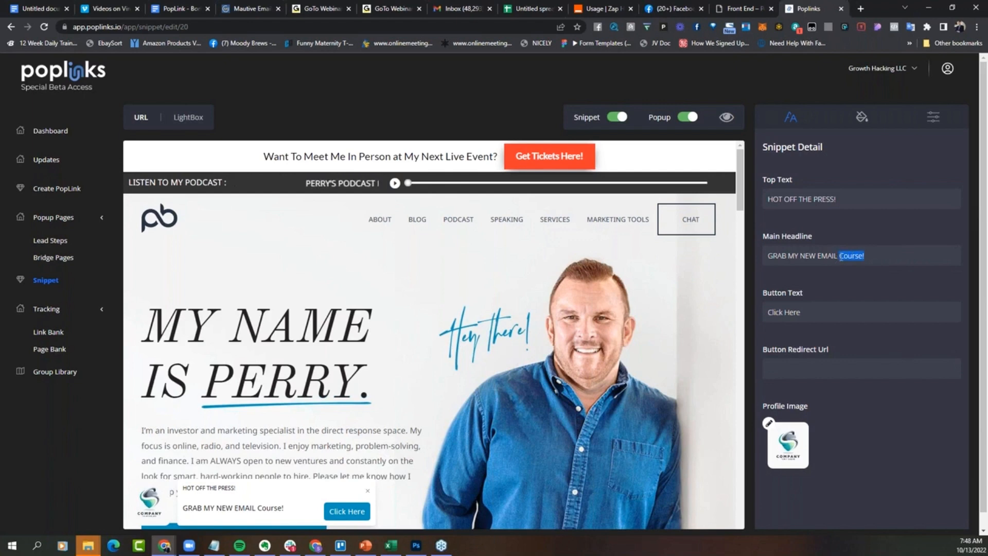
text(COURSE)
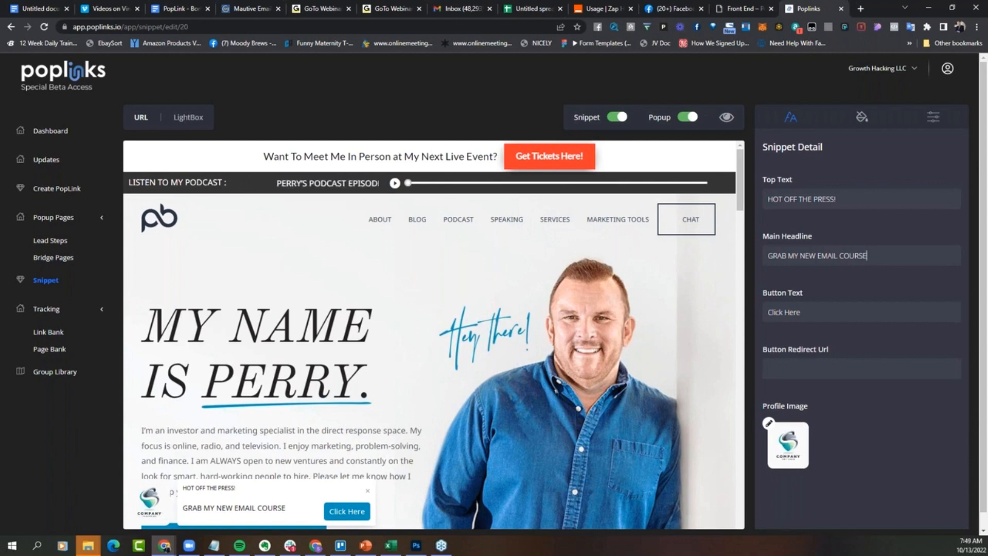
Open the LightBox design with the popup kept on and change its headline to "Grab My New Email Course!".
click(192, 120)
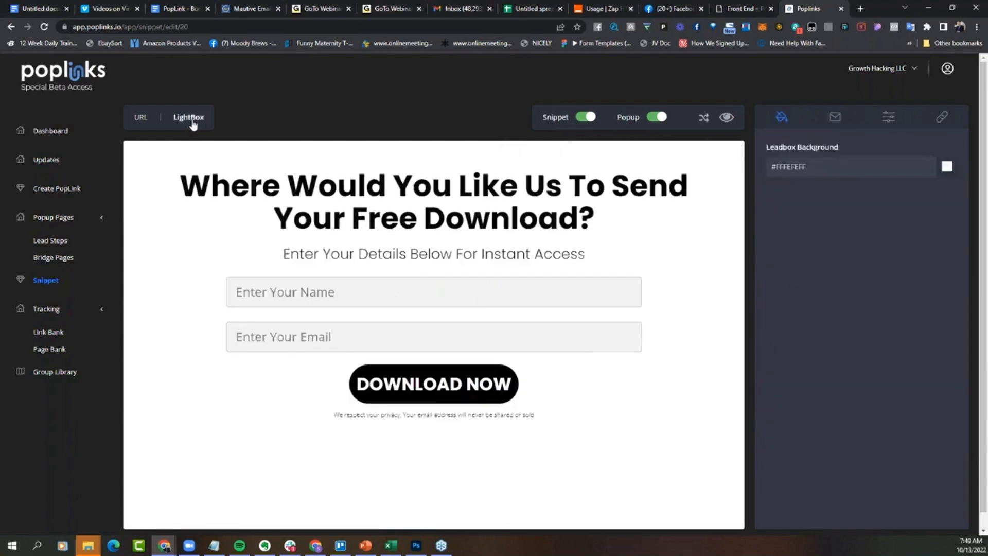
click(657, 118)
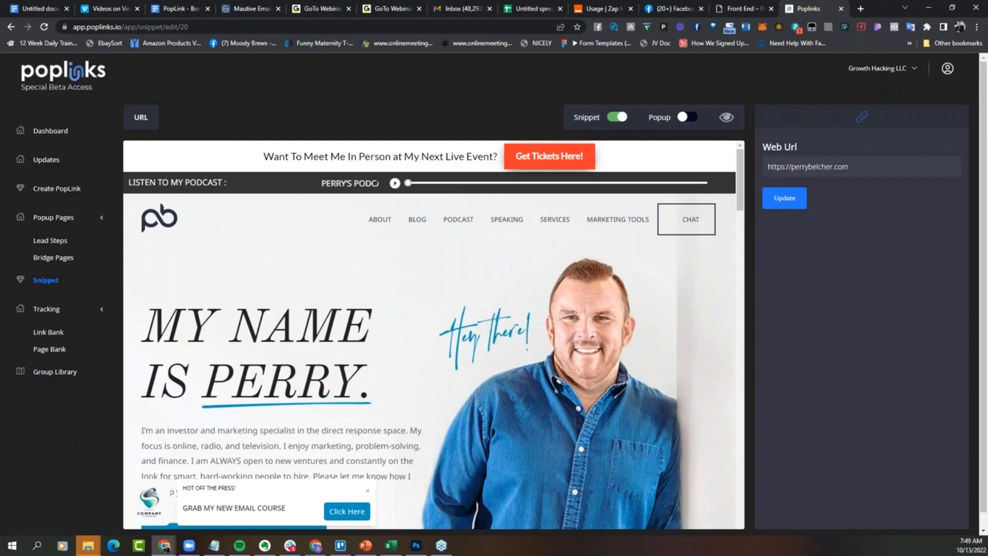
click(687, 117)
click(191, 118)
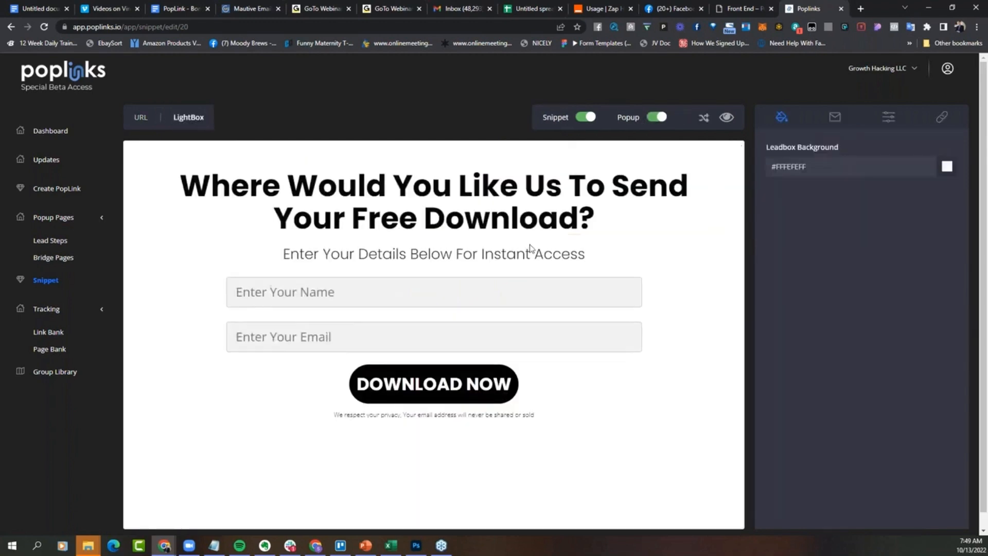
click(511, 221)
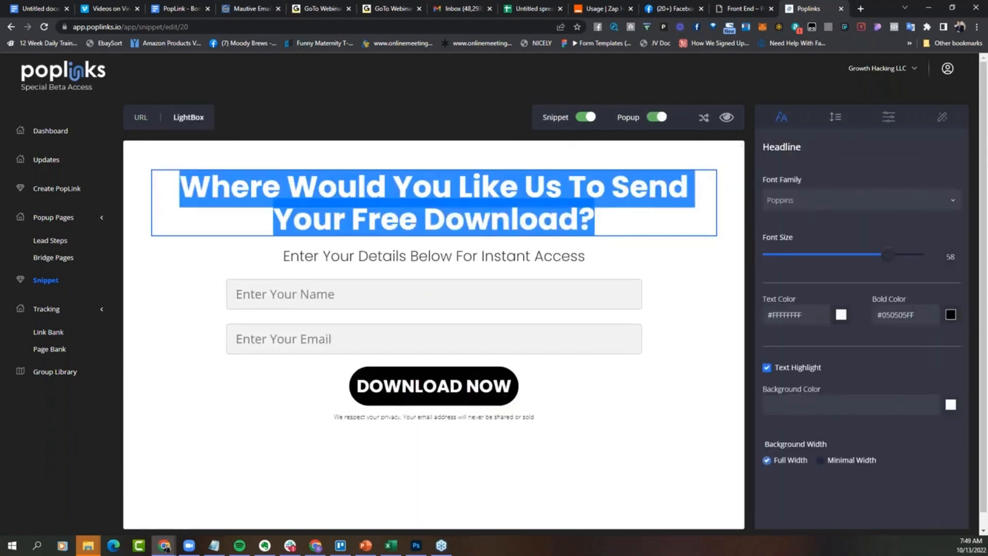
text(Grab My New Email Course!)
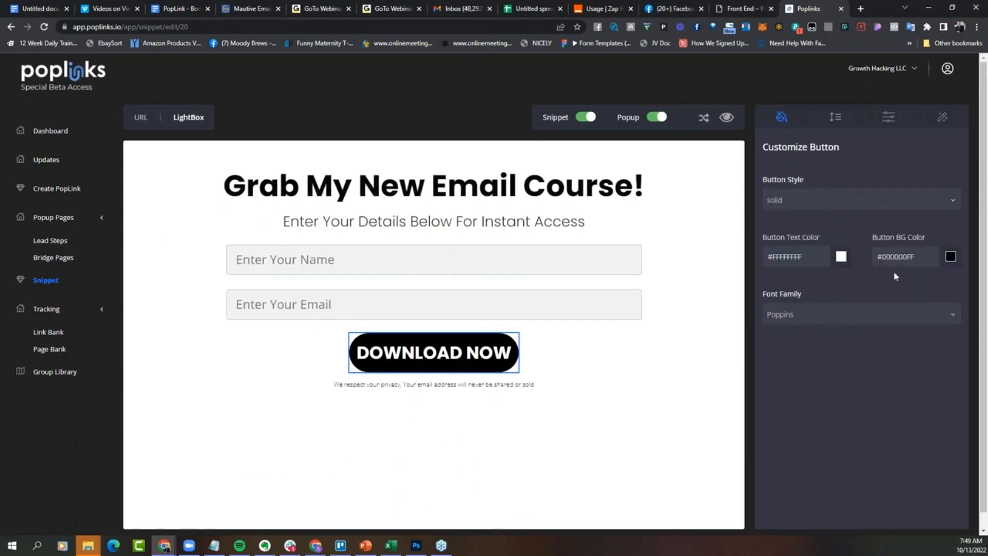
double_click(896, 256)
key(ctrl+v)
key(ctrl+z)
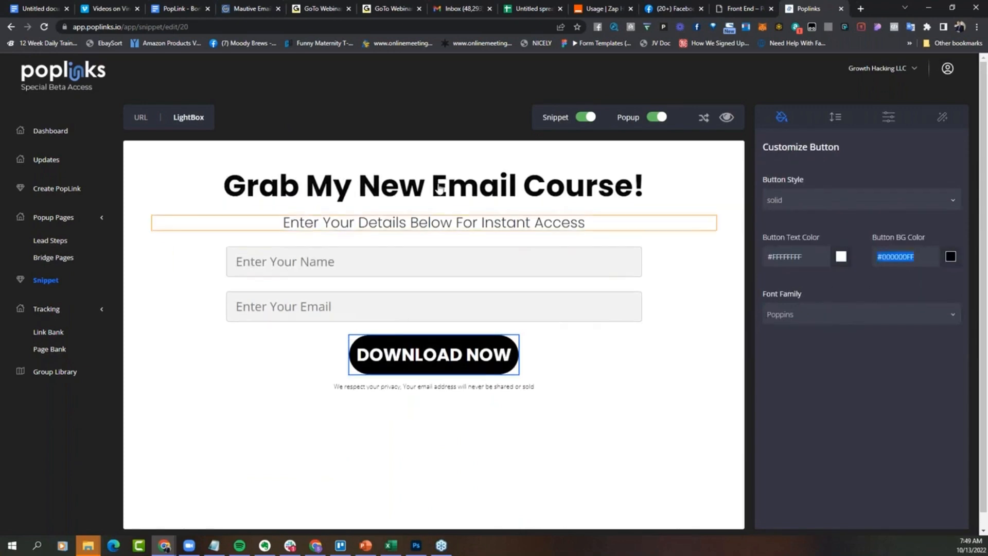
Set the background color of the lightbox's DOWNLOAD NOW button to #0092BB.
click(139, 119)
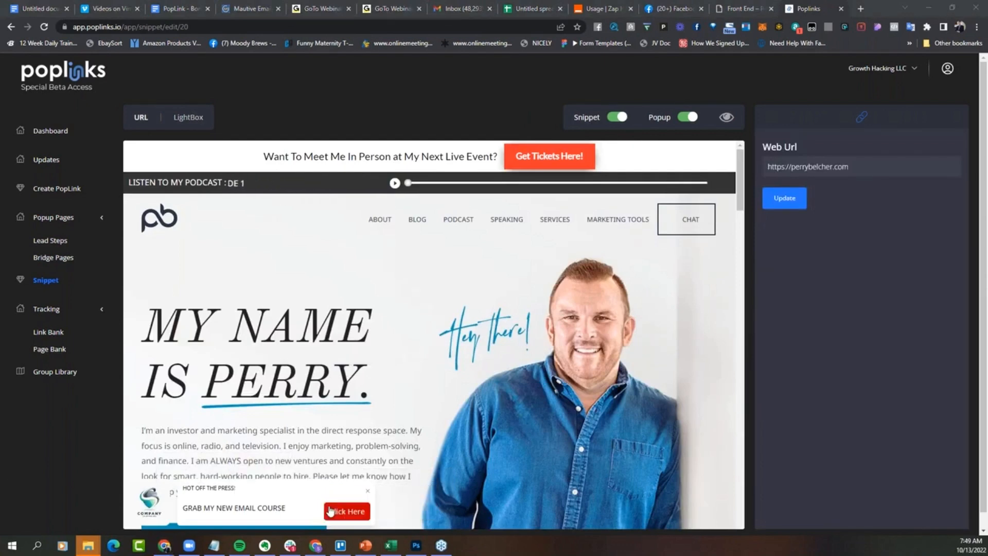
click(188, 119)
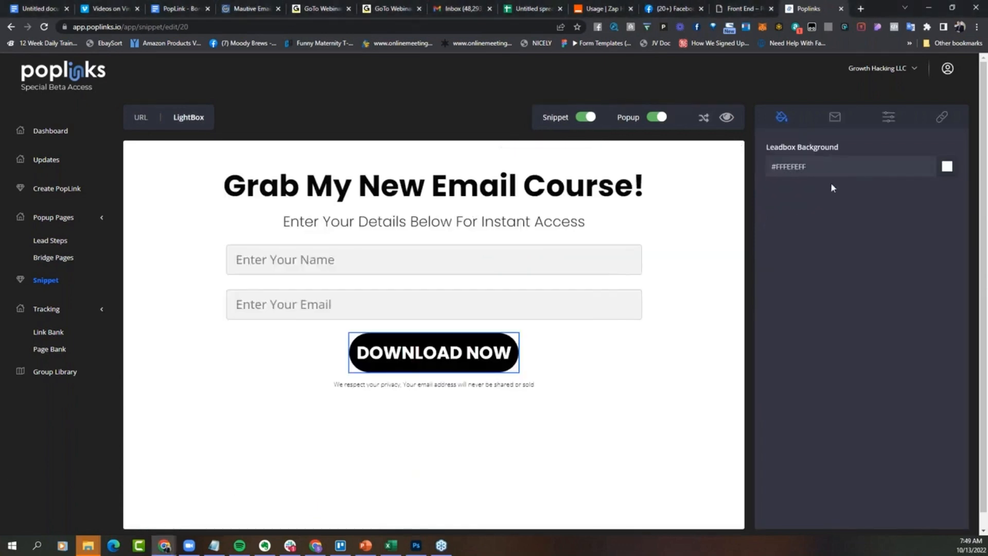
click(501, 370)
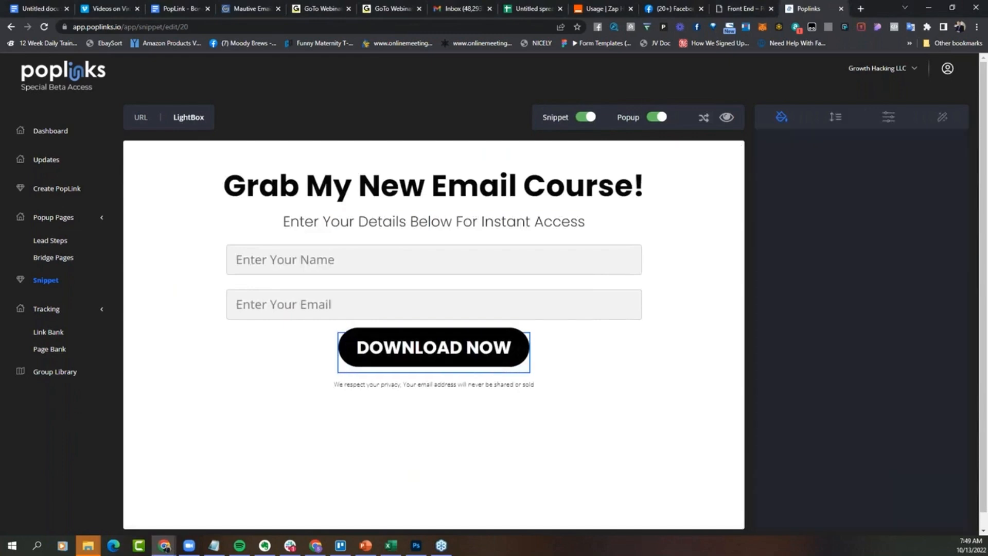
drag(917, 262, 845, 270)
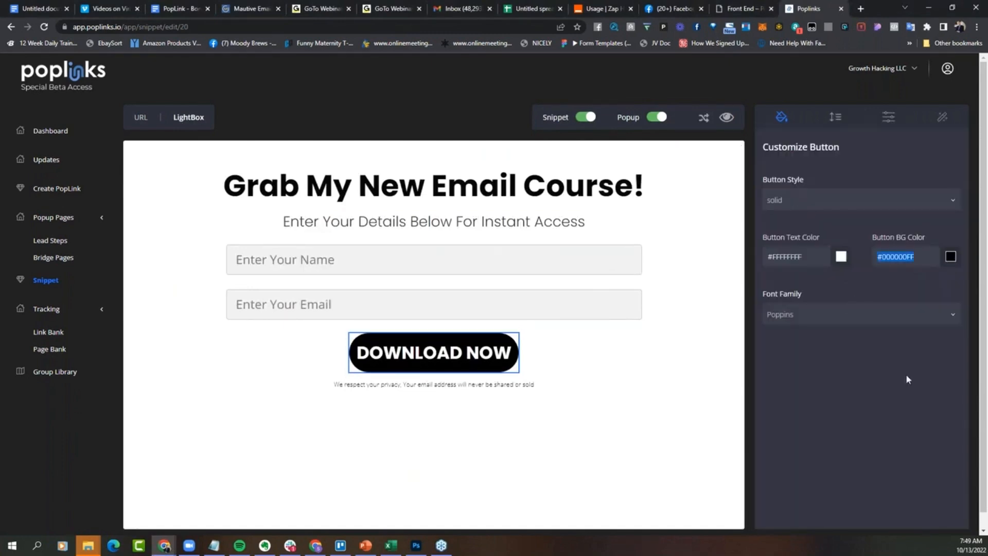
text(#0092BB)
click(809, 196)
click(664, 325)
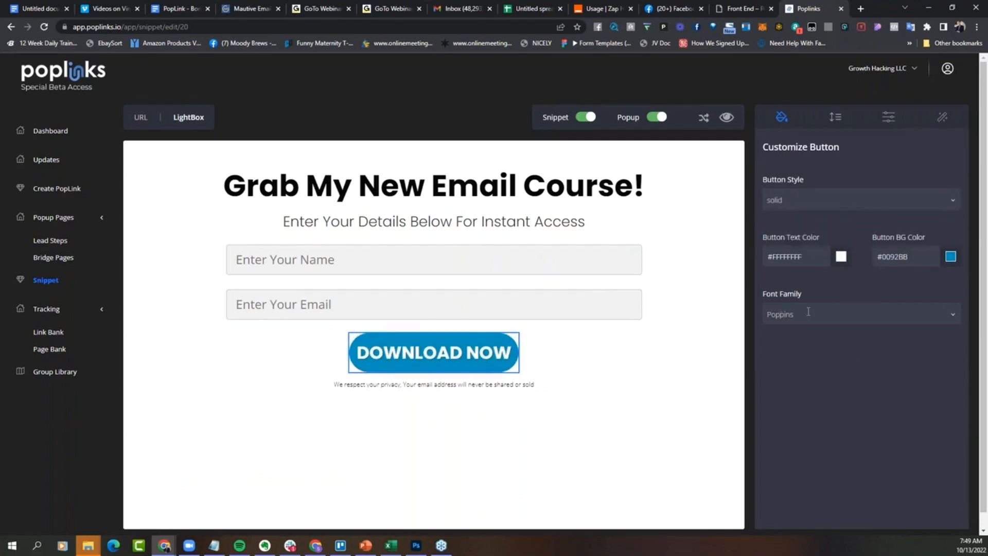
Switch the lightbox to the boxed layout over an overlay and set the background overlay to #0092BB.
click(704, 119)
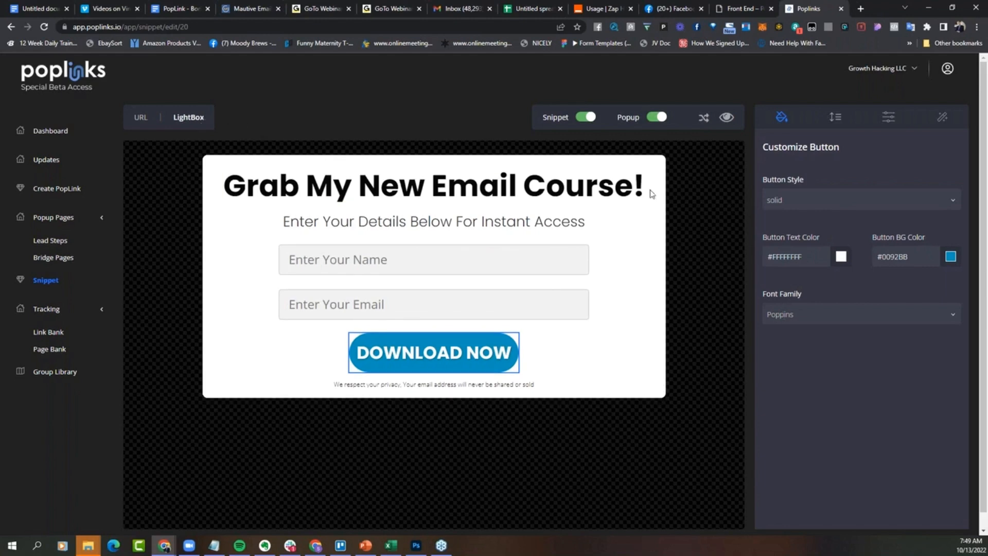
click(898, 119)
triple_click(817, 225)
text(#0092BB)
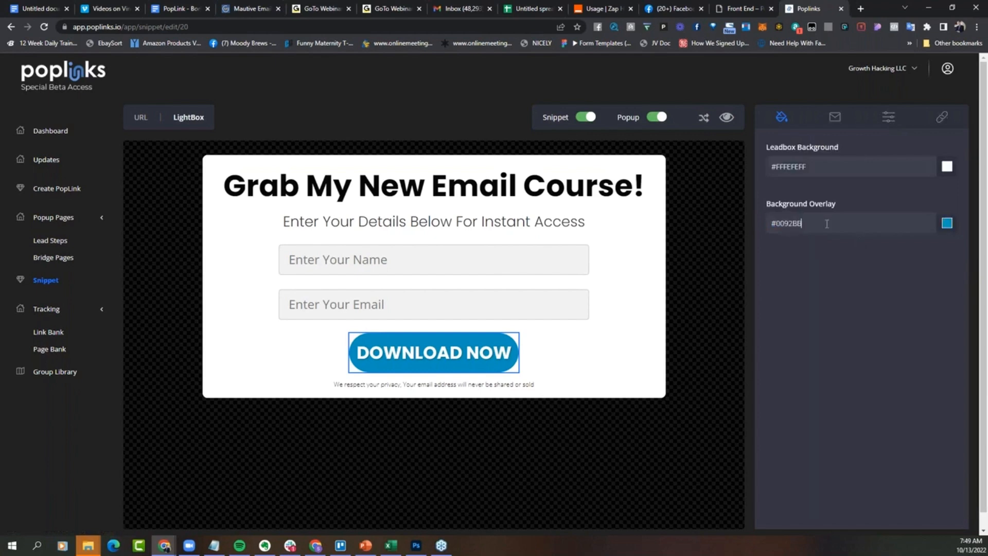
Preview the published page, dismiss its lightbox, and return to the snippet editor.
click(727, 117)
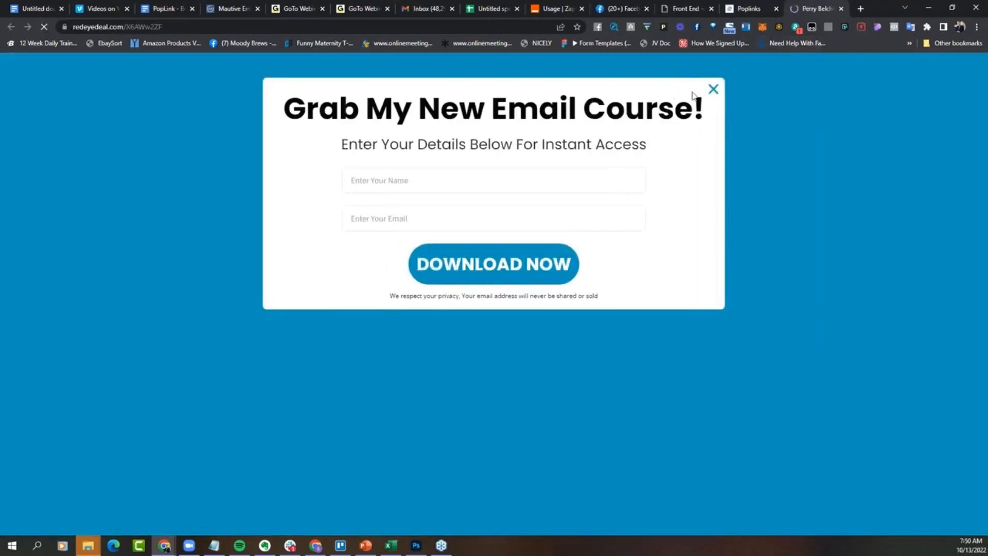
click(713, 89)
click(753, 9)
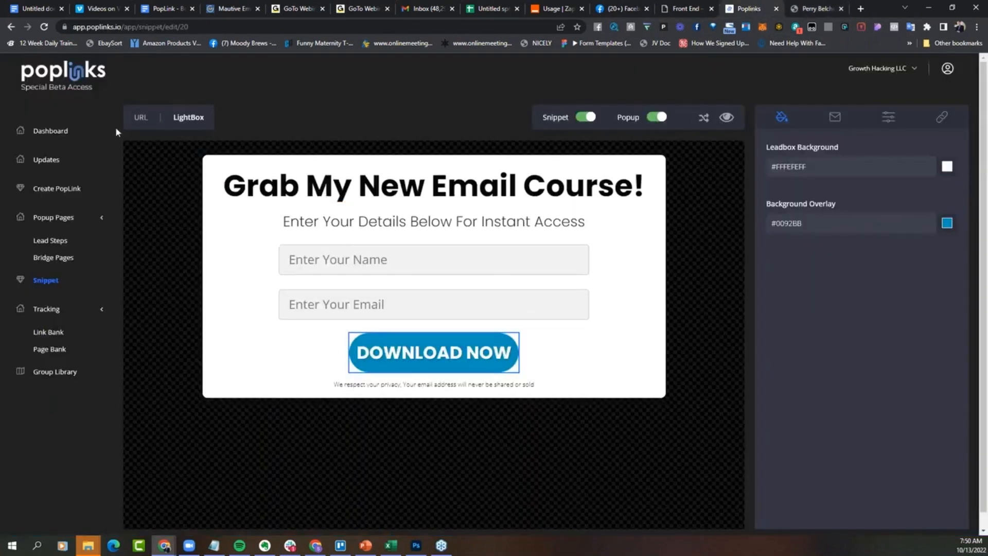
Return to the page view and review the snippet's color, position, event and detail options.
click(136, 119)
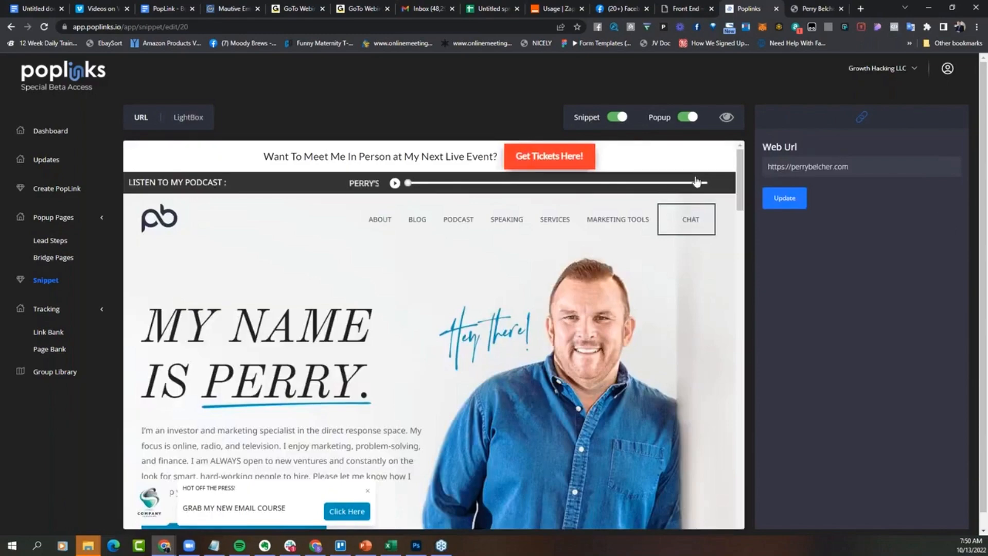
drag(733, 181, 595, 175)
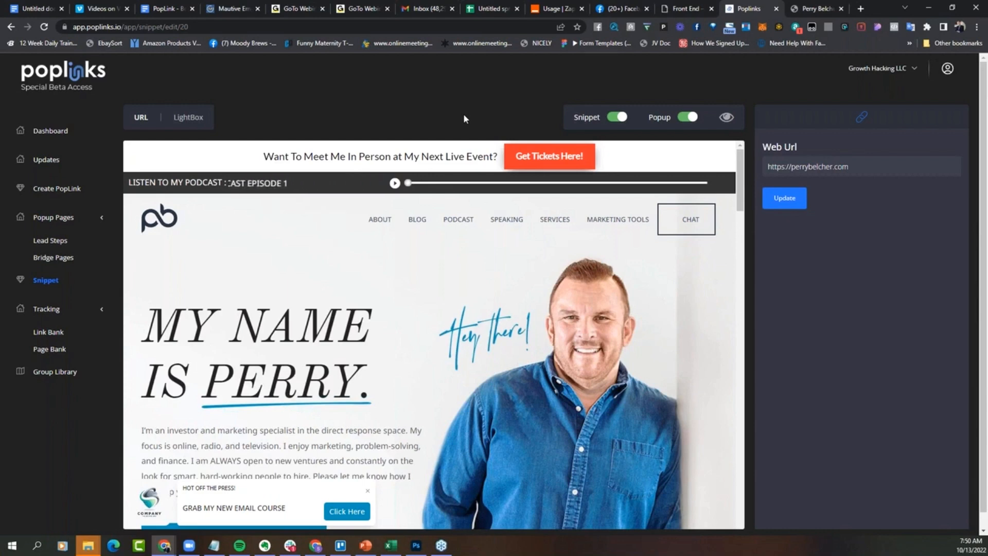
click(311, 508)
click(860, 119)
click(933, 117)
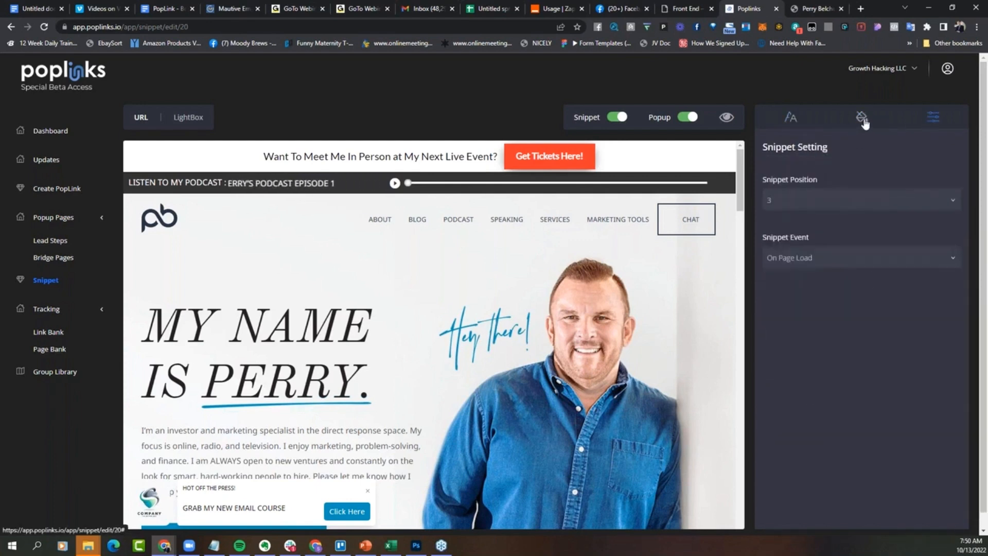
click(863, 120)
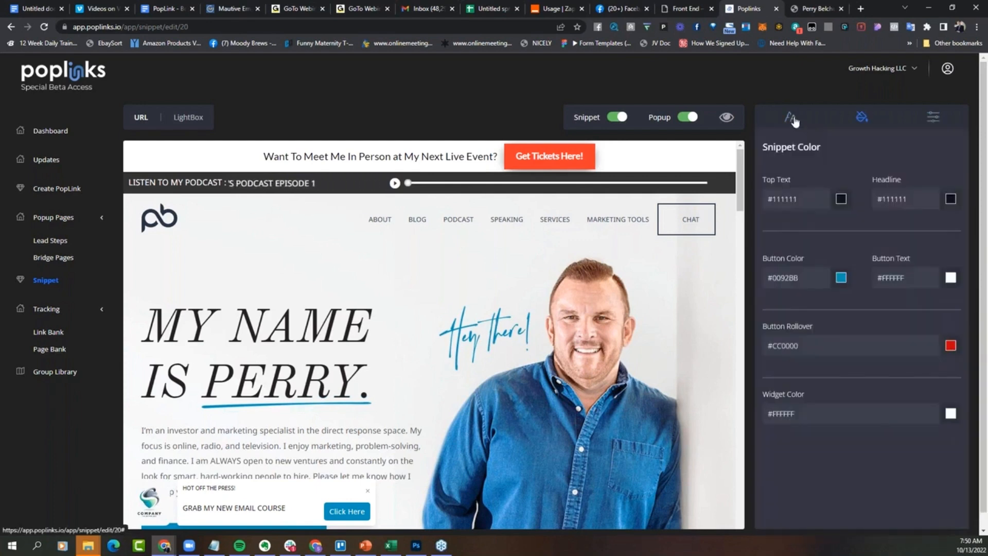
click(933, 119)
click(834, 198)
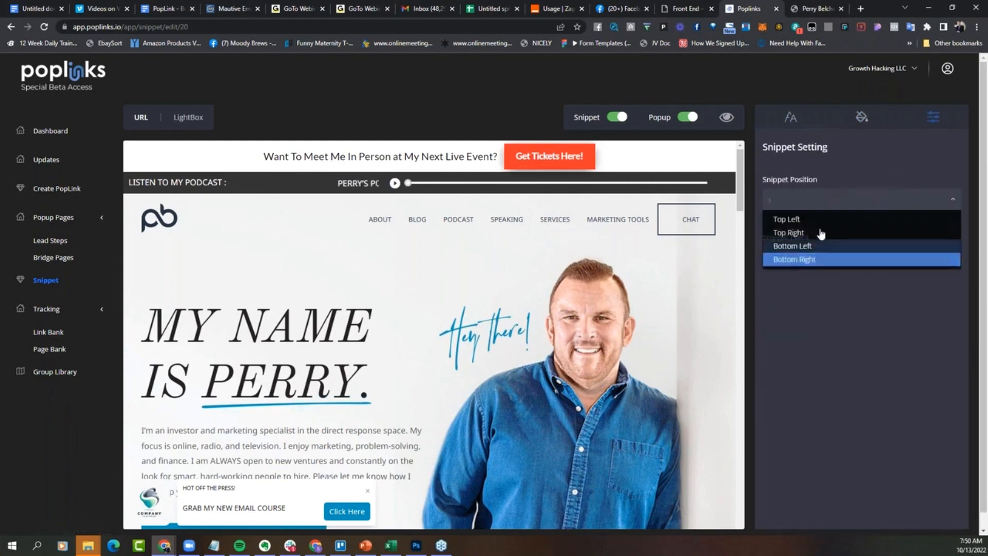
click(812, 319)
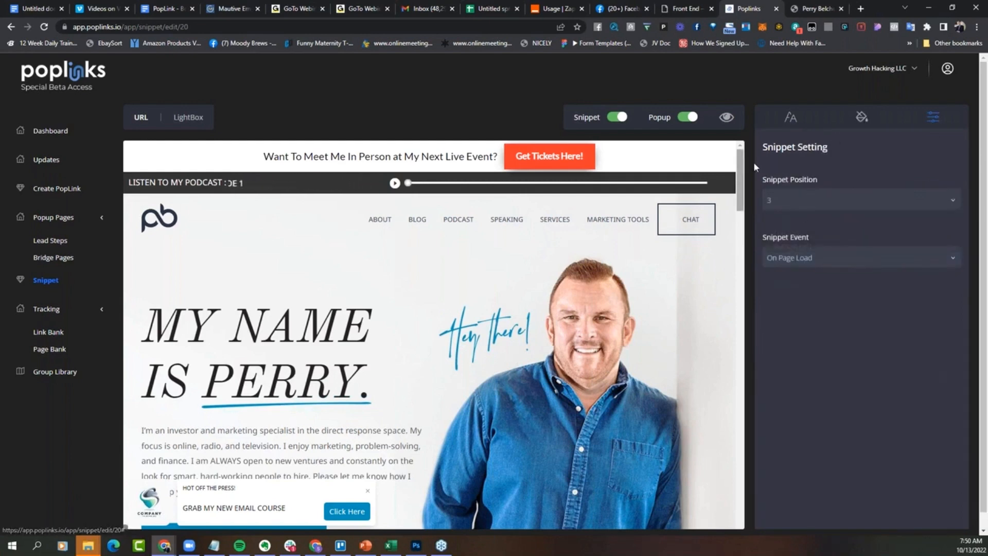
click(791, 118)
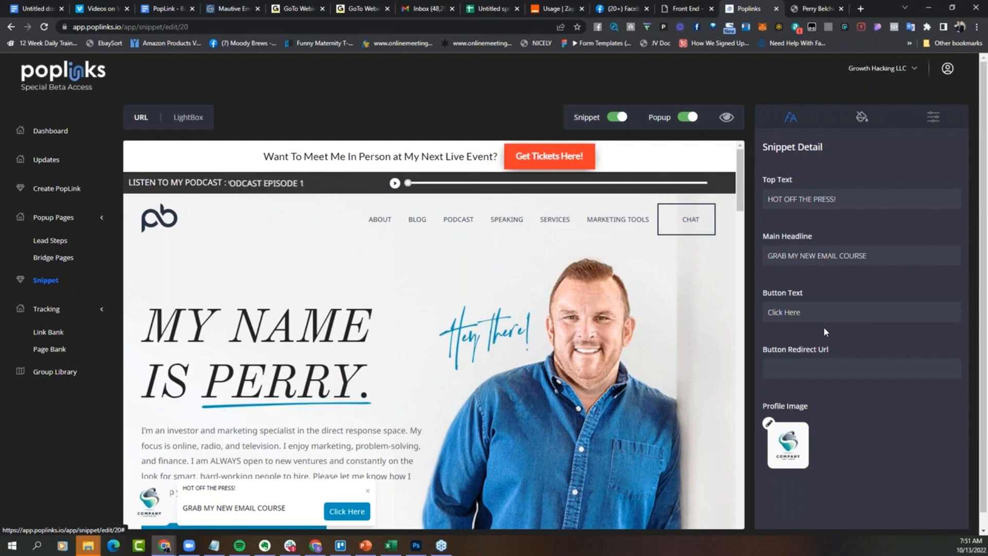
Take a Snagit capture of the webinar's question list and close the Snagit Editor.
key(Print)
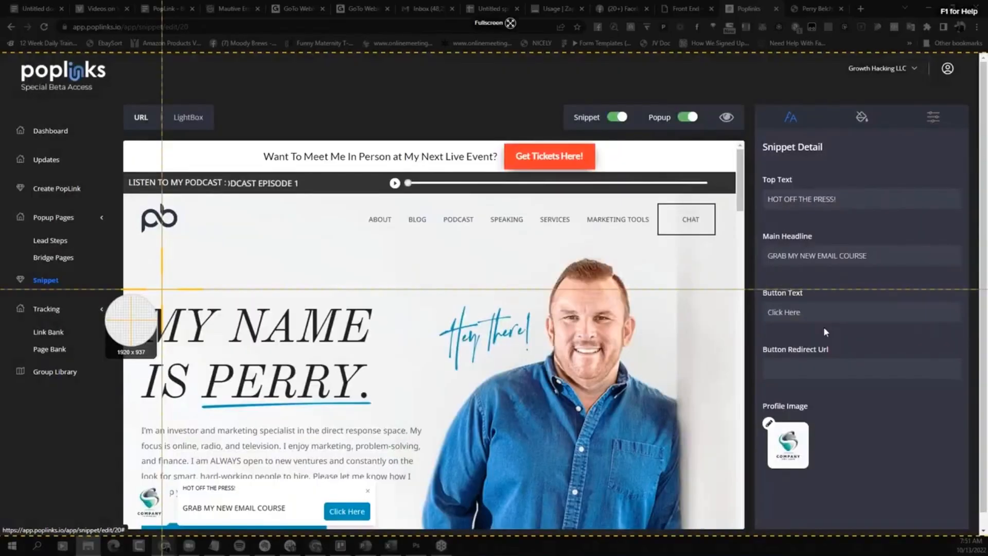
key(Escape)
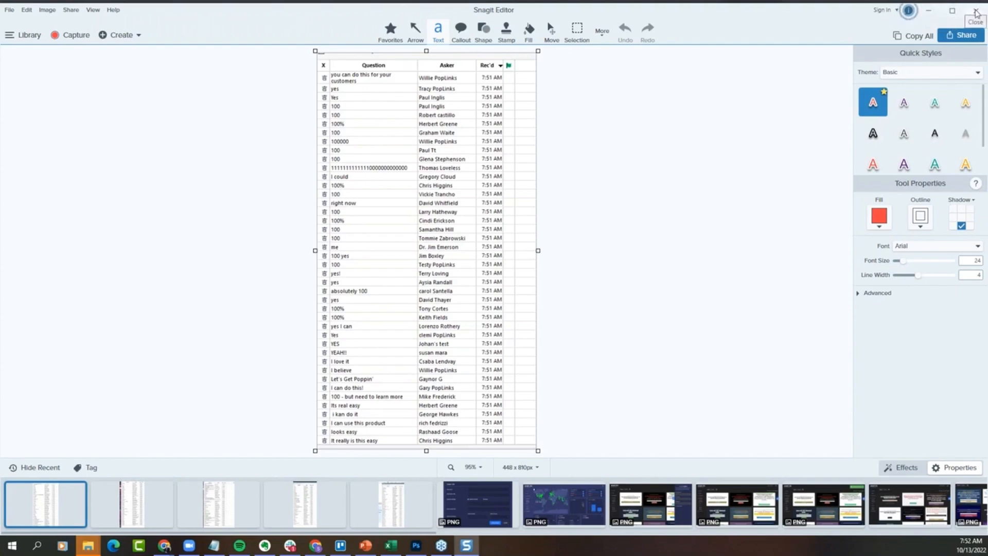
click(977, 11)
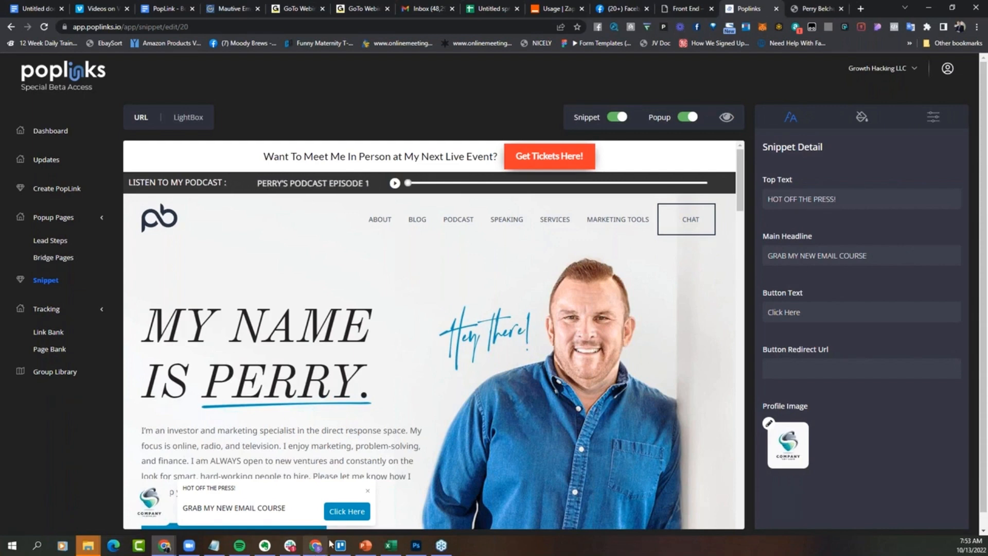
Switch to the PopLinks Sales presentation in PowerPoint and start the slide show from slide 31.
click(365, 545)
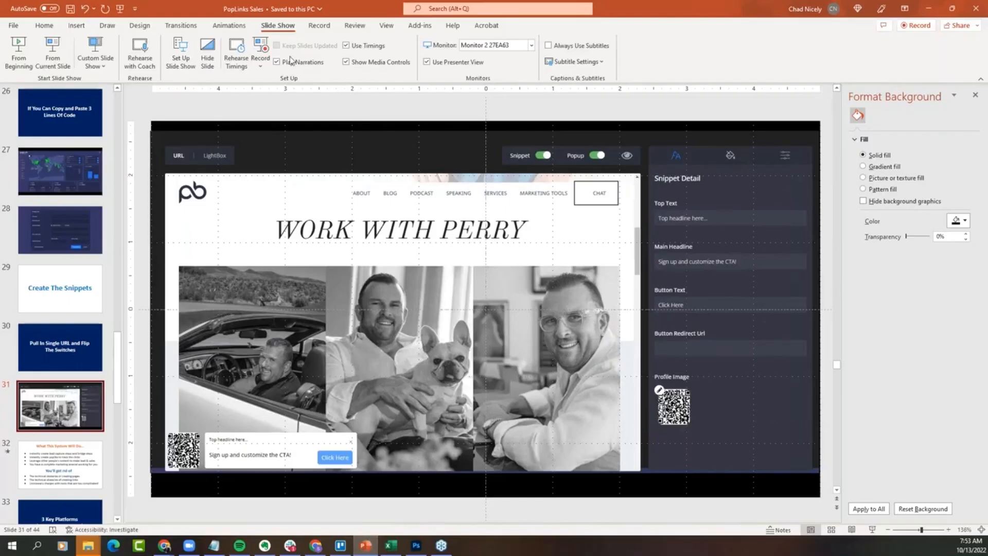
click(53, 60)
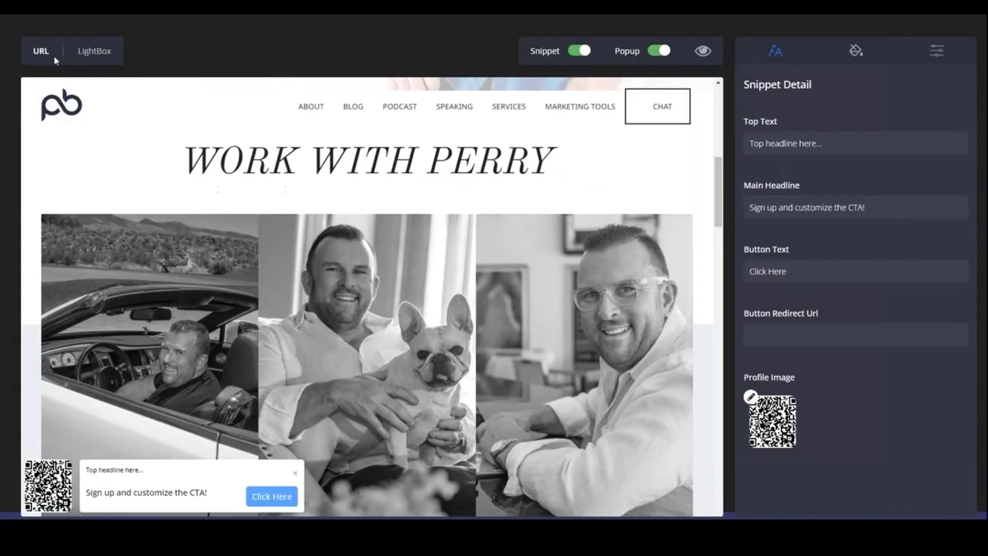